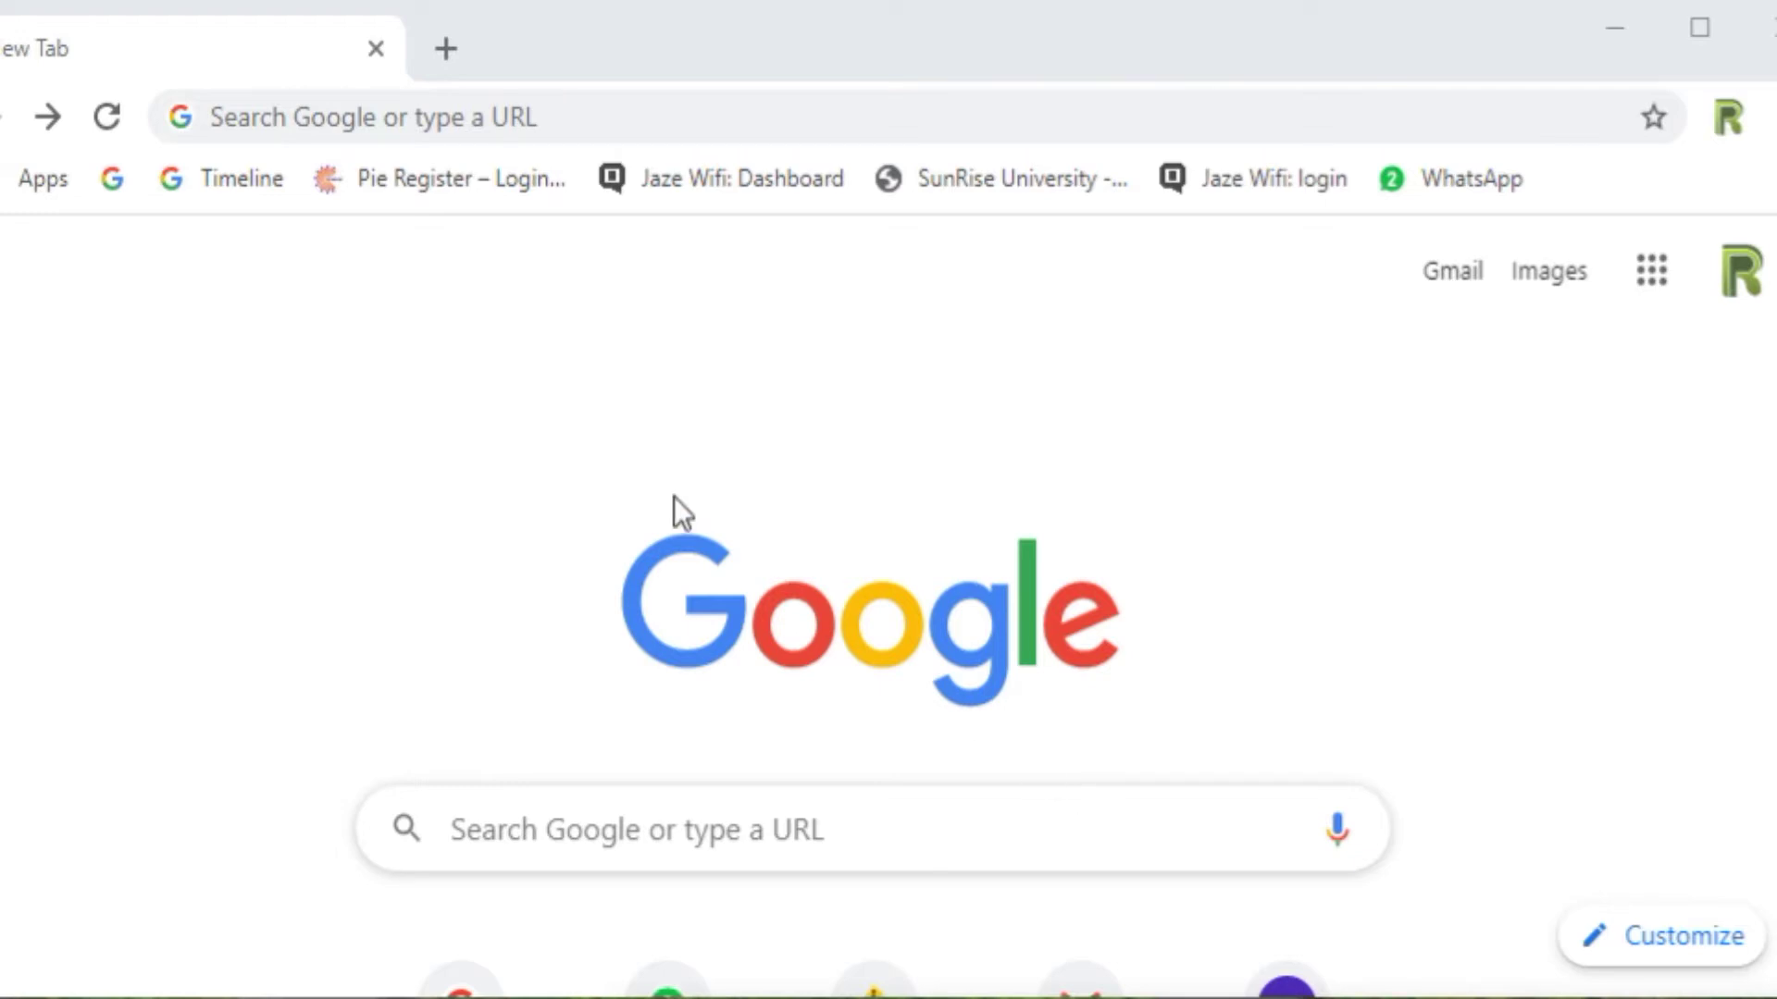
Load the router's admin login page at 192.168.100.1 in Chrome.
{"action": "left_click", "coordinate": [482, 115]}
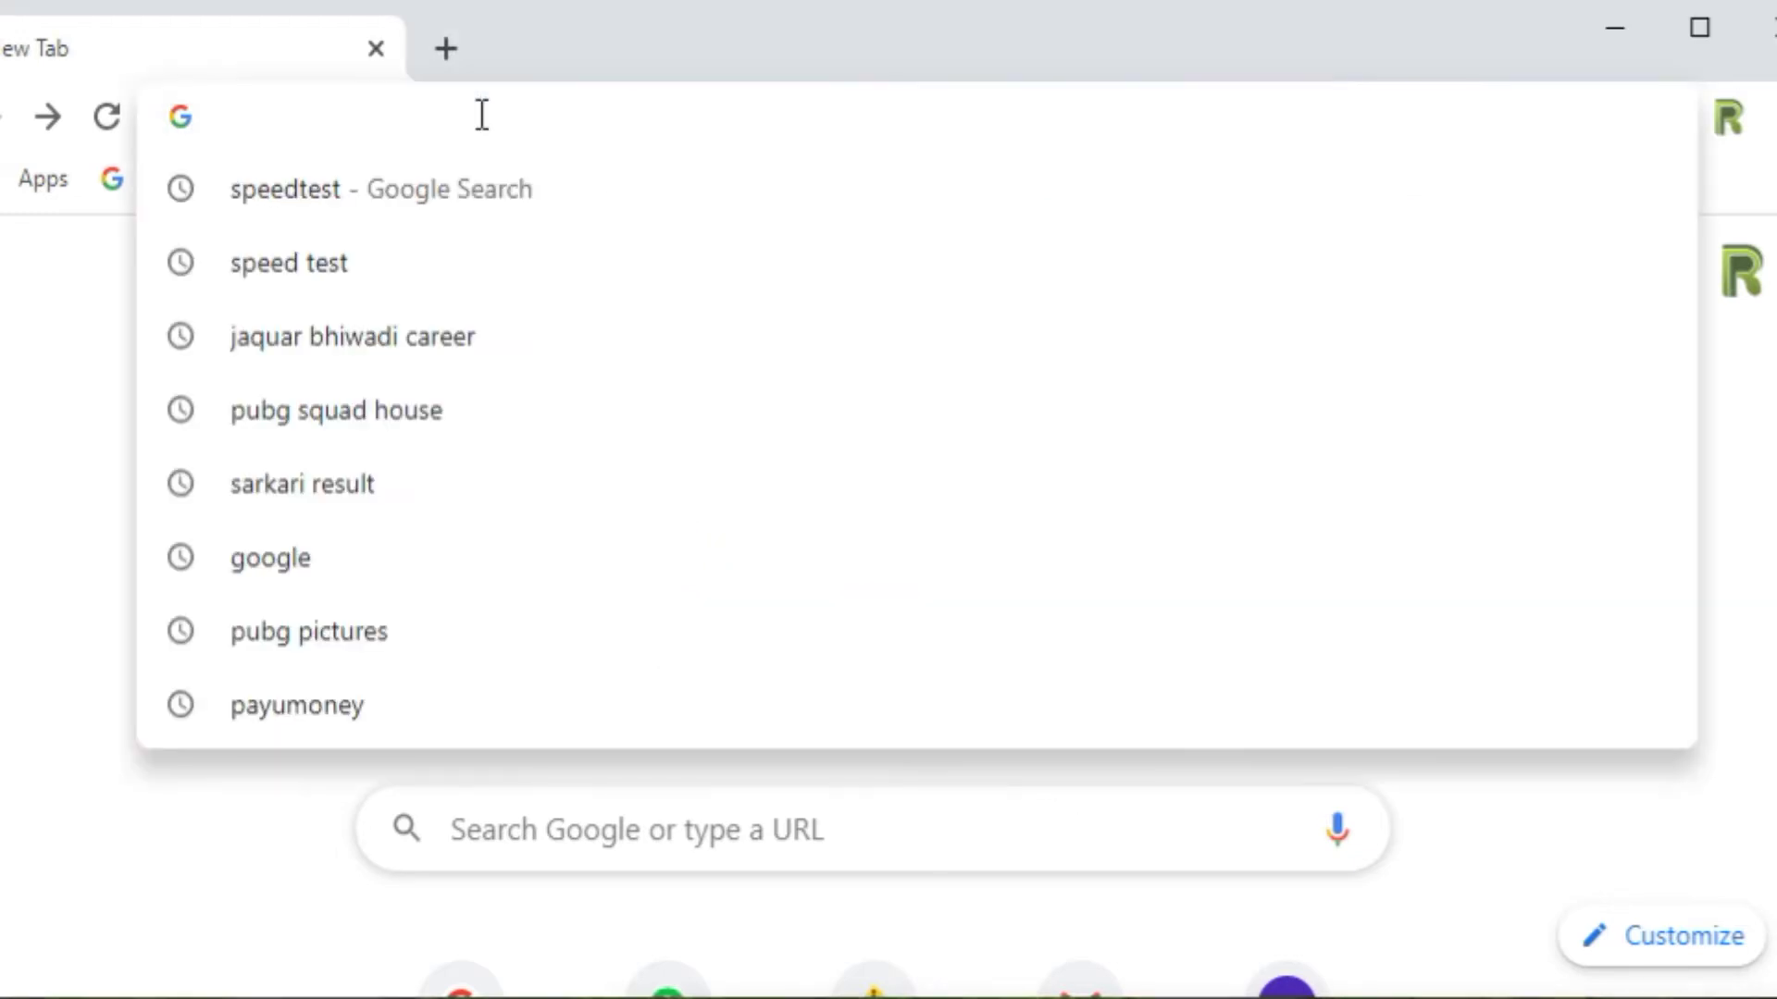
{"action": "type", "text": "192"}
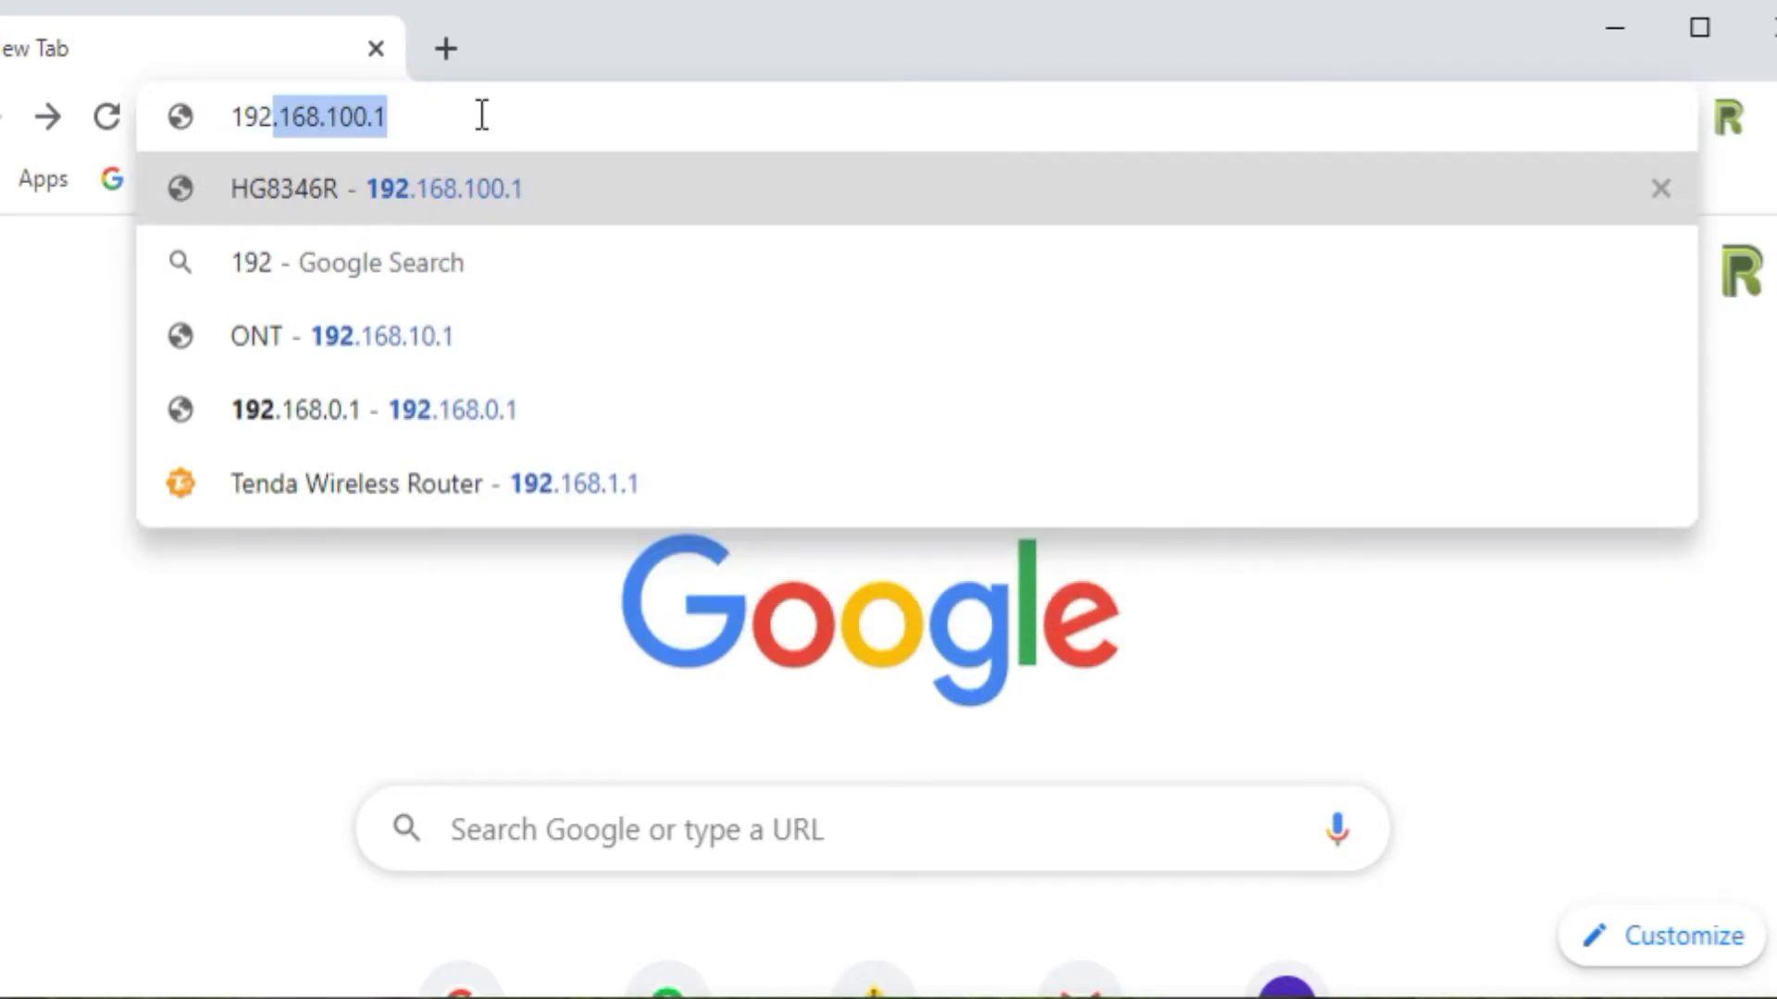
{"action": "type", "text": ".168.100.1"}
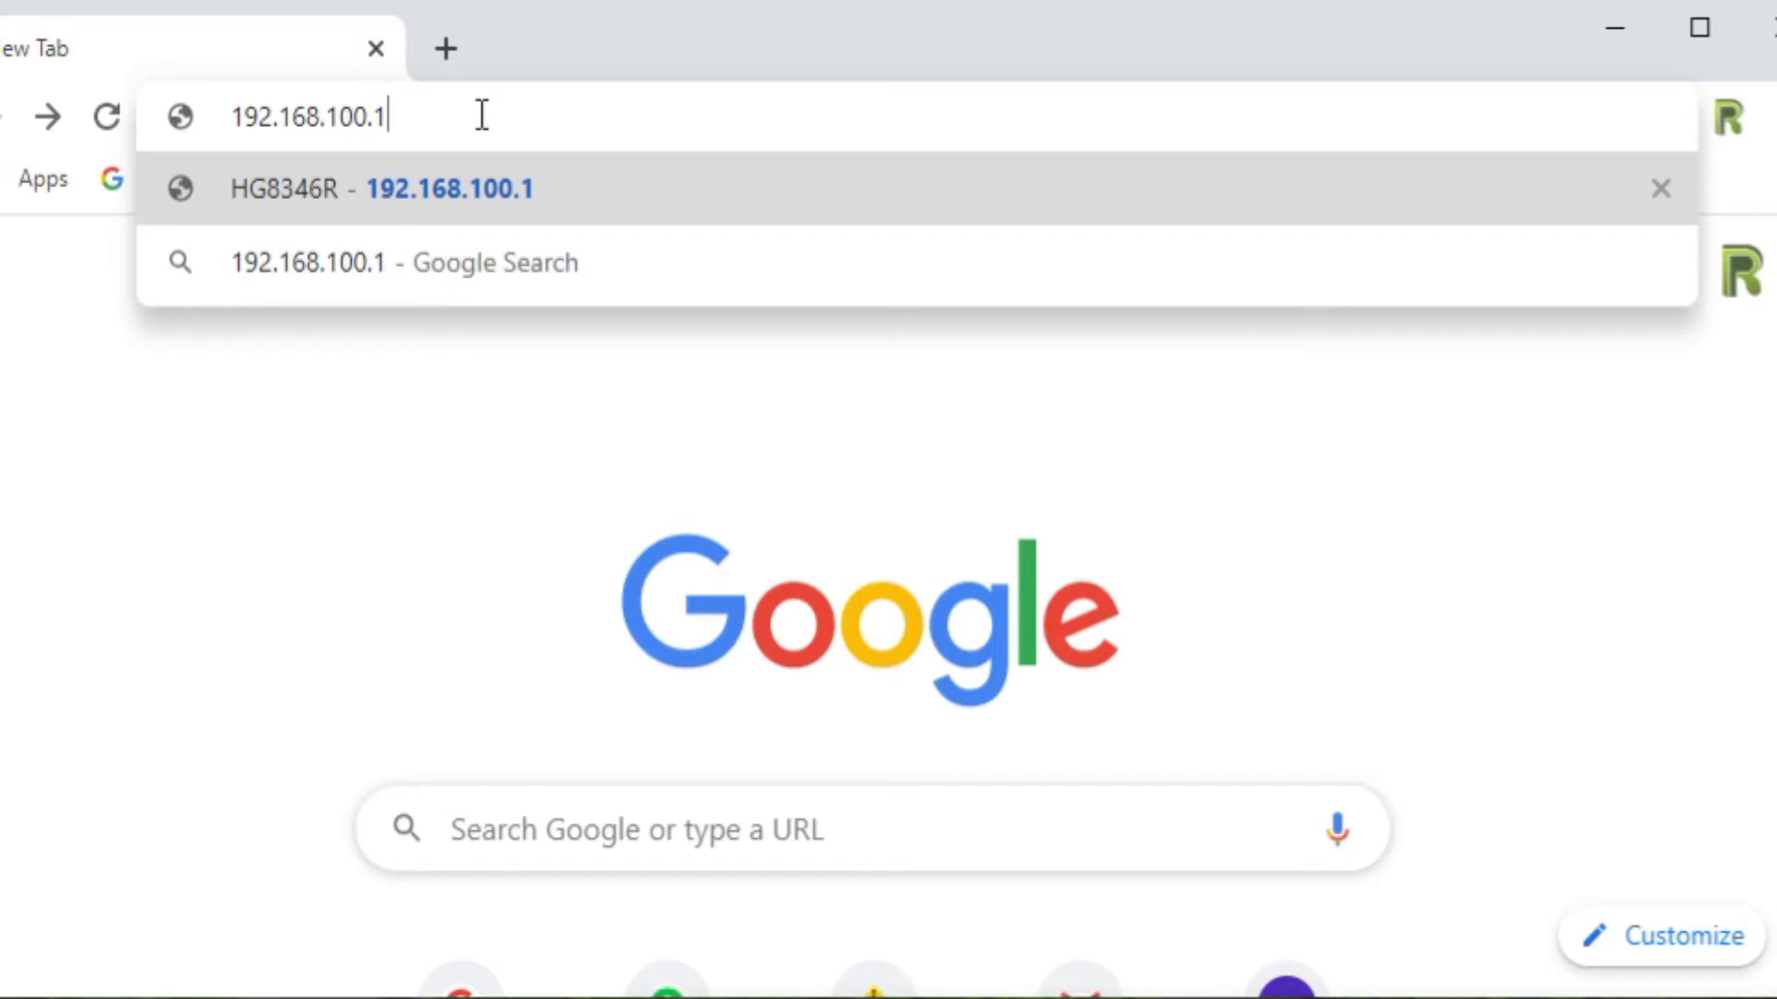
{"action": "key", "text": "Return"}
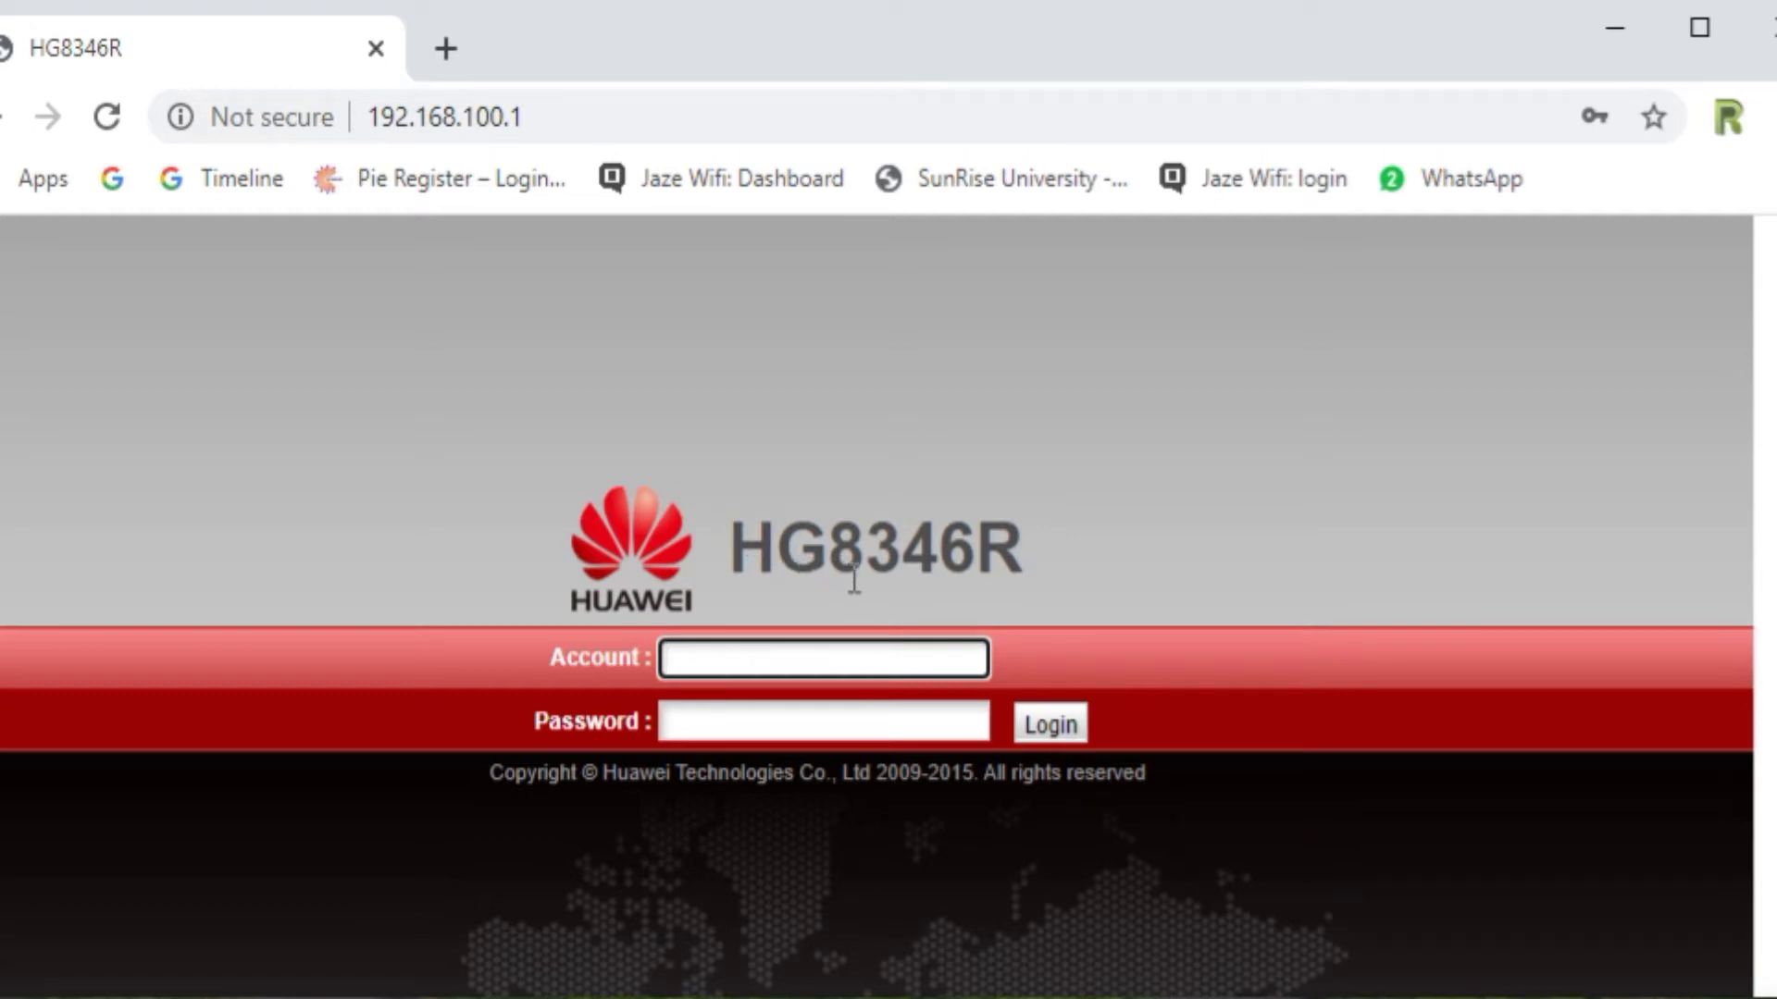
Log in to the router with the administrator account name and its password.
{"action": "left_click", "coordinate": [849, 659]}
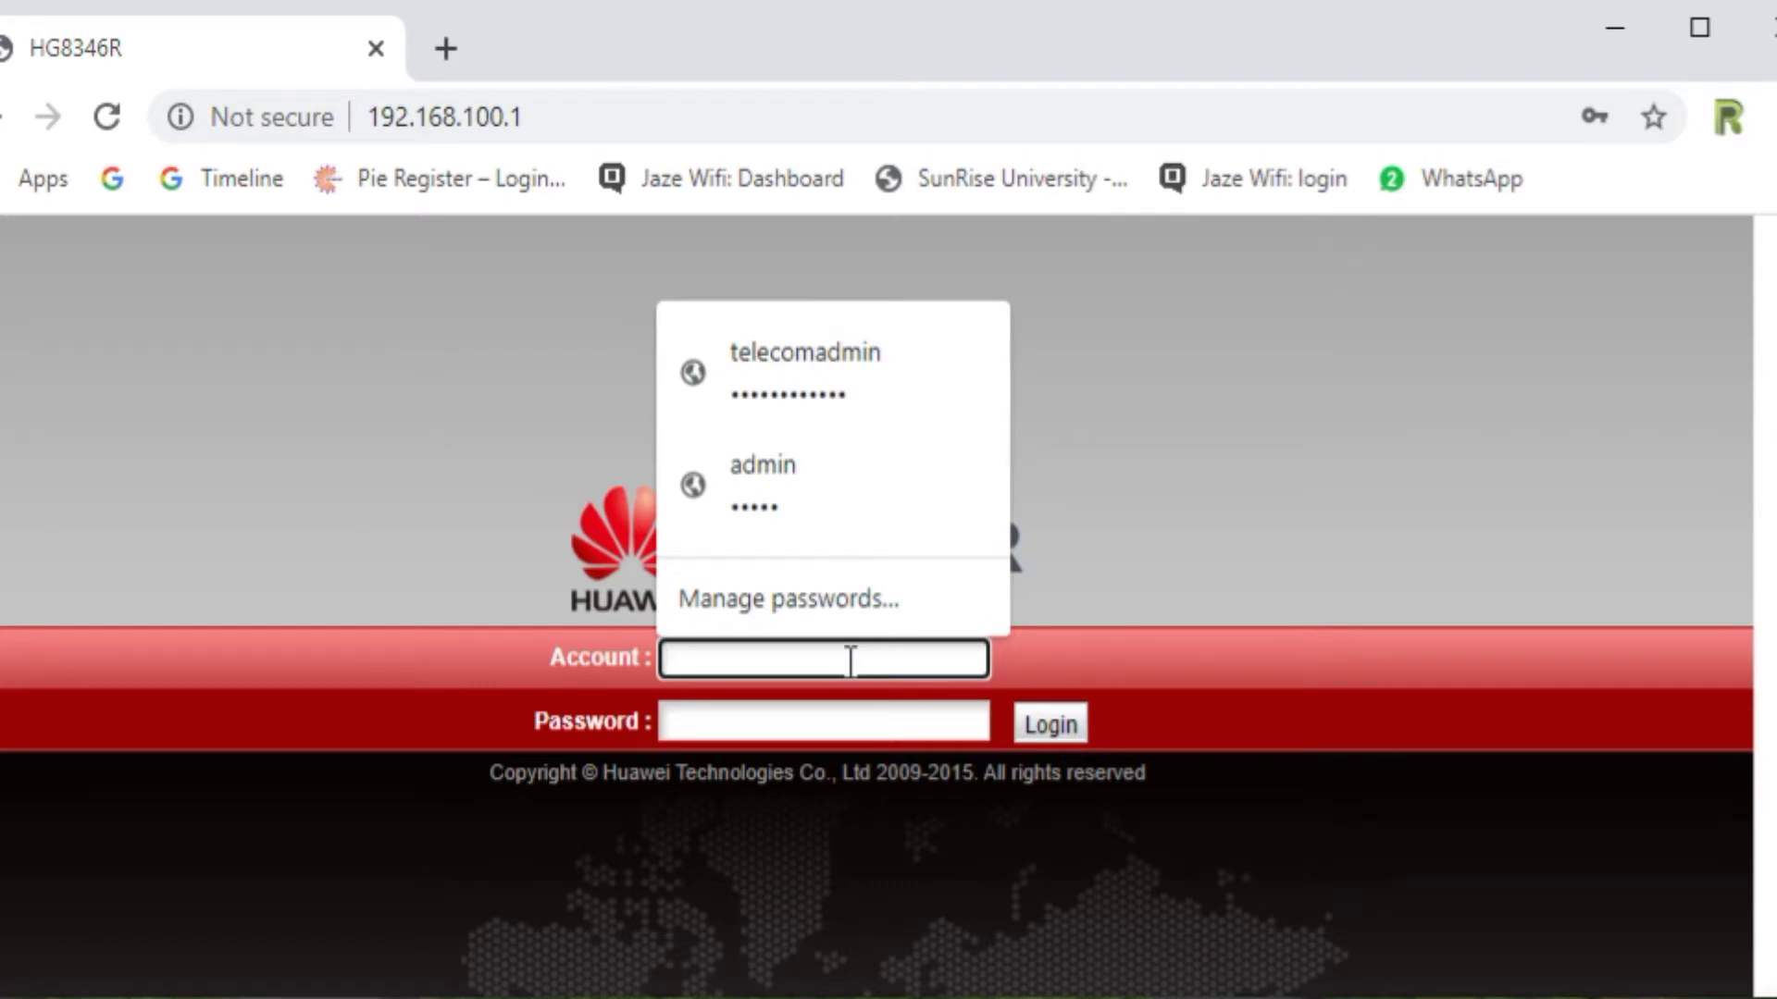
{"action": "type", "text": "tele"}
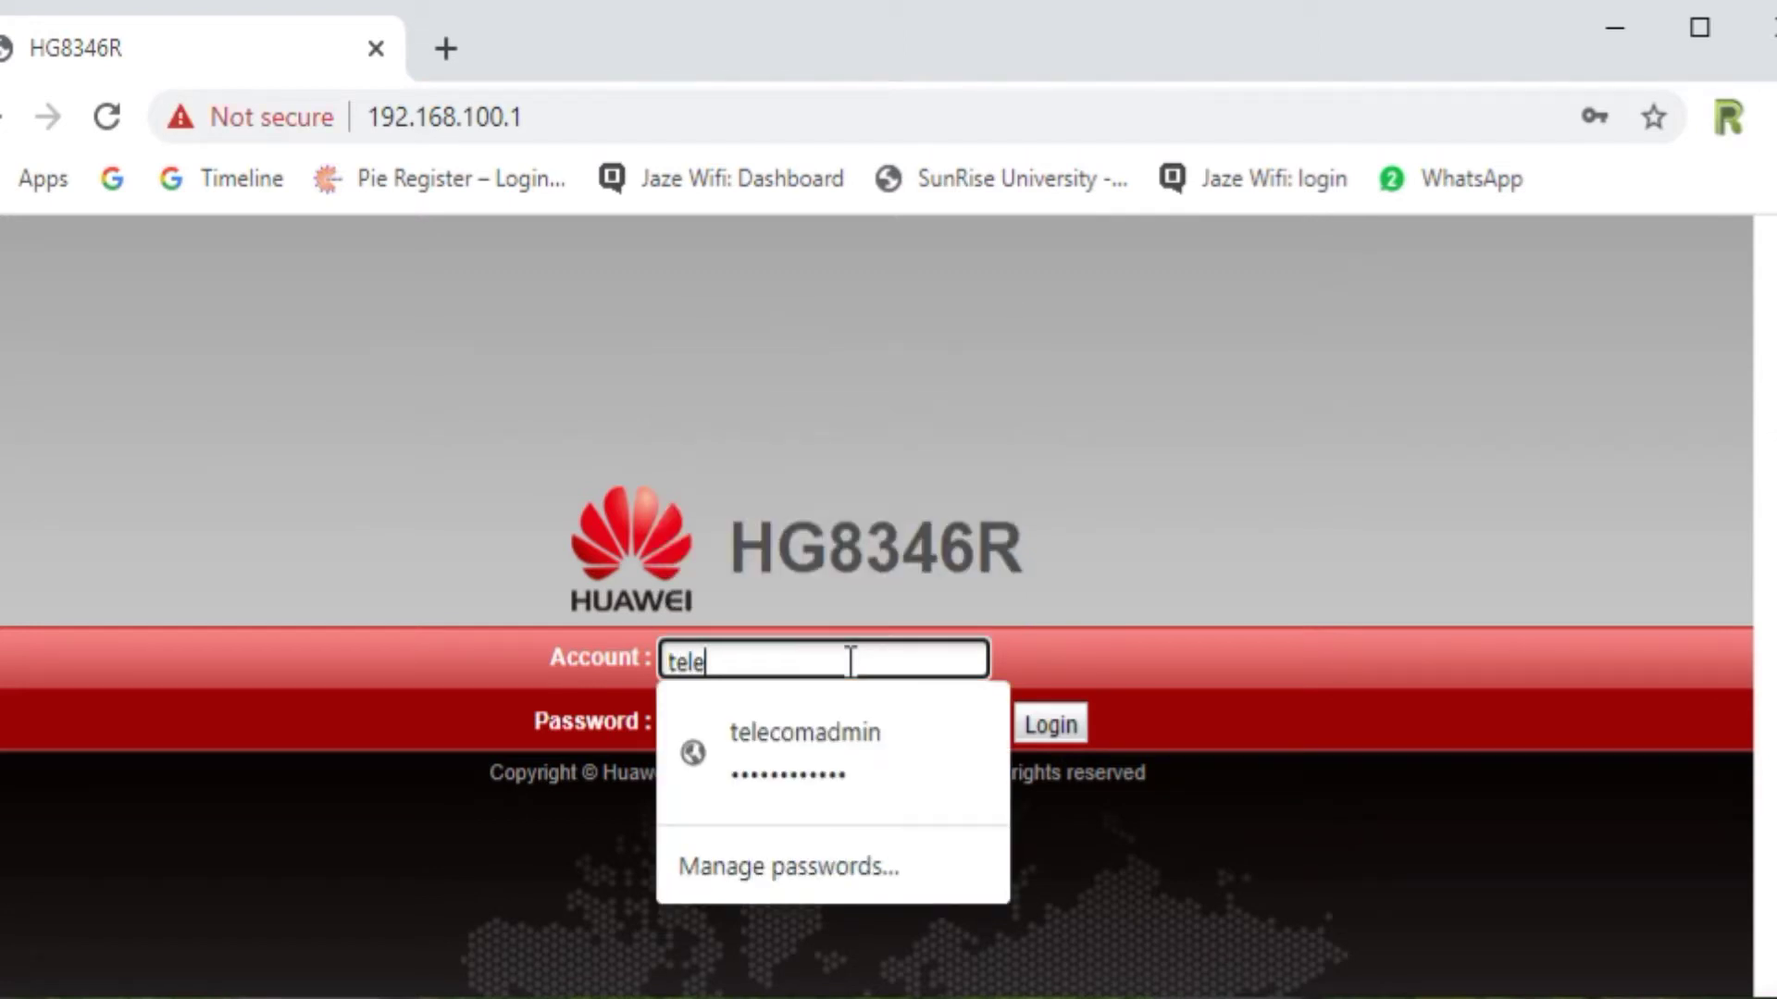
{"action": "type", "text": "comadmin"}
{"action": "key", "text": "Escape"}
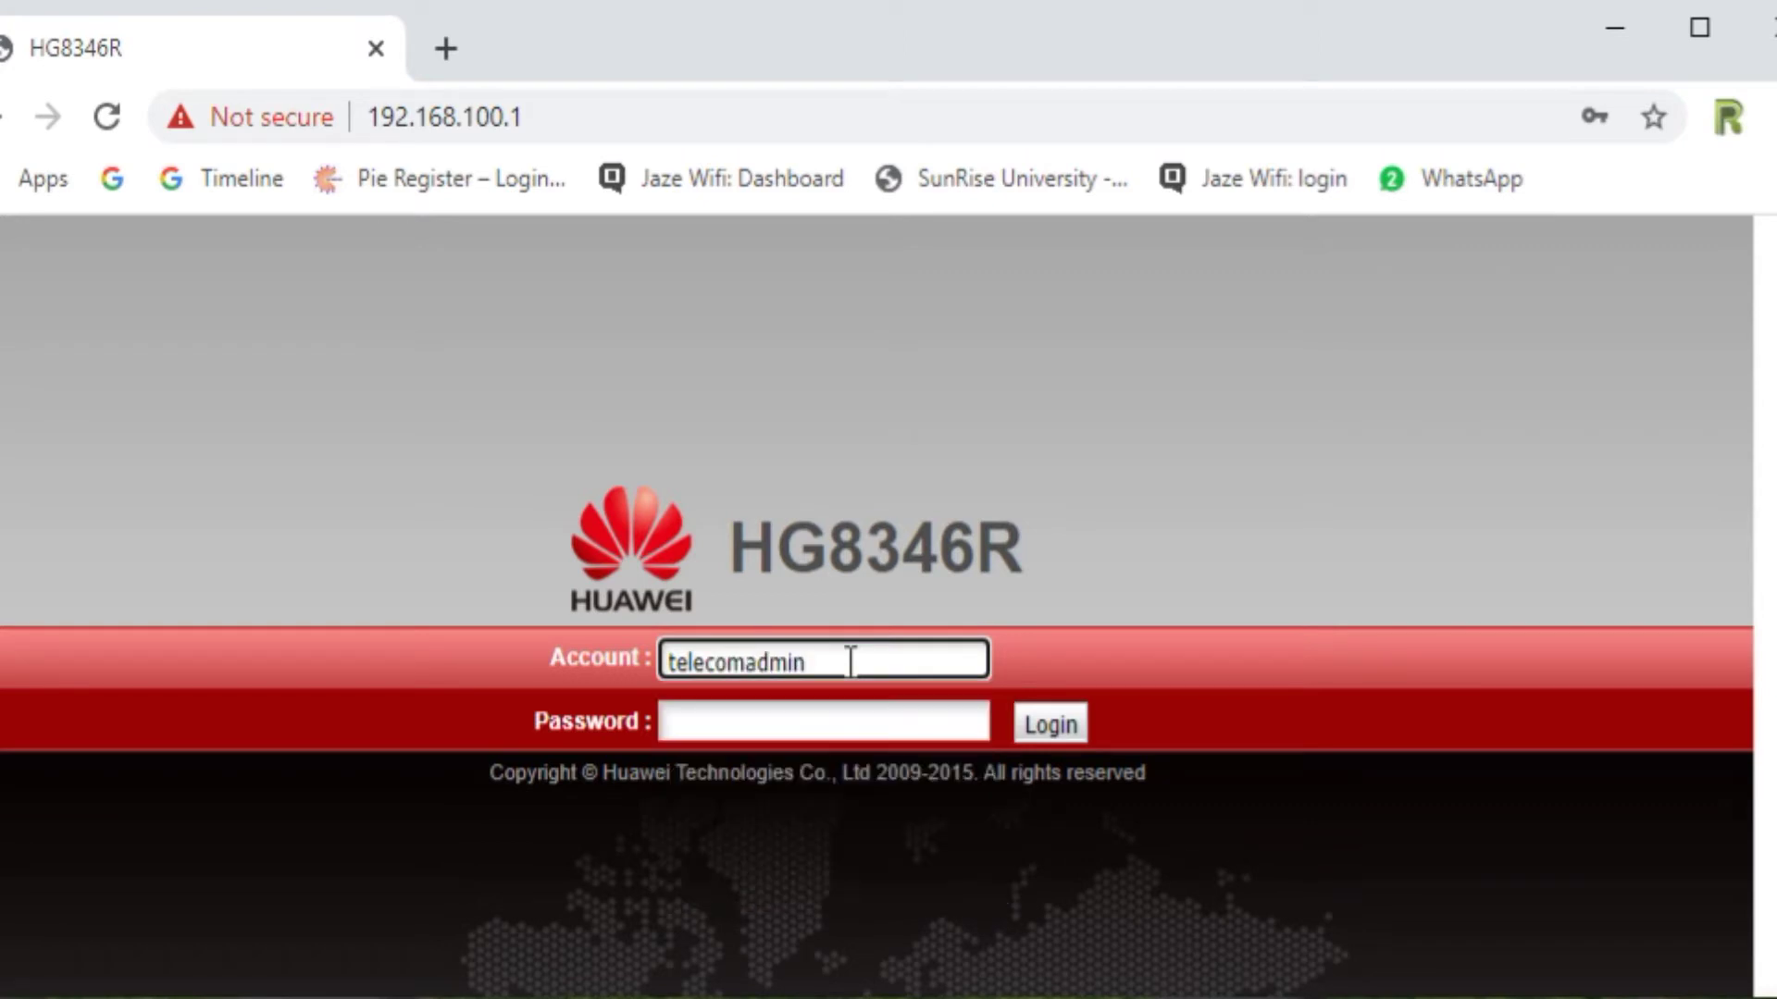
{"action": "key", "text": "Tab"}
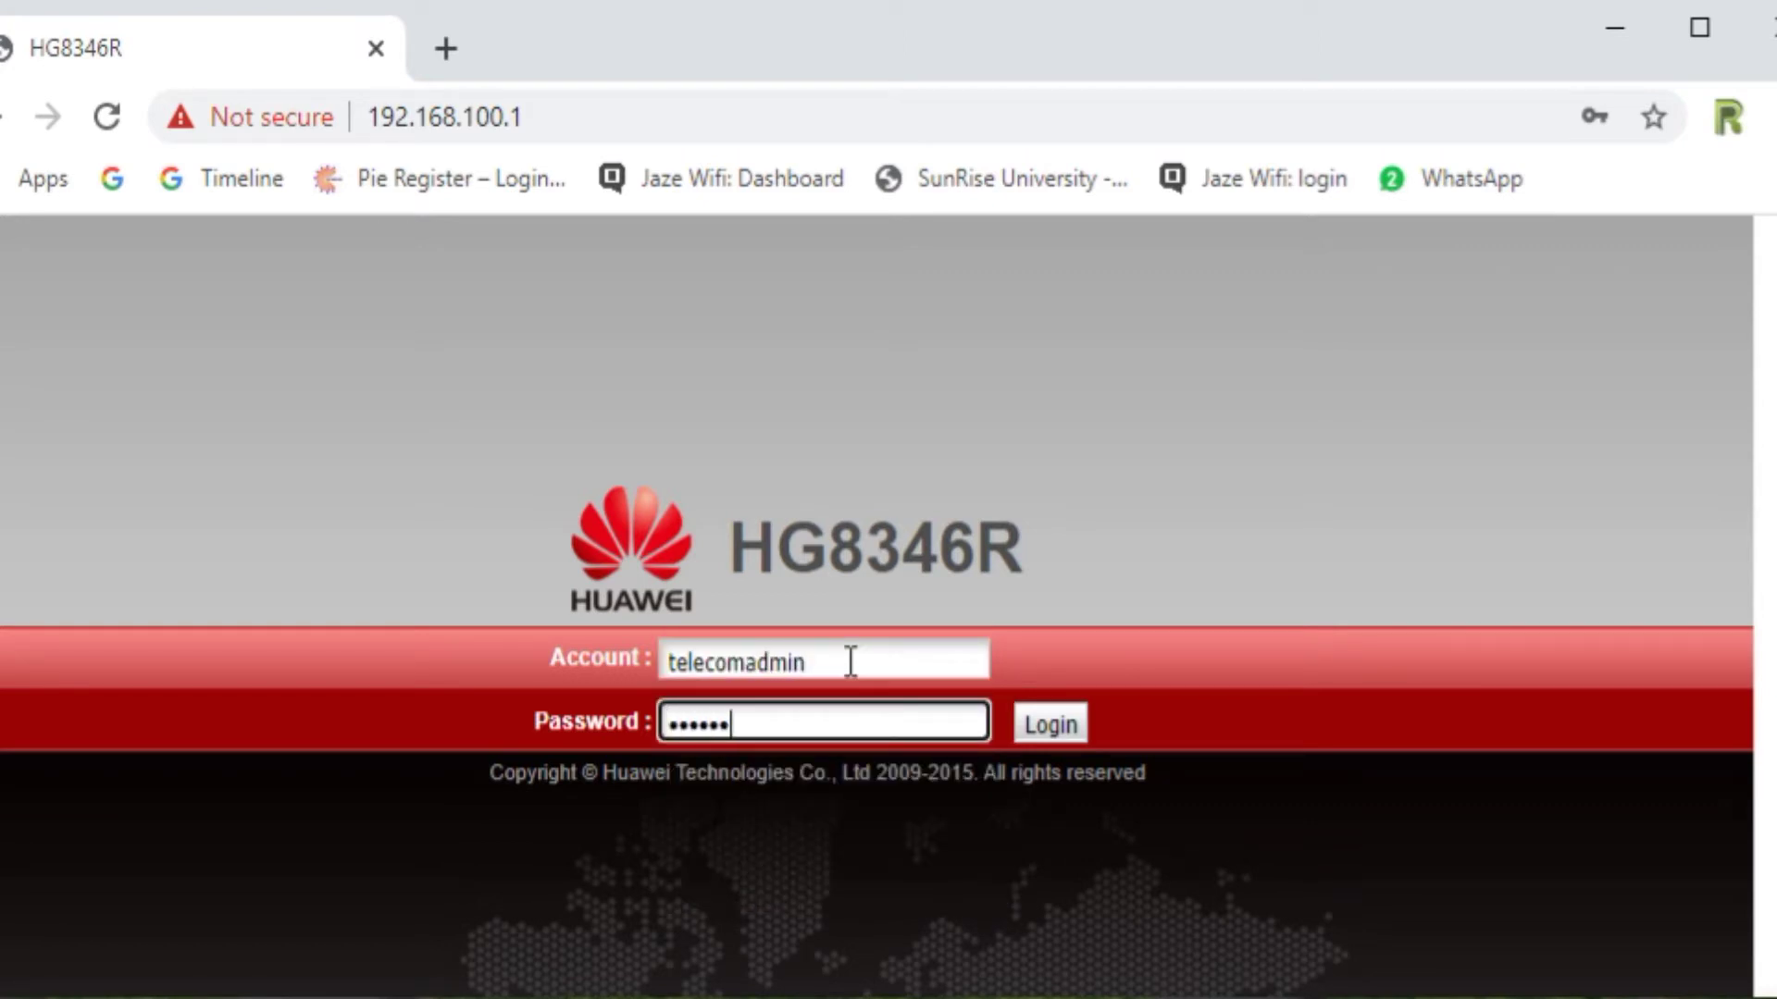
{"action": "left_click", "coordinate": [1053, 731]}
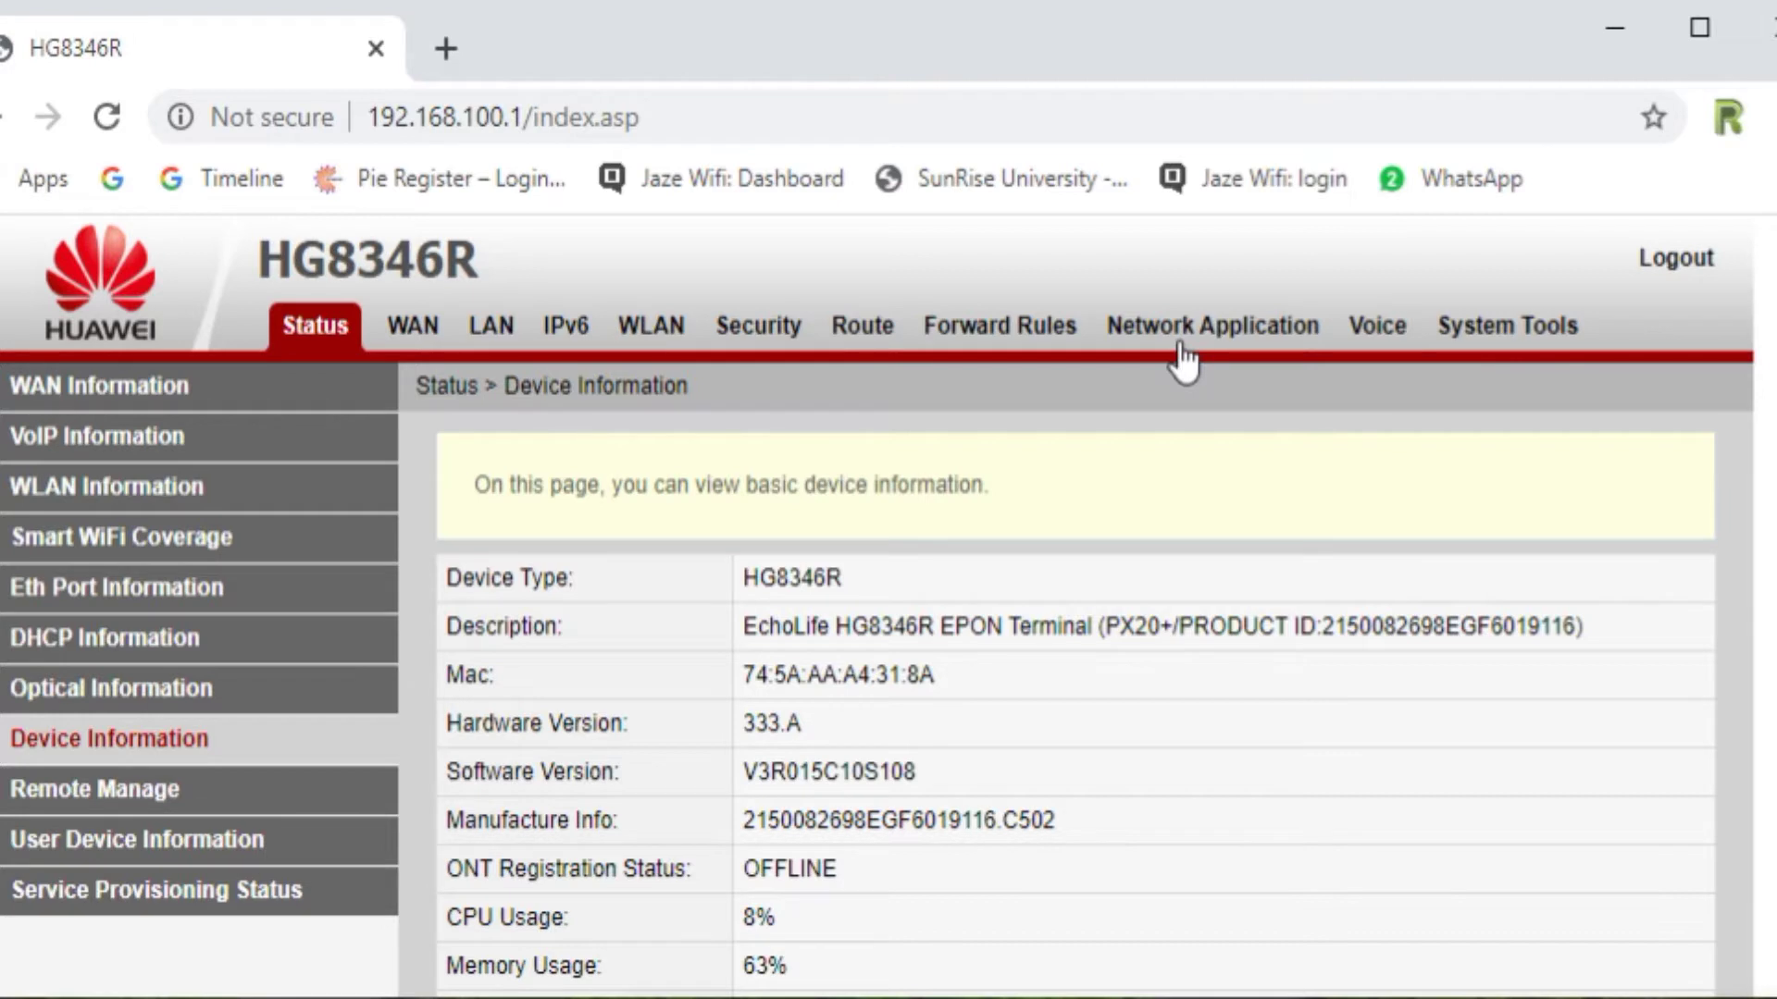
Delete the existing 1_INTERNET_R_VID_ WAN connection and start a new one.
{"action": "left_click", "coordinate": [412, 328]}
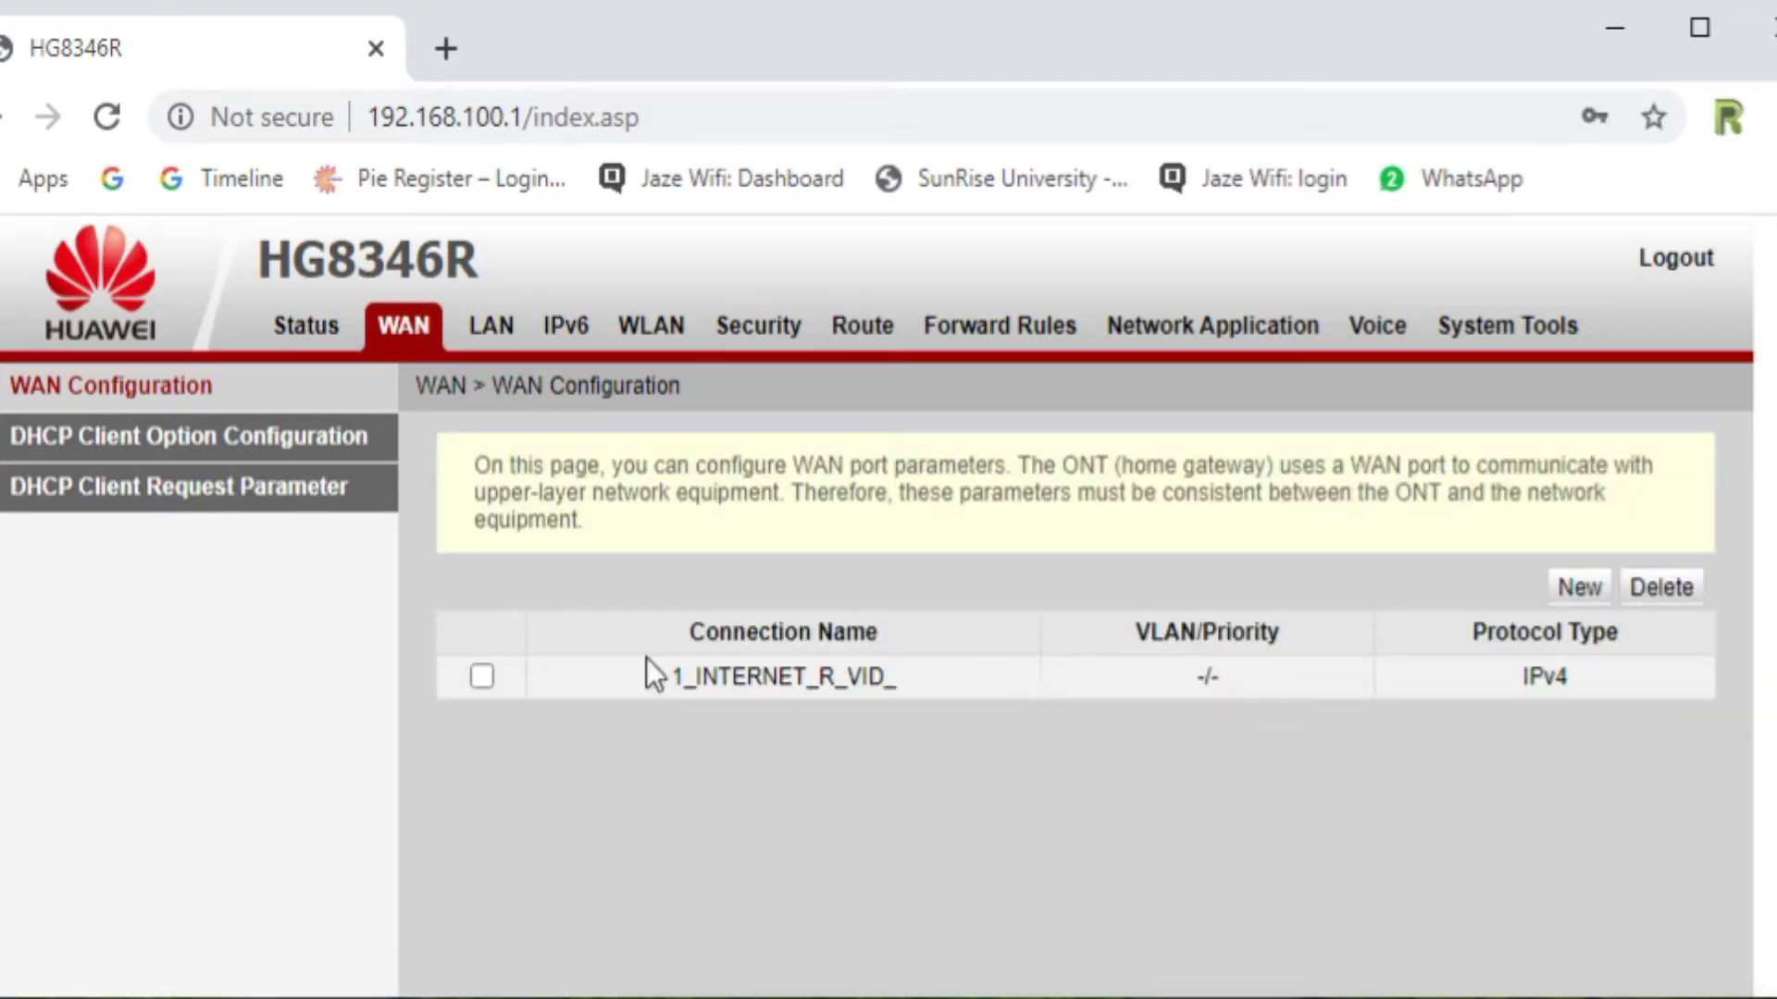
{"action": "left_click", "coordinate": [484, 675]}
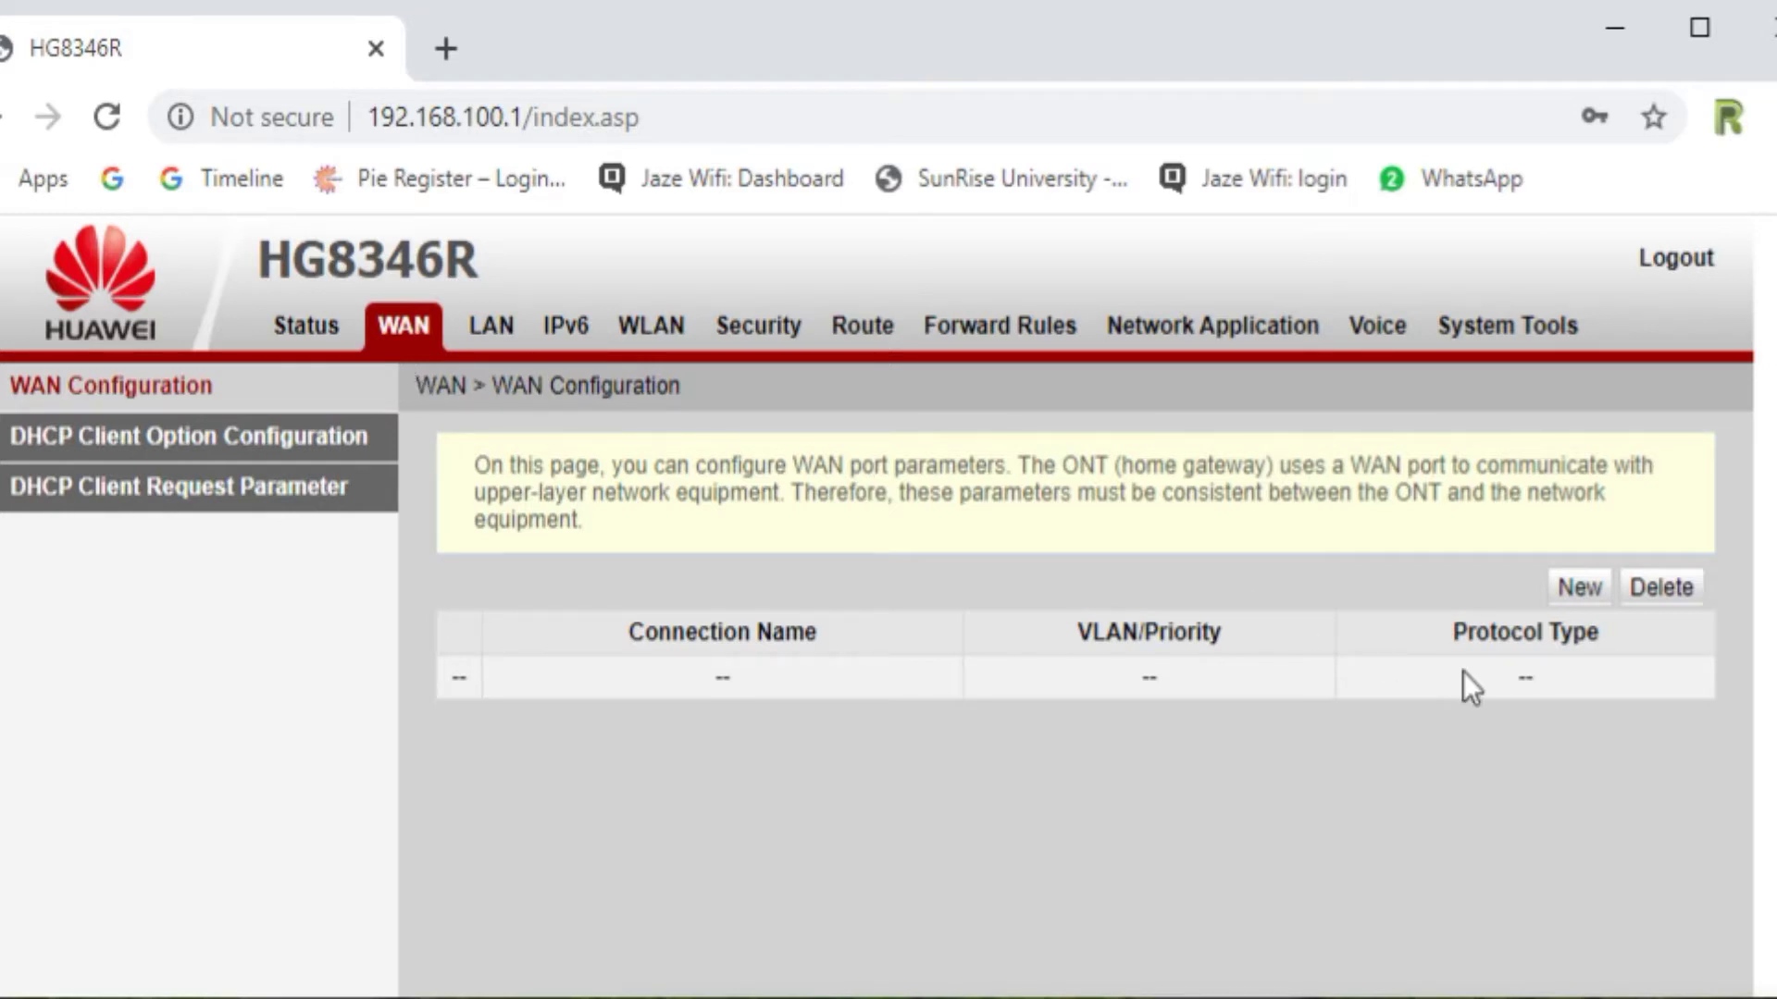
{"action": "left_click", "coordinate": [1577, 592]}
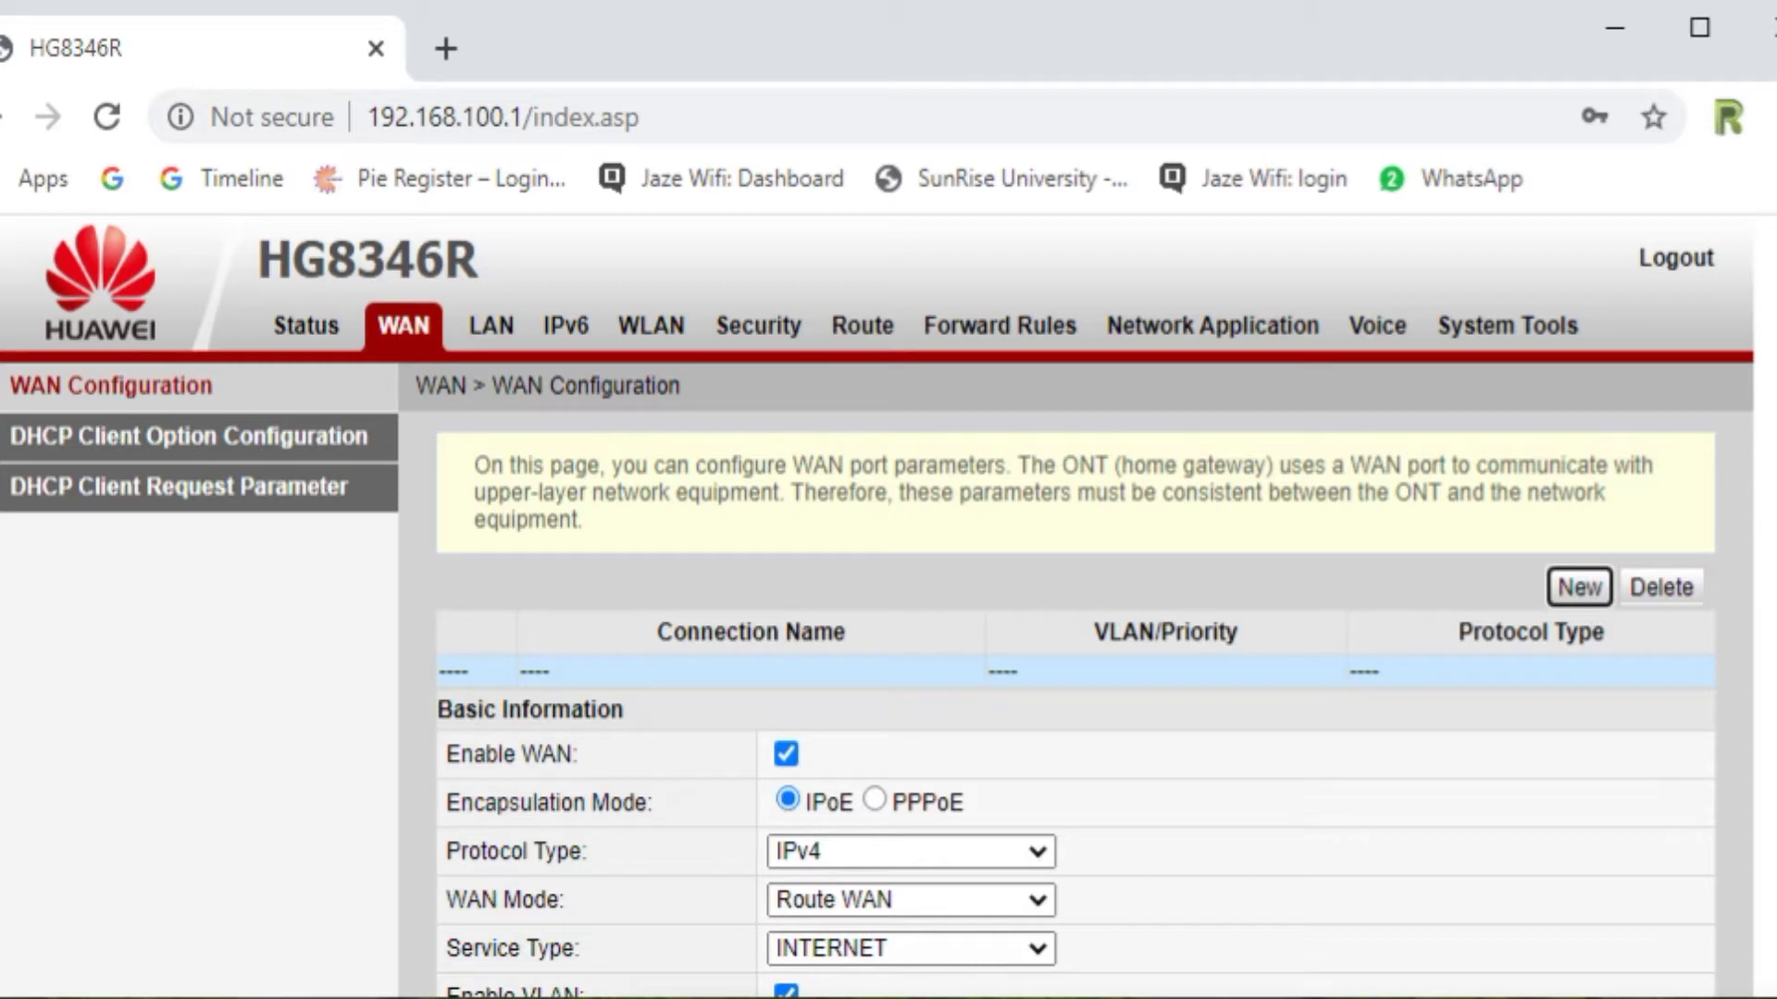
Set the new WAN connection's encapsulation mode to PPPoE.
{"action": "scroll", "coordinate": [1773, 530], "scroll_direction": "down", "scroll_amount": 1}
{"action": "scroll", "coordinate": [1074, 601], "scroll_direction": "down", "scroll_amount": 2}
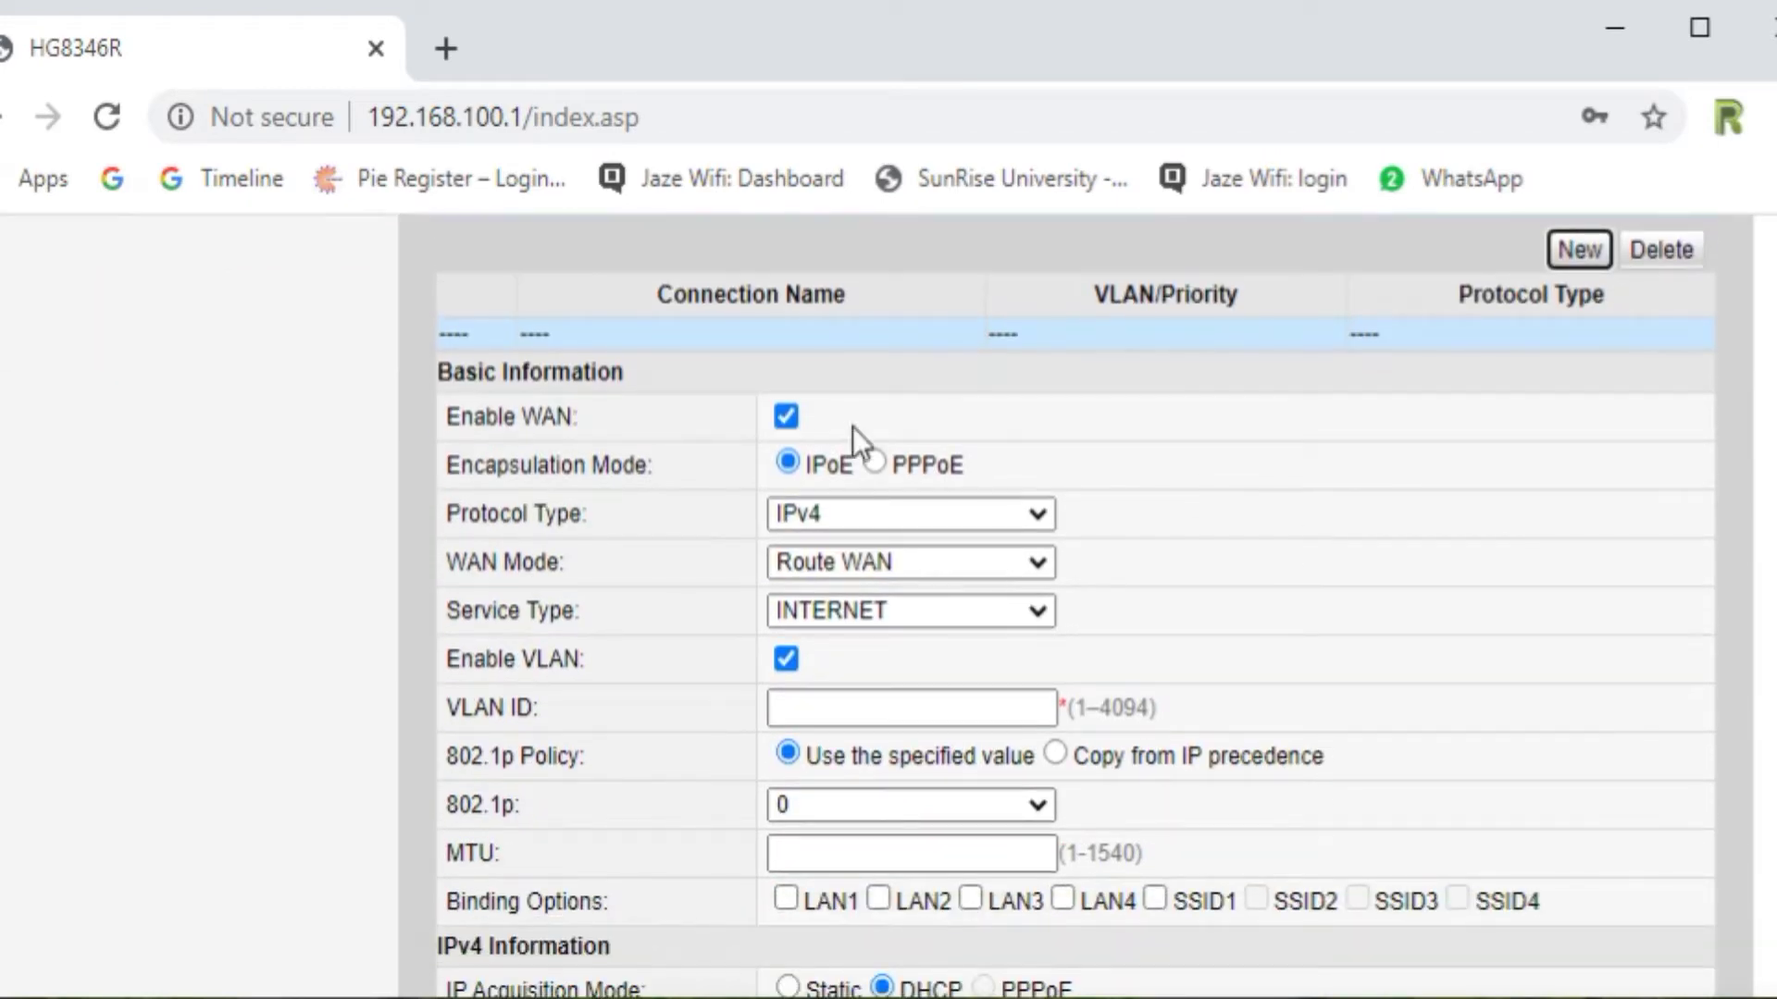
{"action": "left_click", "coordinate": [876, 464]}
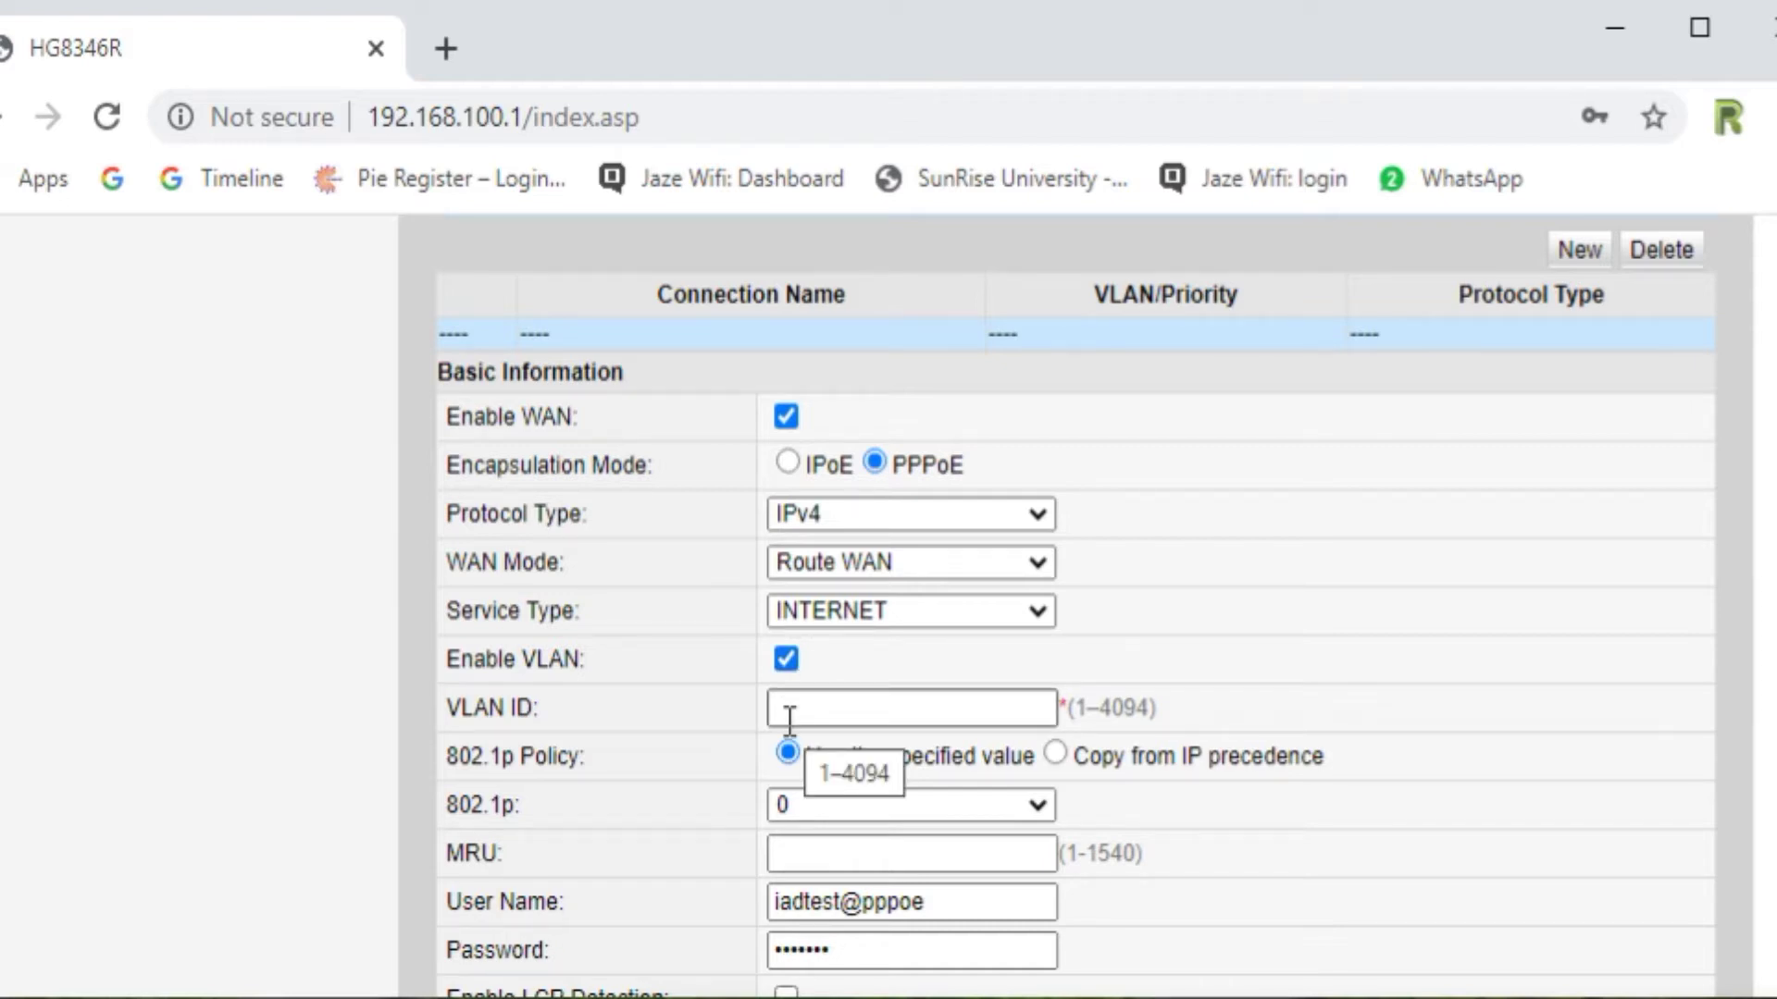
Disable VLAN, set MRU to 1492, and erase the old PPPoE user name.
{"action": "left_click", "coordinate": [785, 661]}
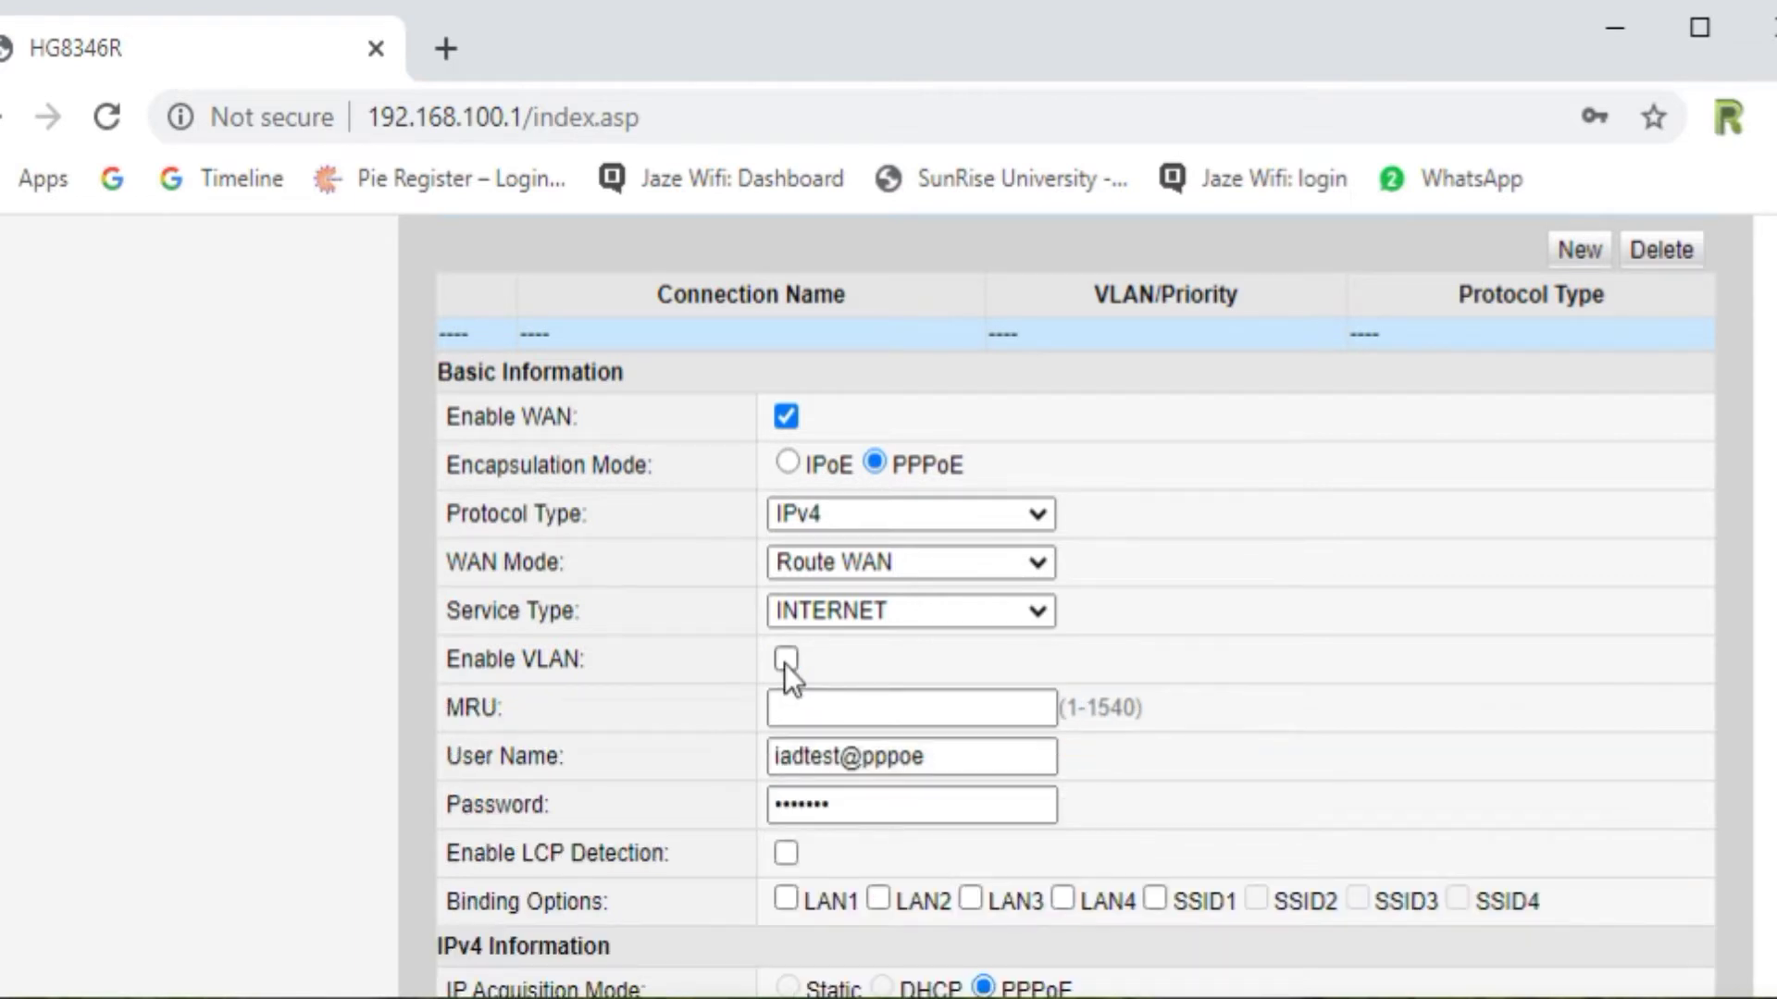
{"action": "left_click", "coordinate": [814, 710]}
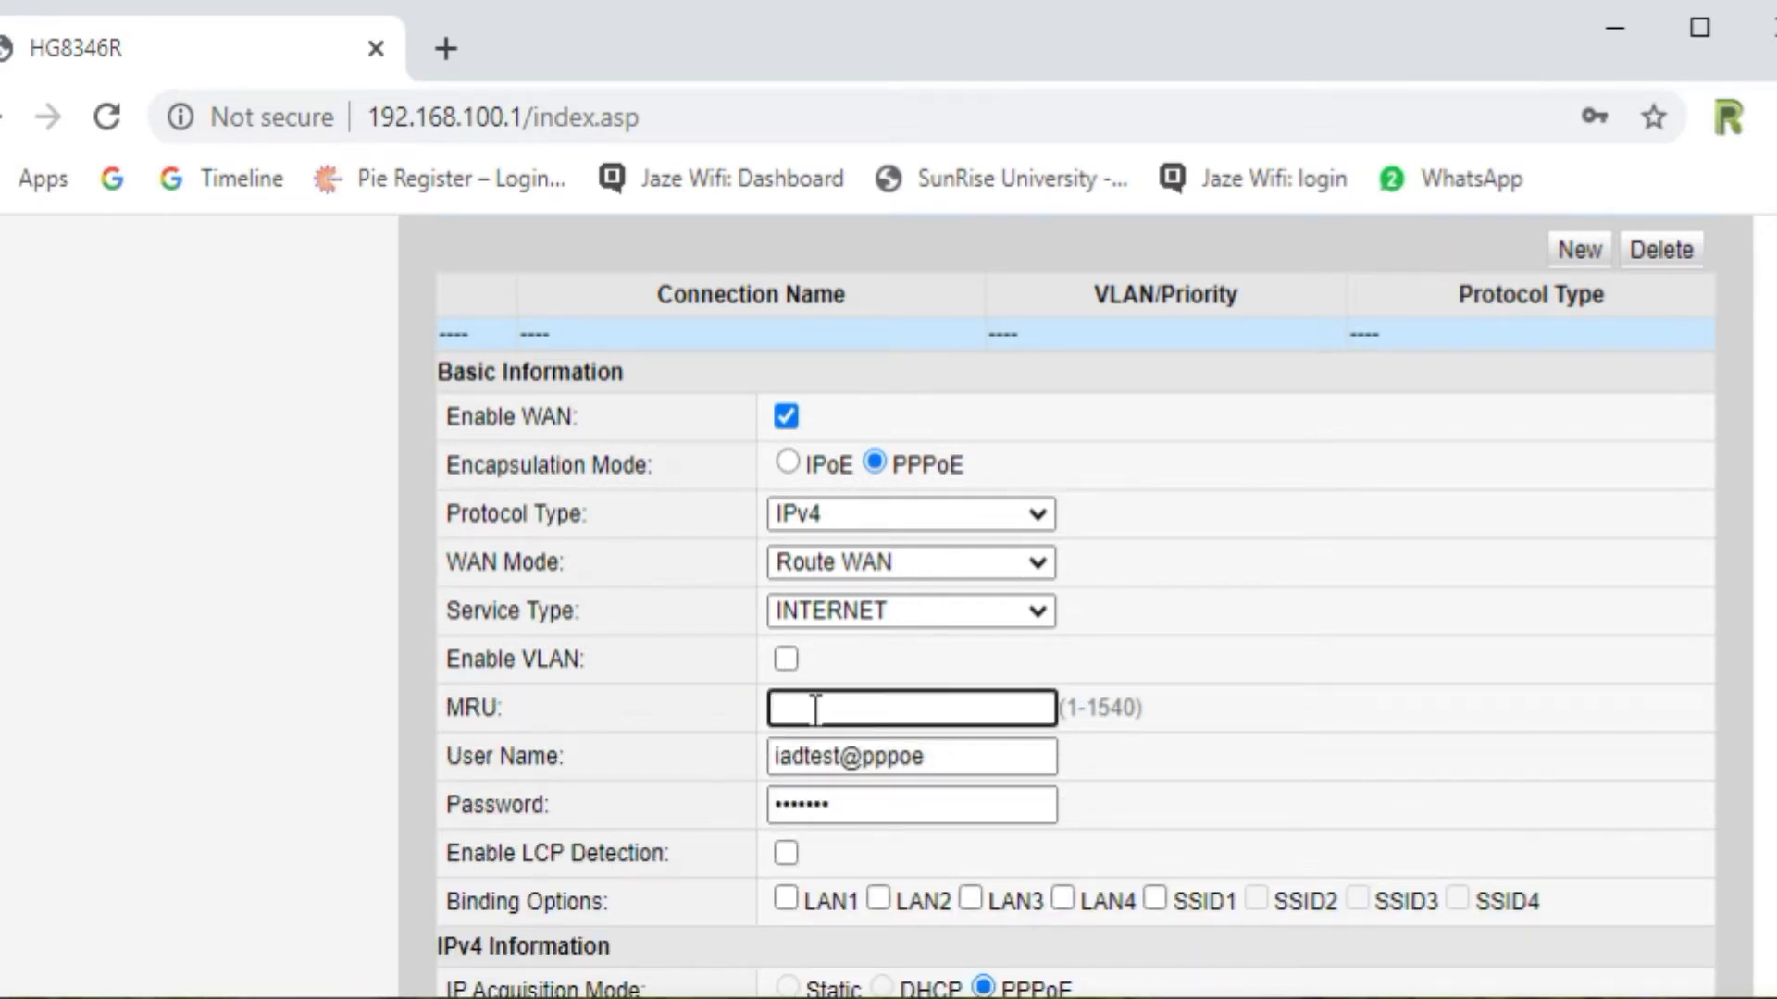
{"action": "type", "text": "1492"}
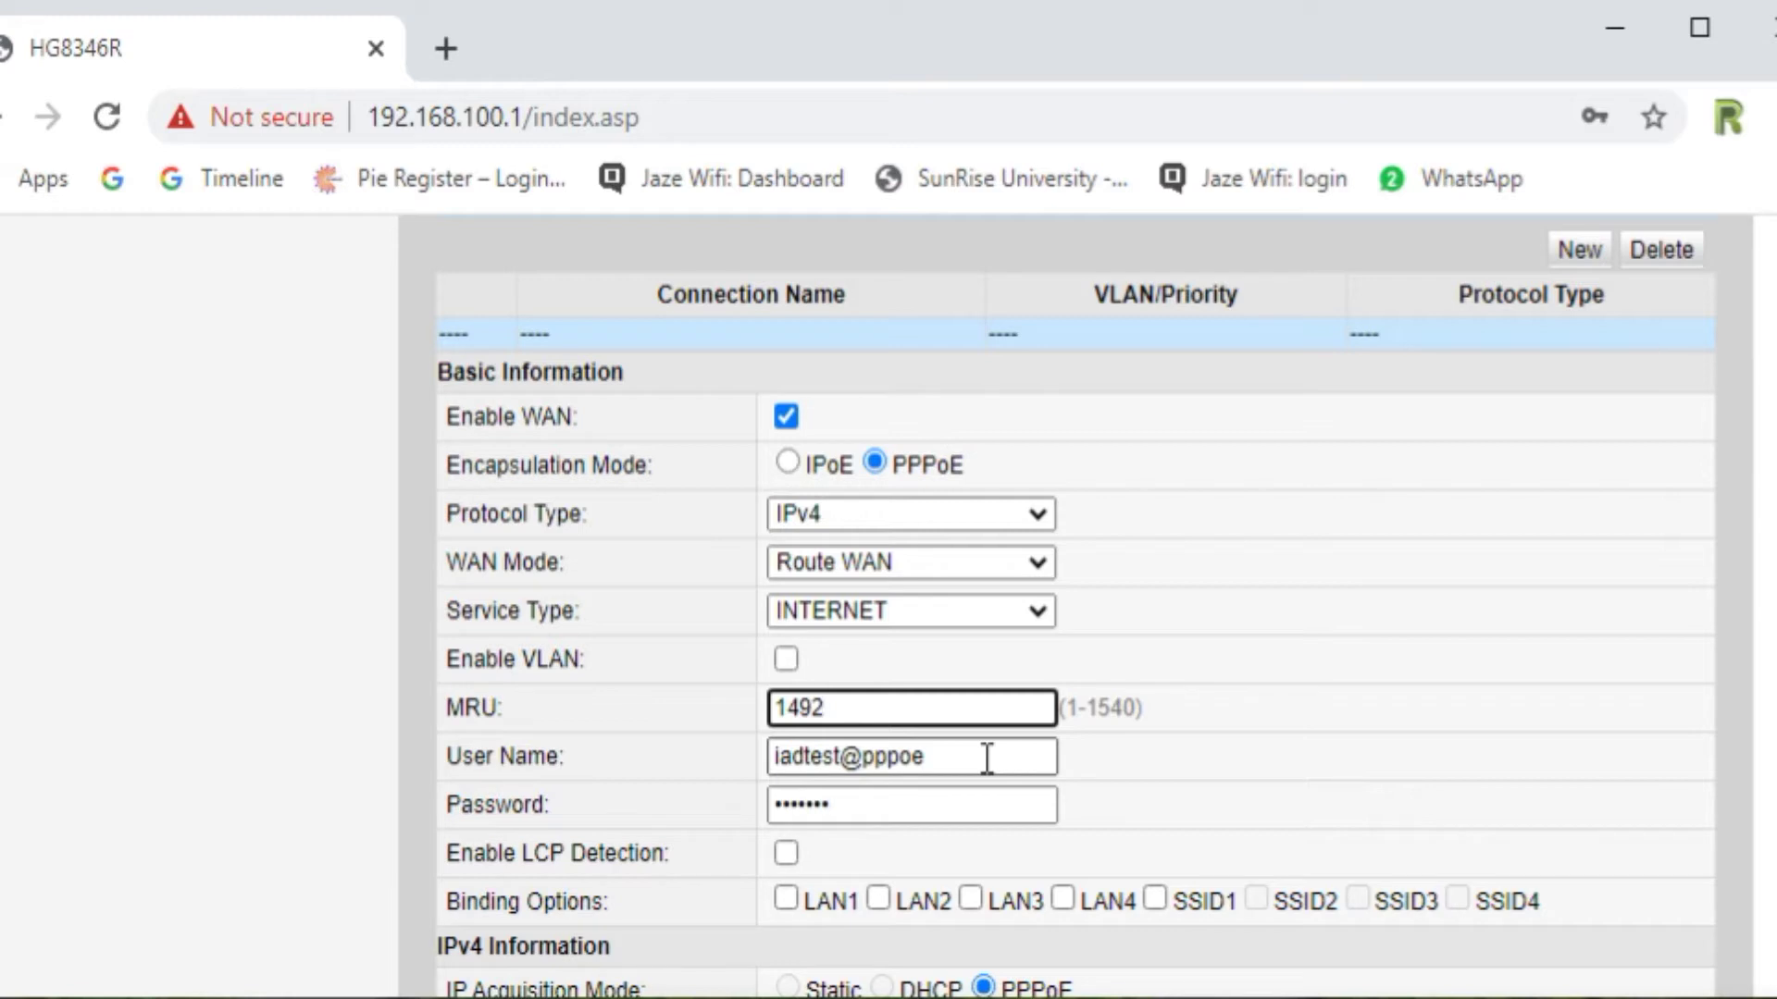
{"action": "left_click", "coordinate": [982, 759]}
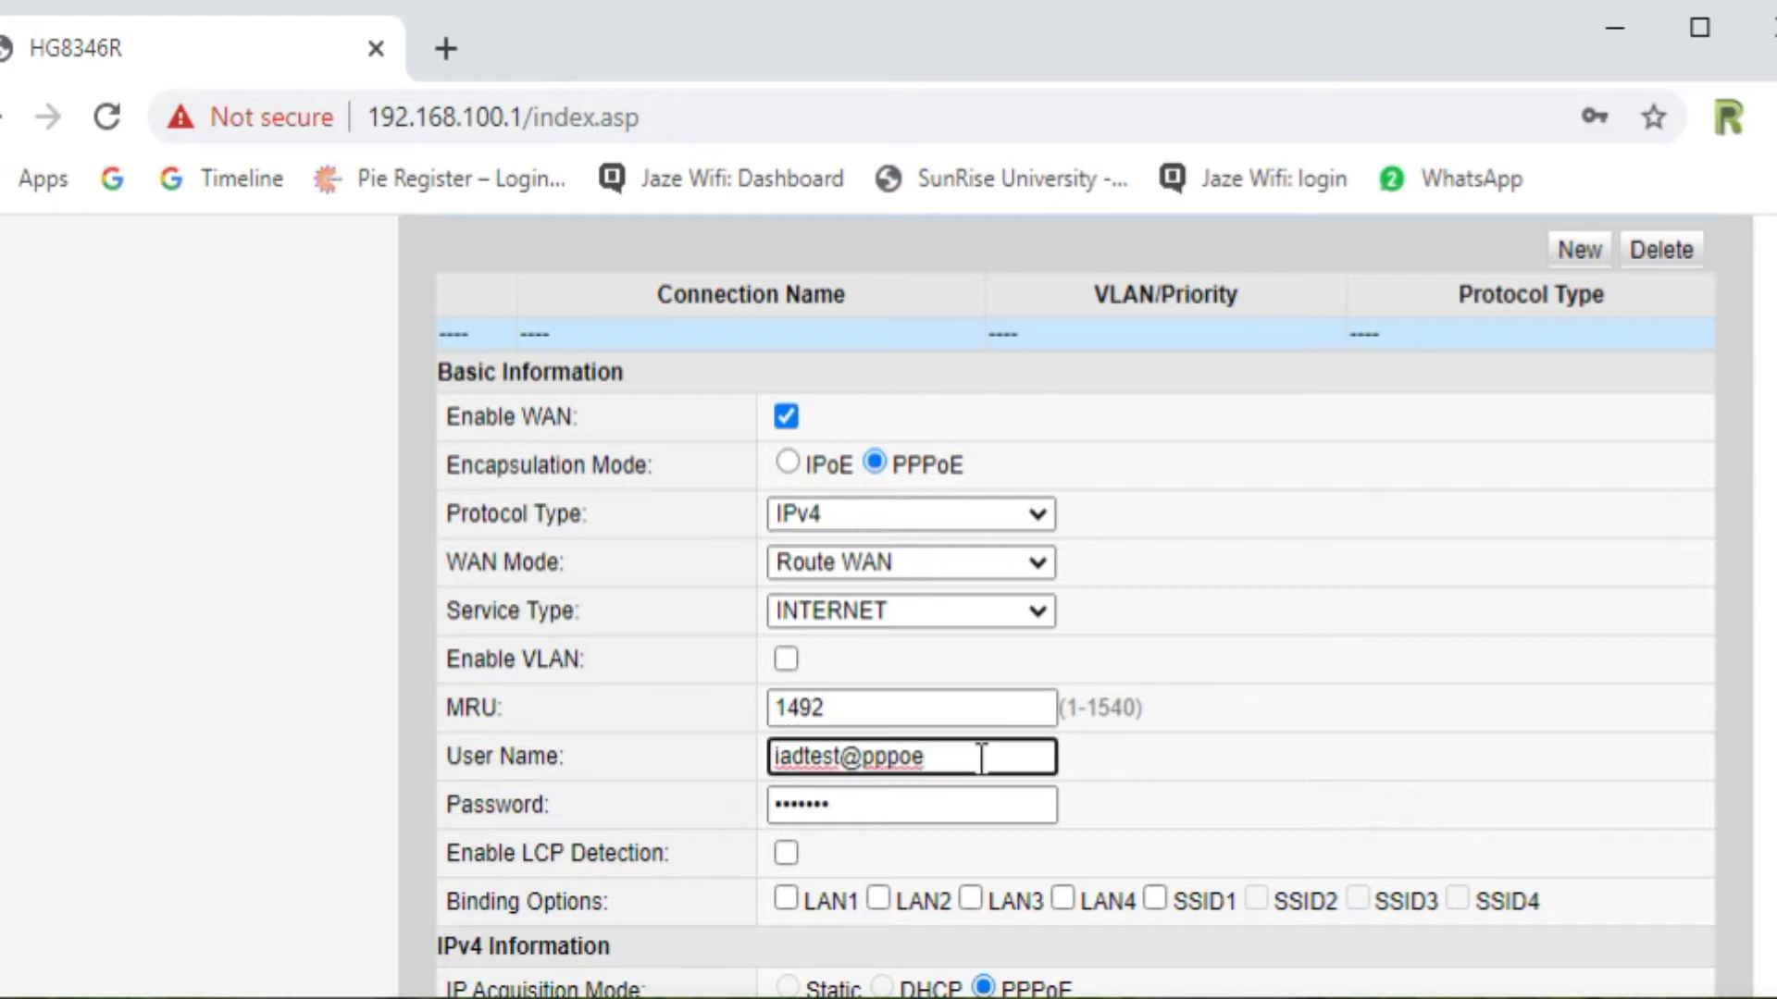
{"action": "key", "text": "BackSpace"}
{"action": "key", "text": "BackSpace"}
{"action": "key", "text": "BackSpace"}
{"action": "key", "text": "BackSpace"}
{"action": "key", "text": "BackSpace"}
{"action": "key", "text": "BackSpace"}
{"action": "key", "text": "BackSpace"}
{"action": "key", "text": "BackSpace"}
{"action": "key", "text": "BackSpace"}
{"action": "key", "text": "BackSpace"}
{"action": "key", "text": "BackSpace"}
{"action": "key", "text": "BackSpace"}
{"action": "key", "text": "BackSpace"}
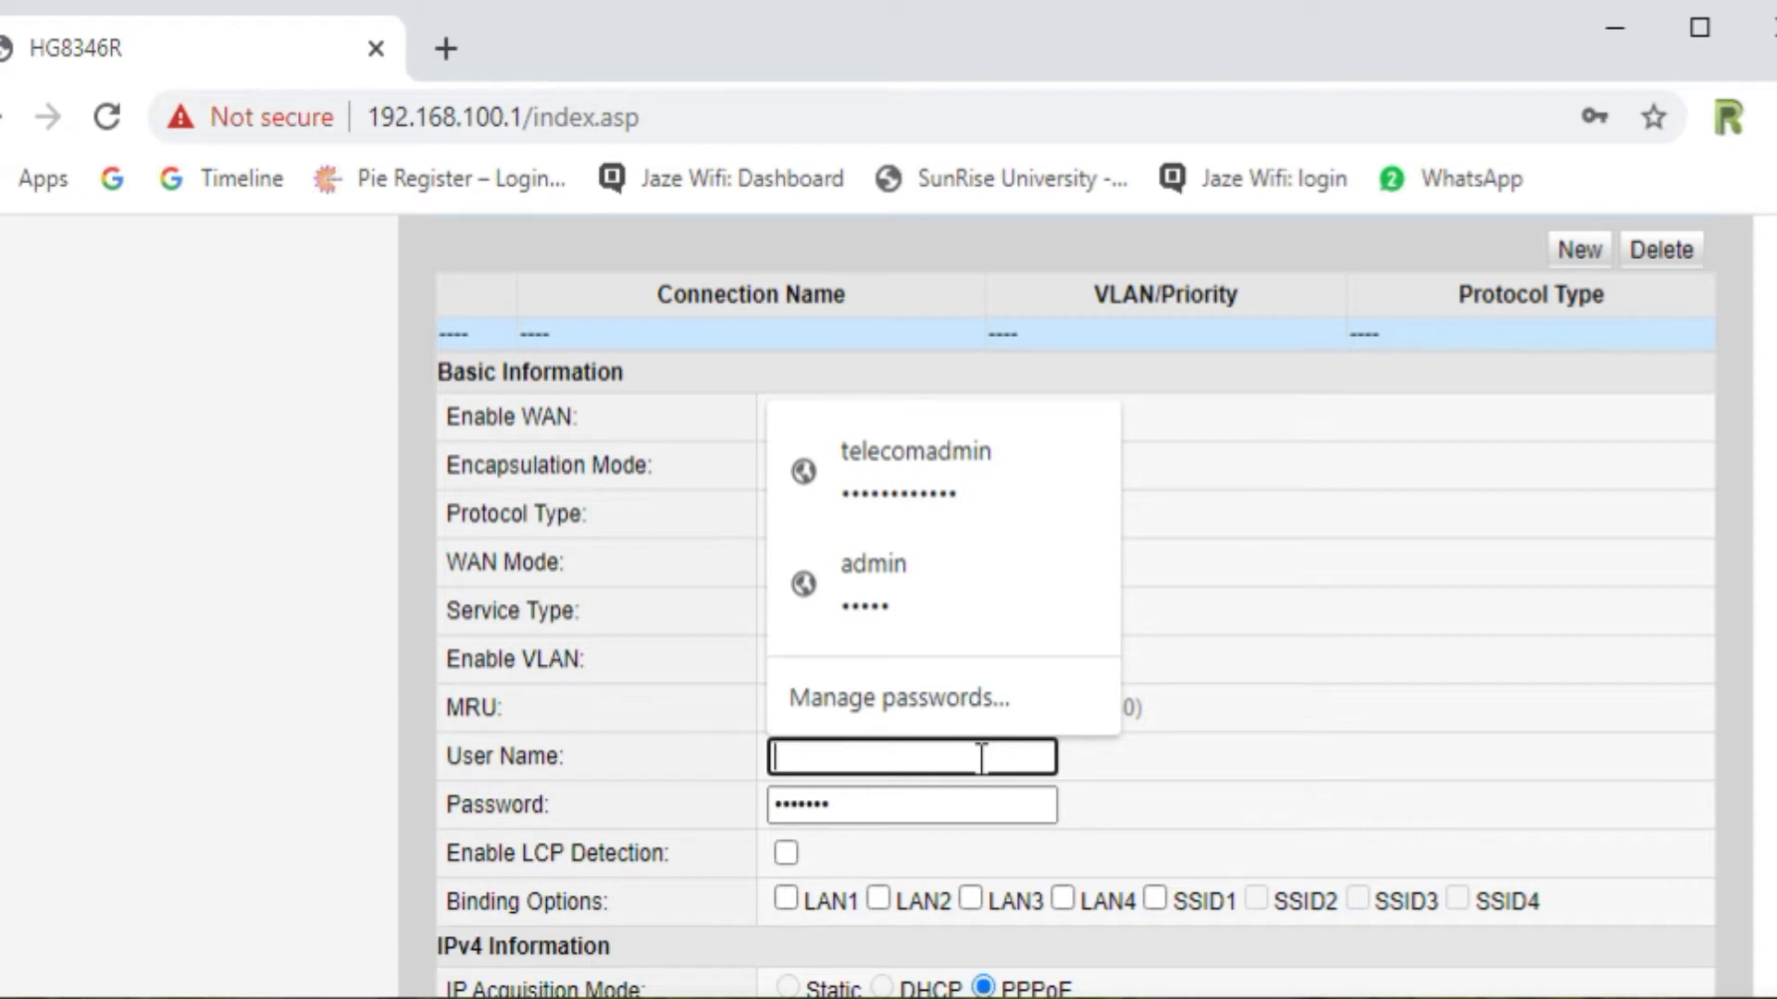
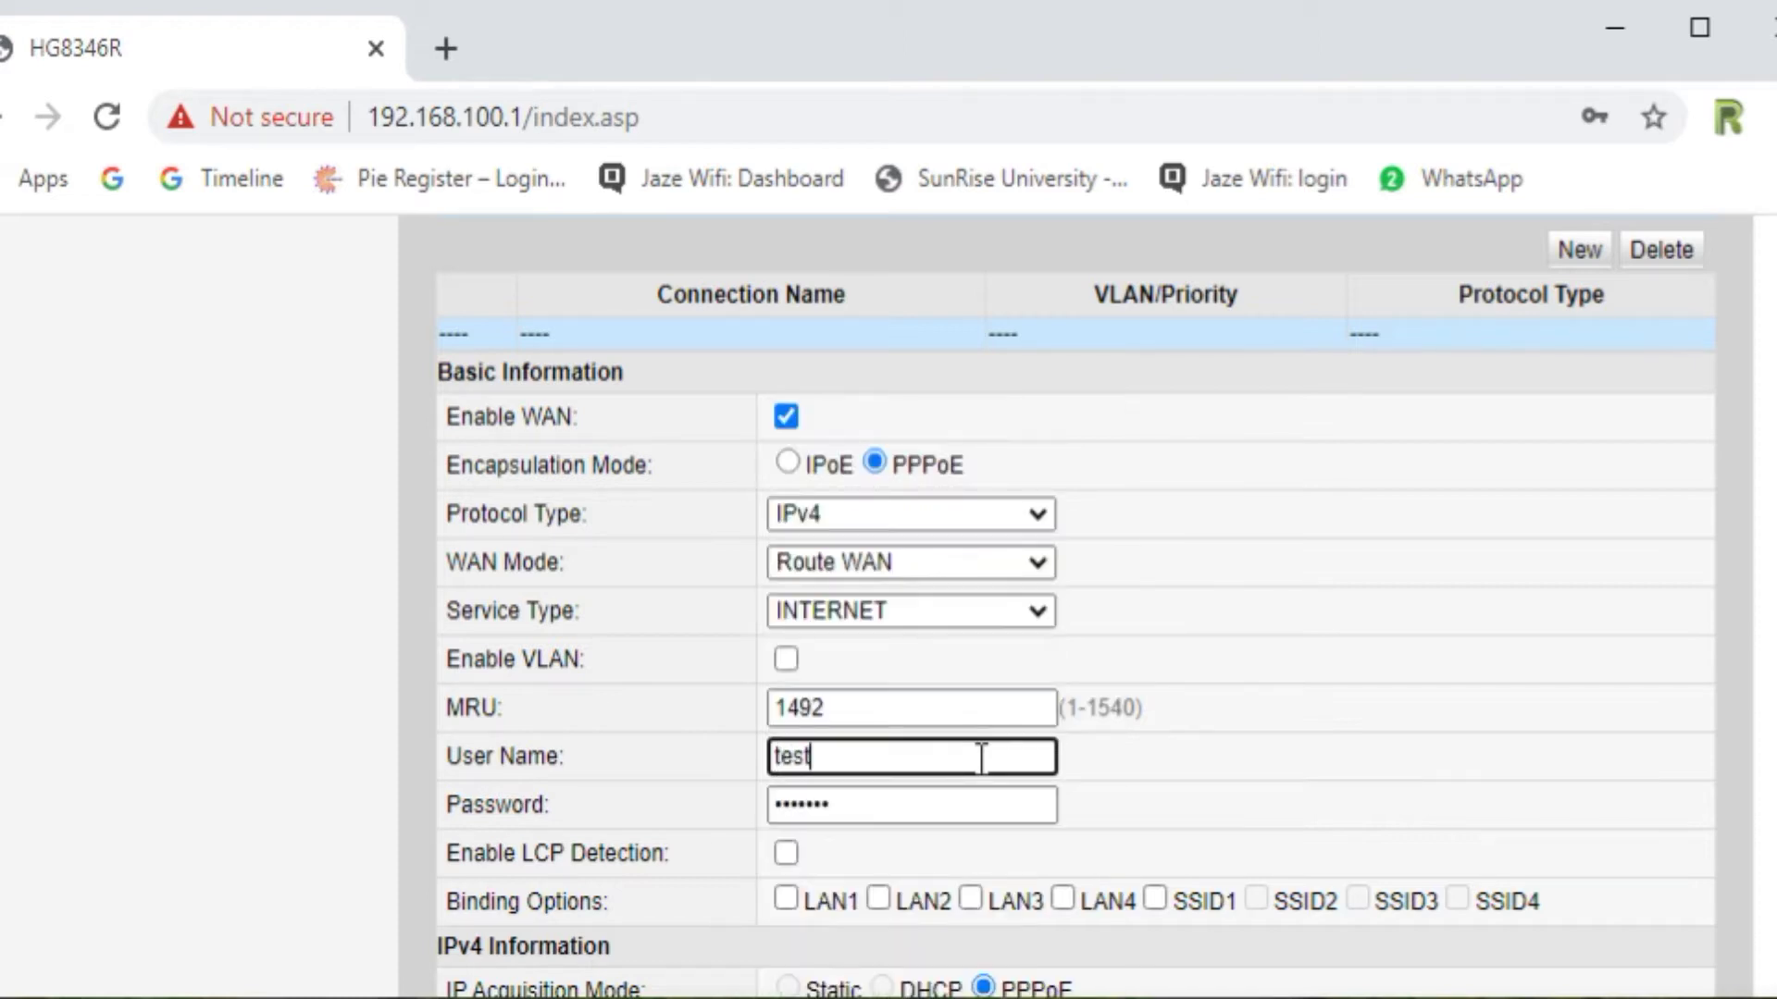
Enter the PPPoE account user name and replace the old password with a new one.
{"action": "key", "text": "Tab"}
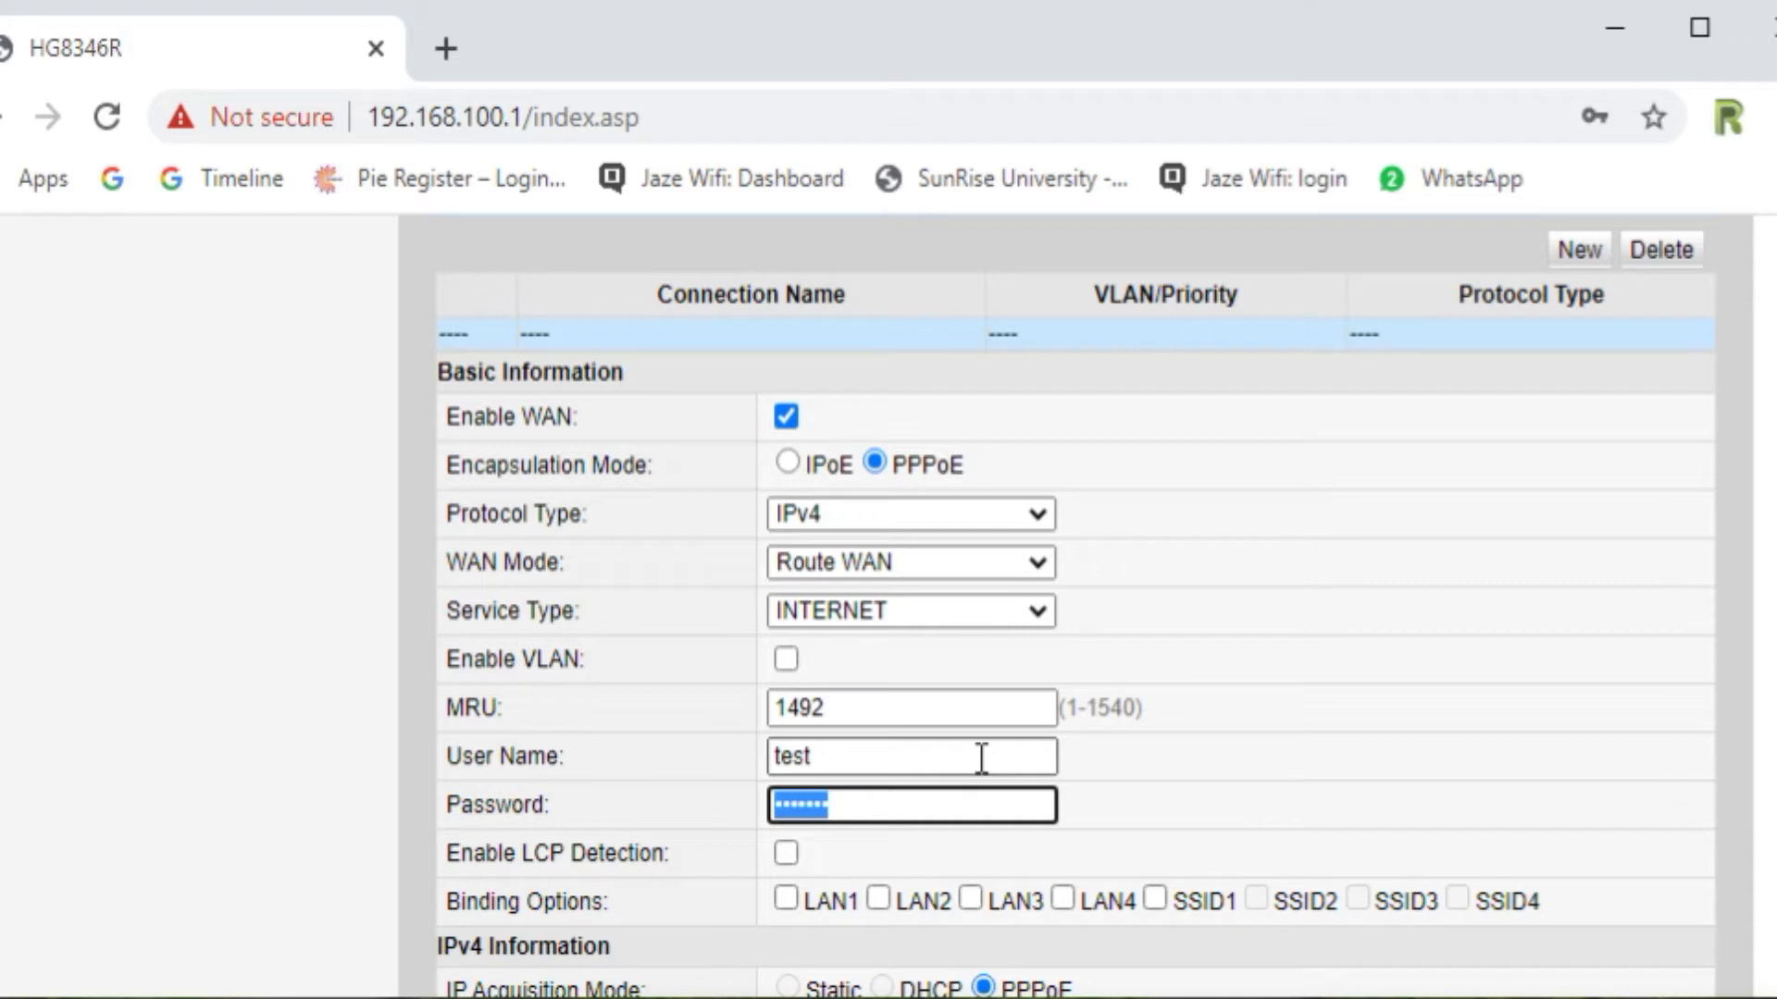
{"action": "key", "text": "BackSpace"}
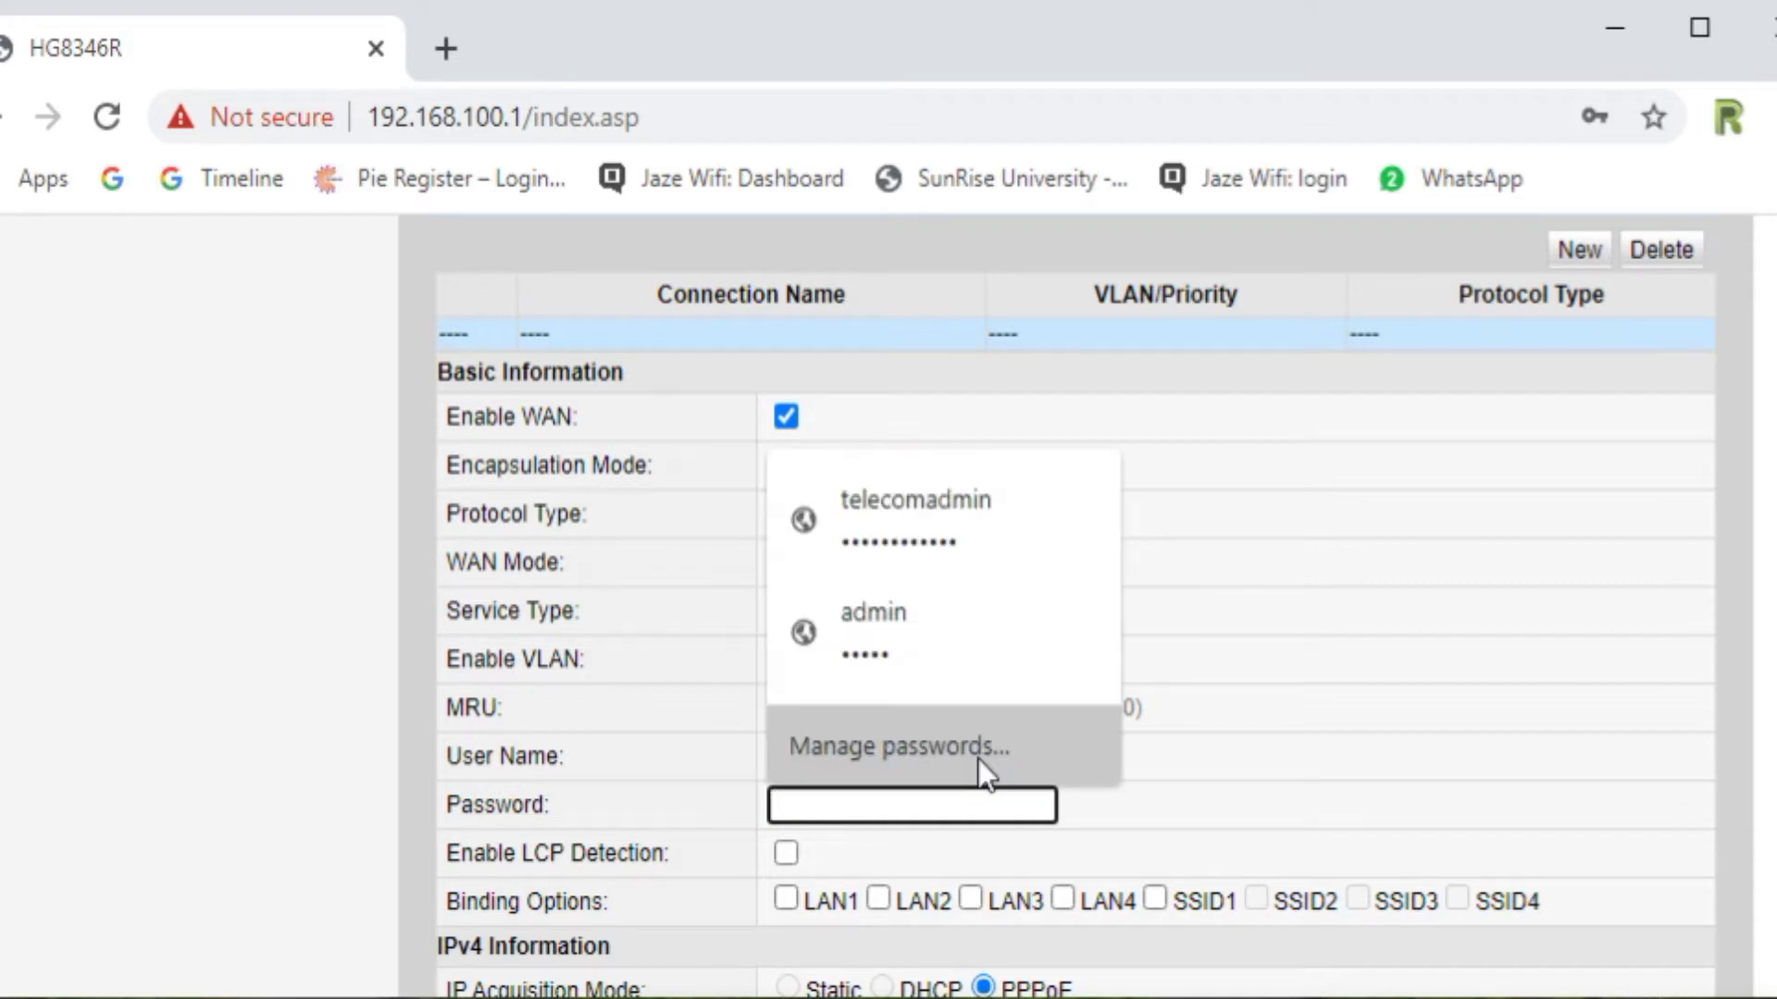
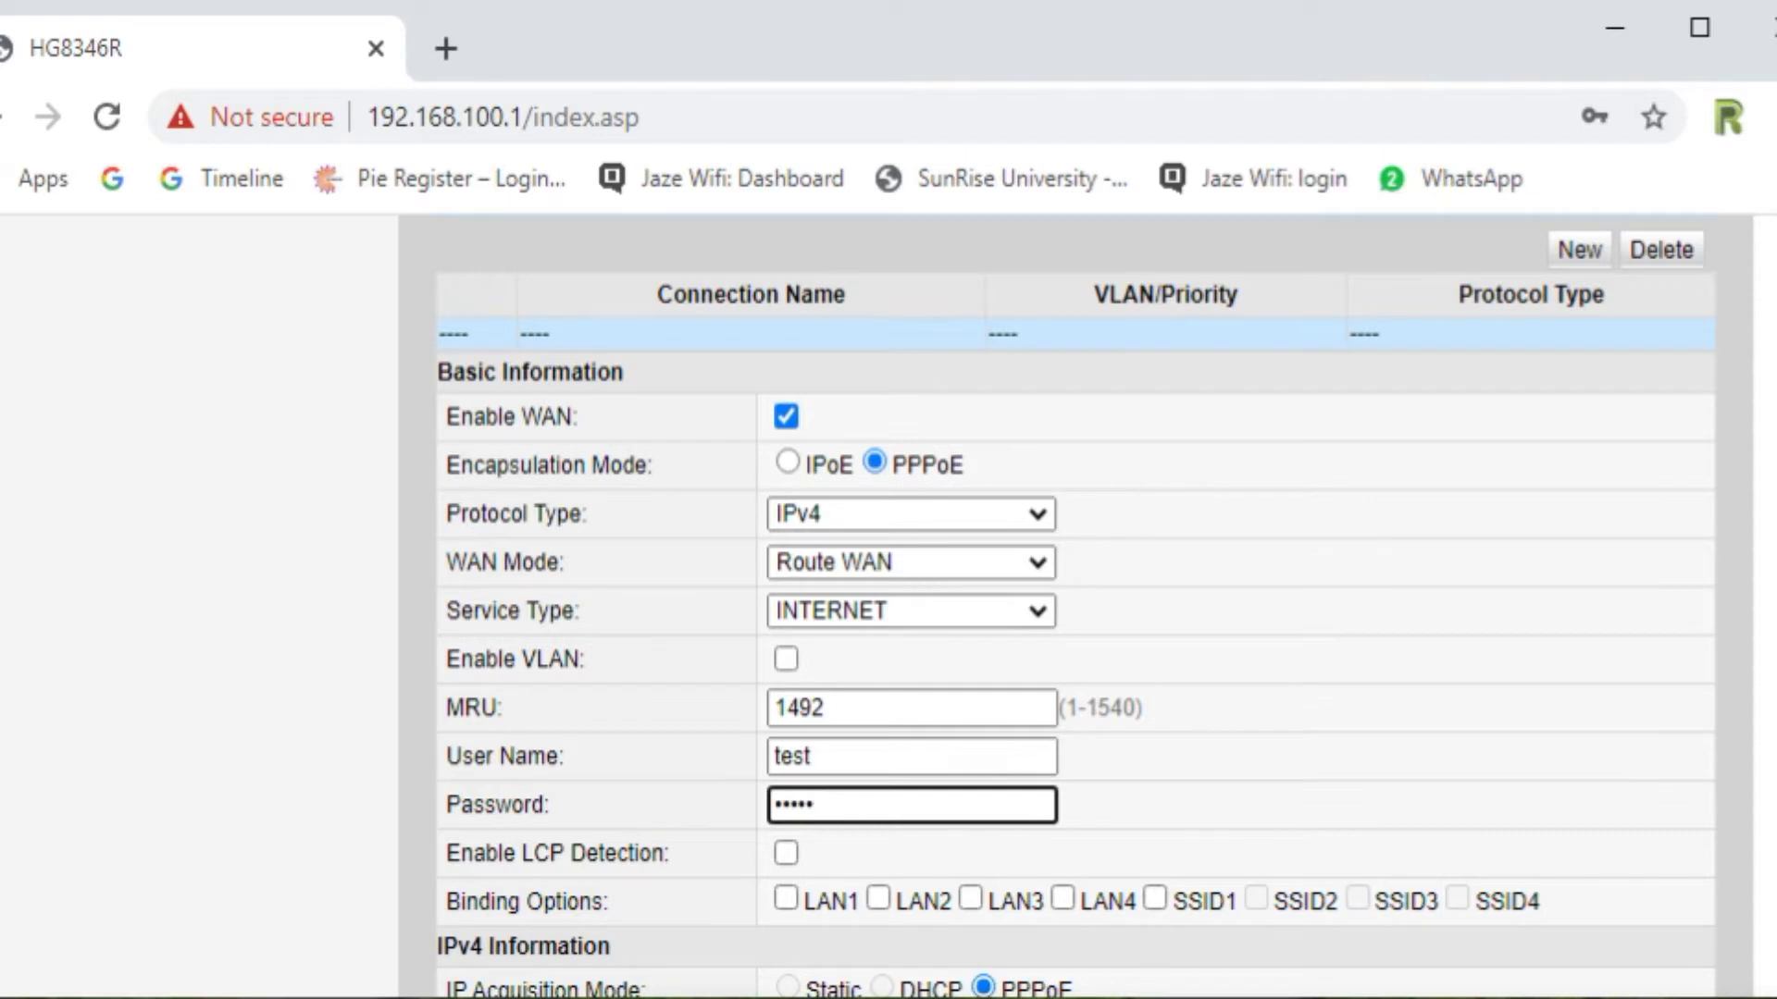
{"action": "scroll", "coordinate": [1073, 592], "scroll_direction": "down", "scroll_amount": 2}
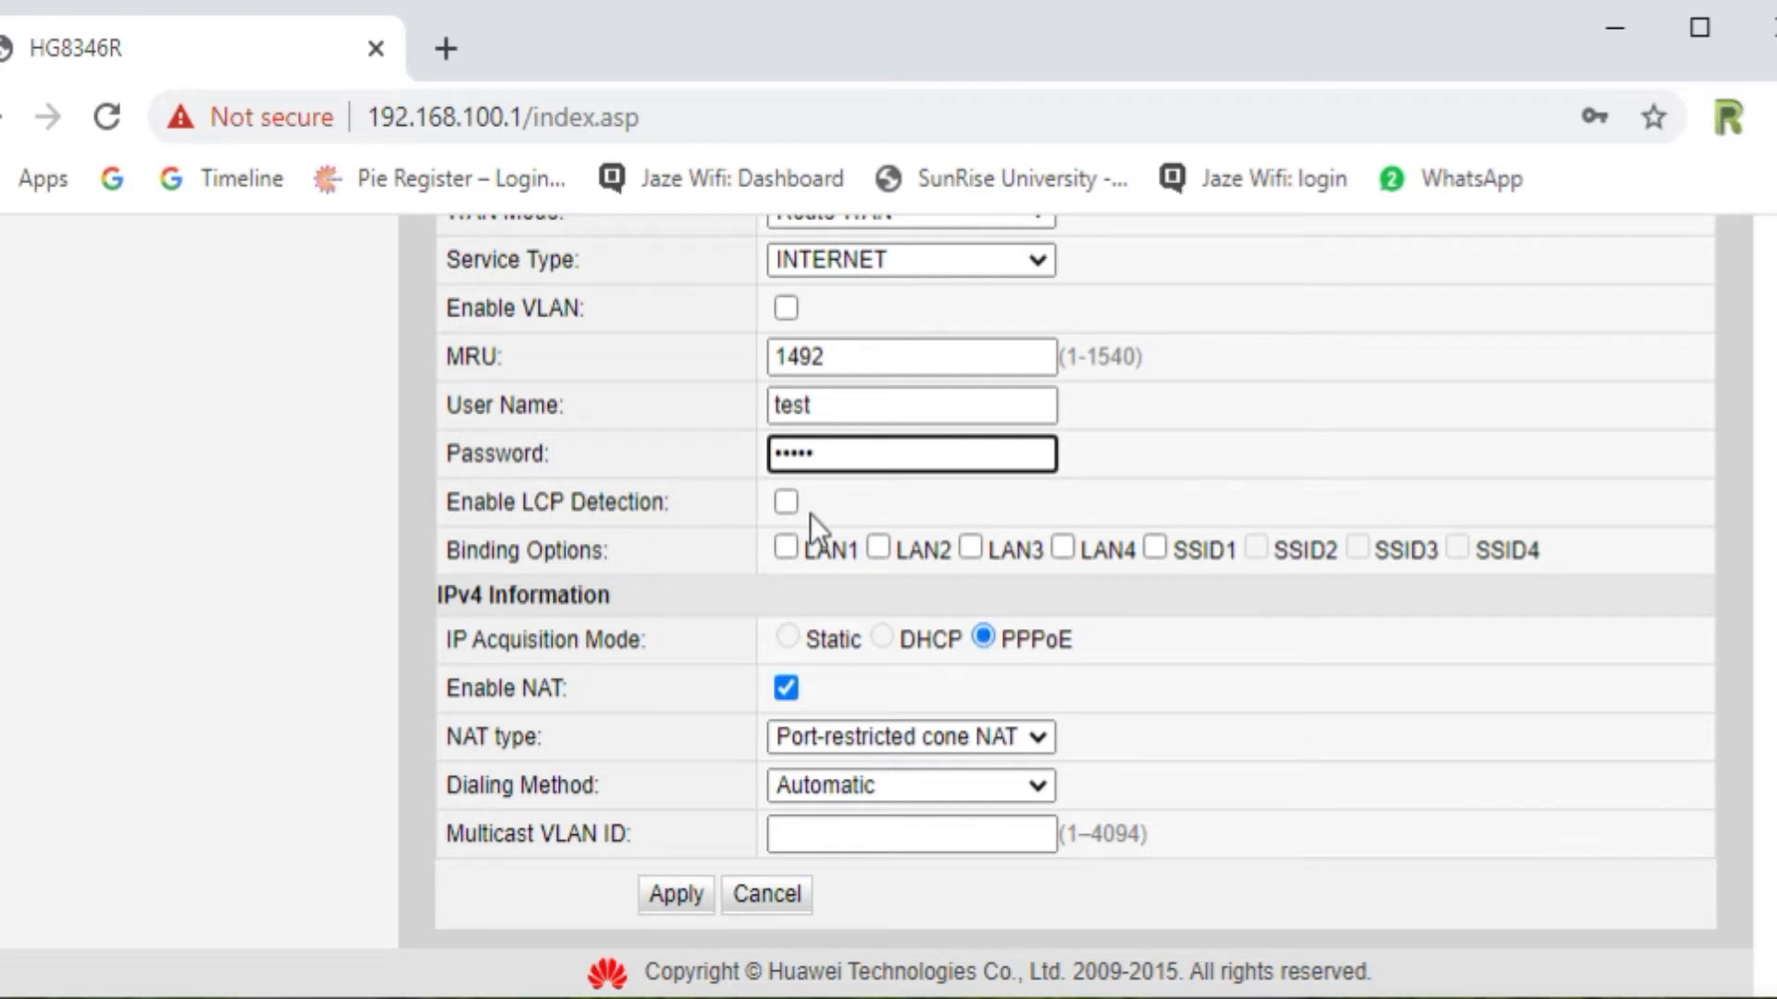
Enable LCP detection, bind LAN1, and choose Full cone NAT as the NAT type.
{"action": "left_click", "coordinate": [785, 508]}
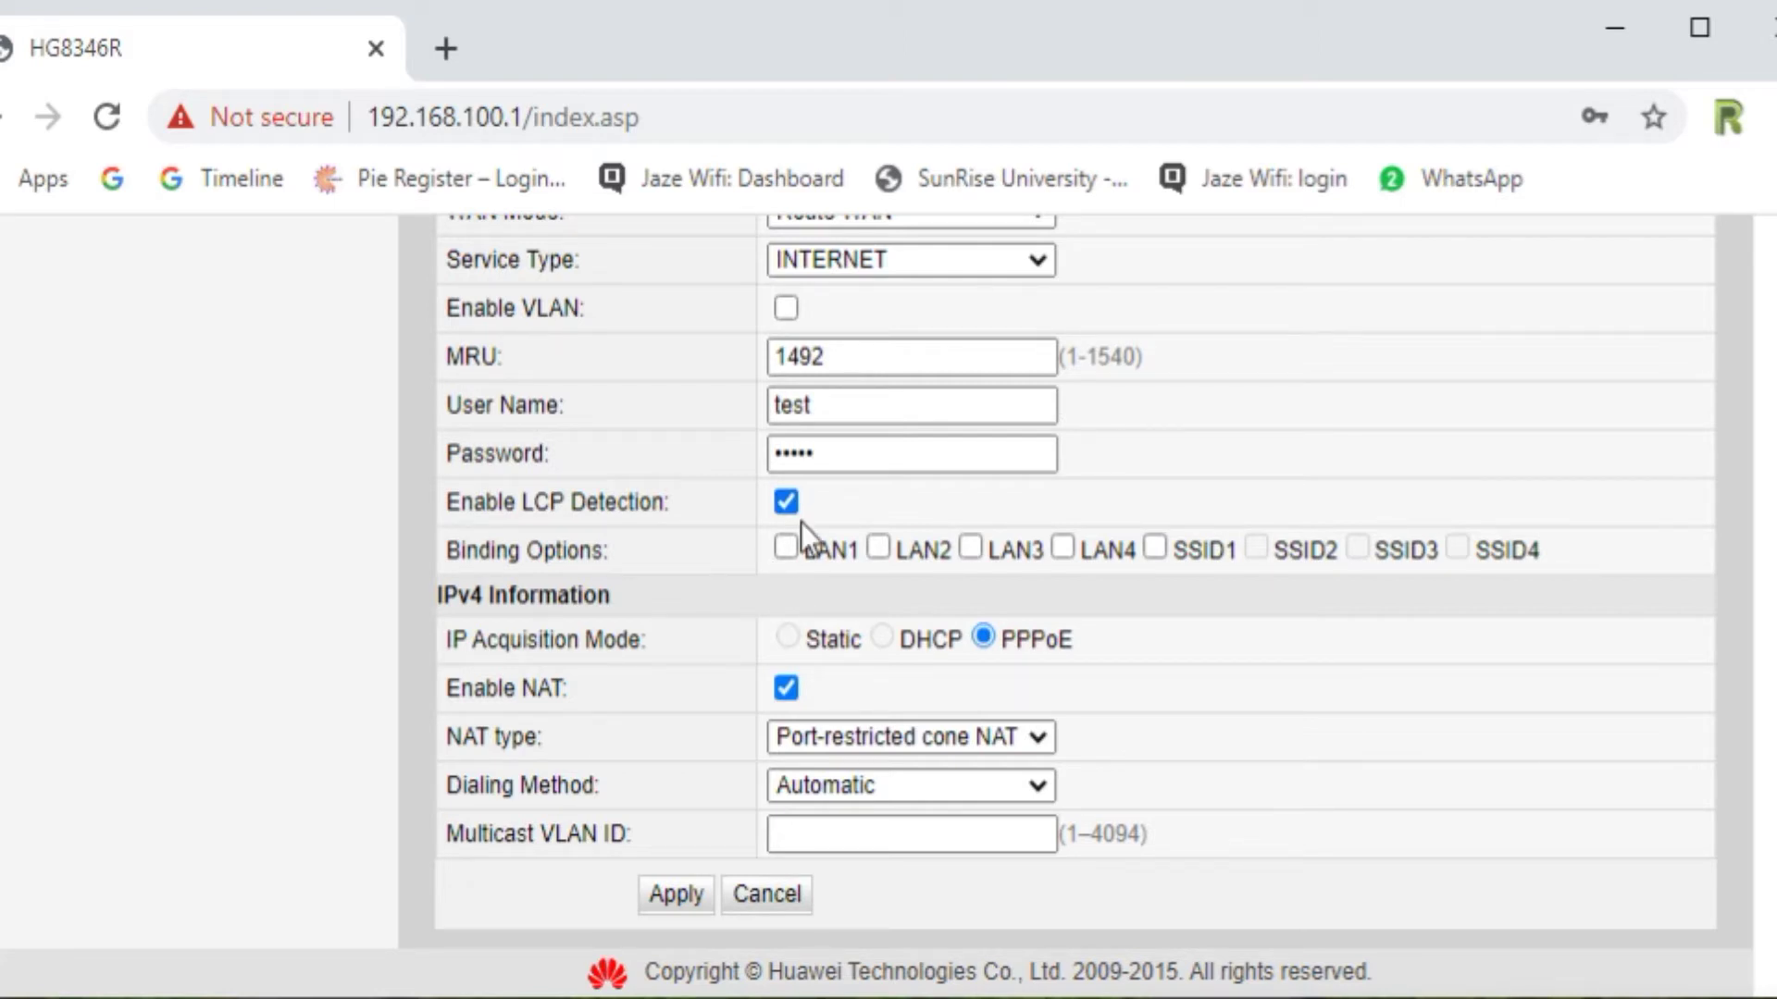
{"action": "left_click", "coordinate": [791, 548]}
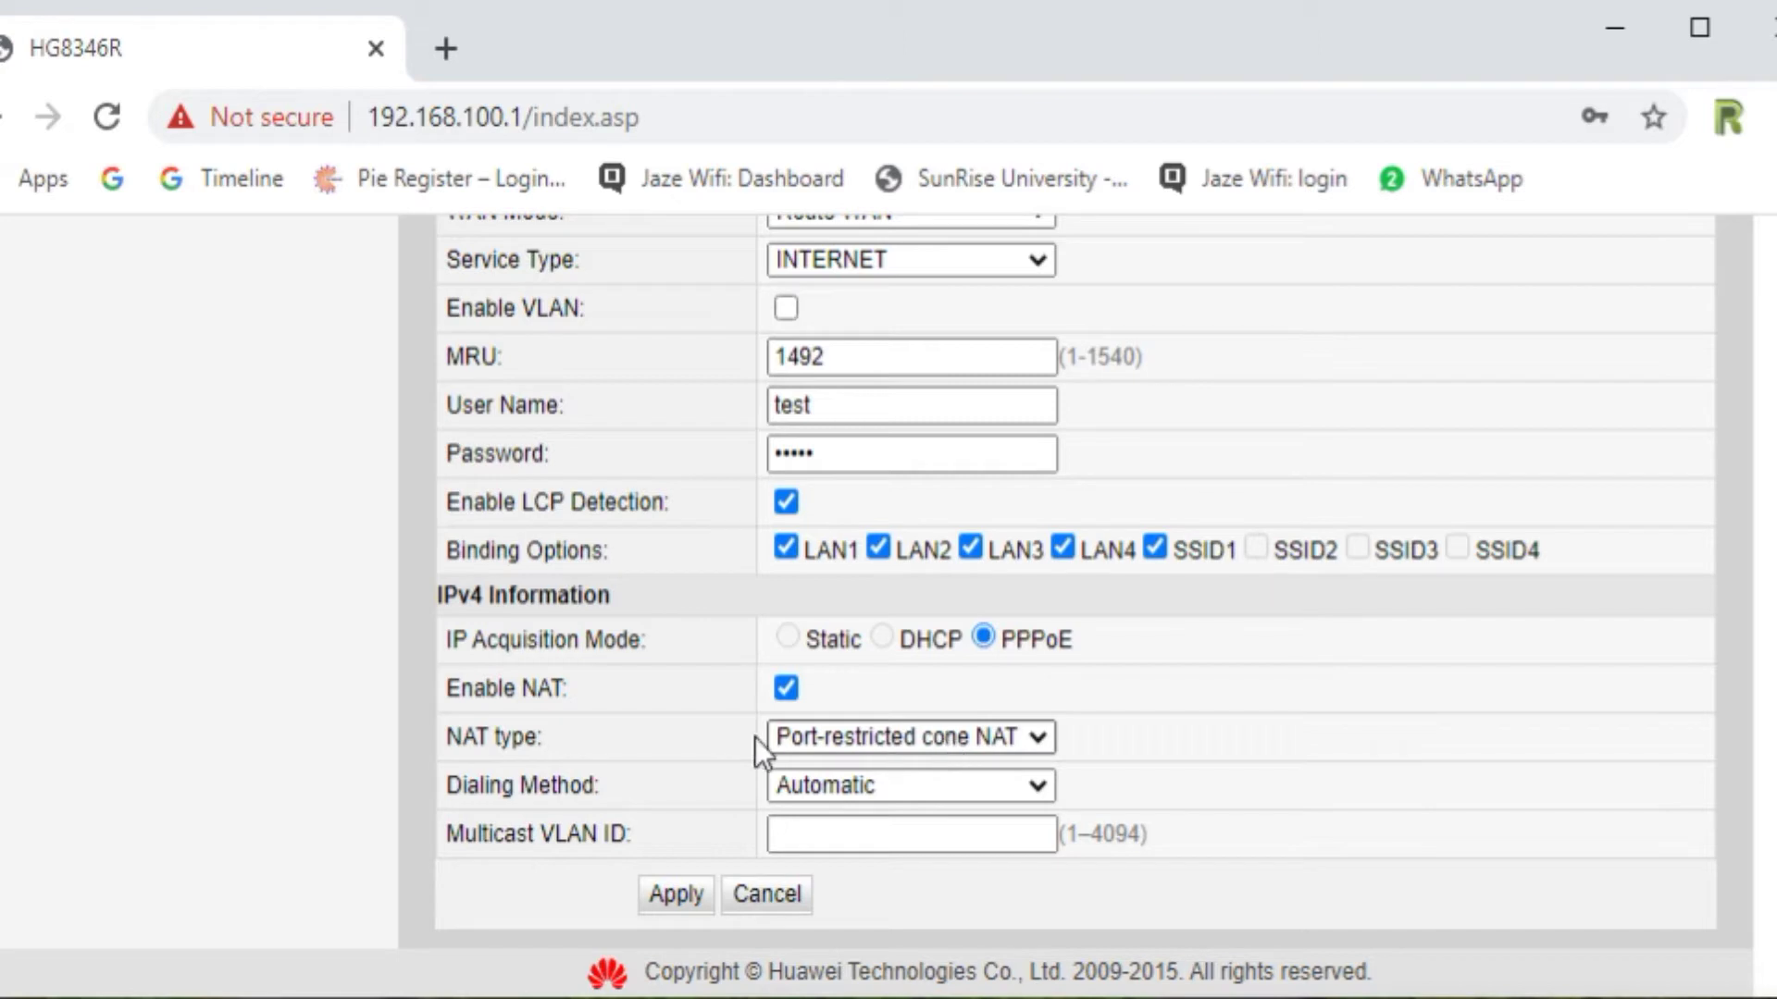
{"action": "left_click", "coordinate": [892, 742]}
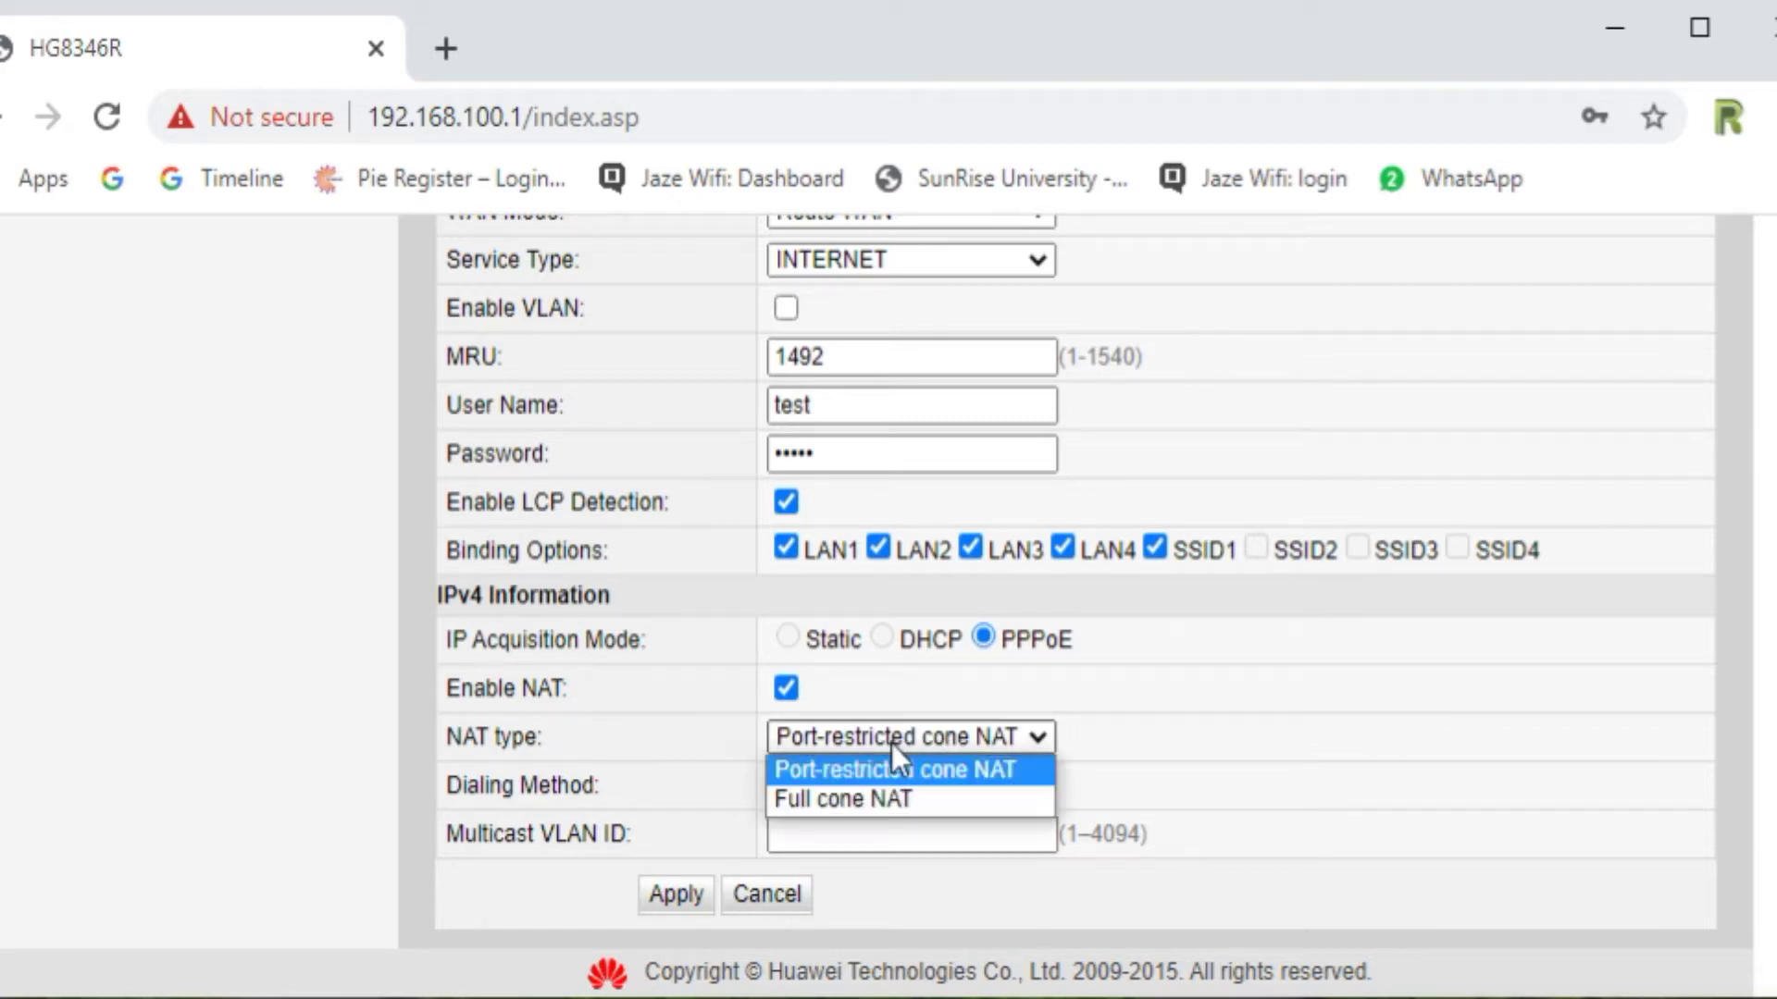
{"action": "left_click", "coordinate": [883, 802]}
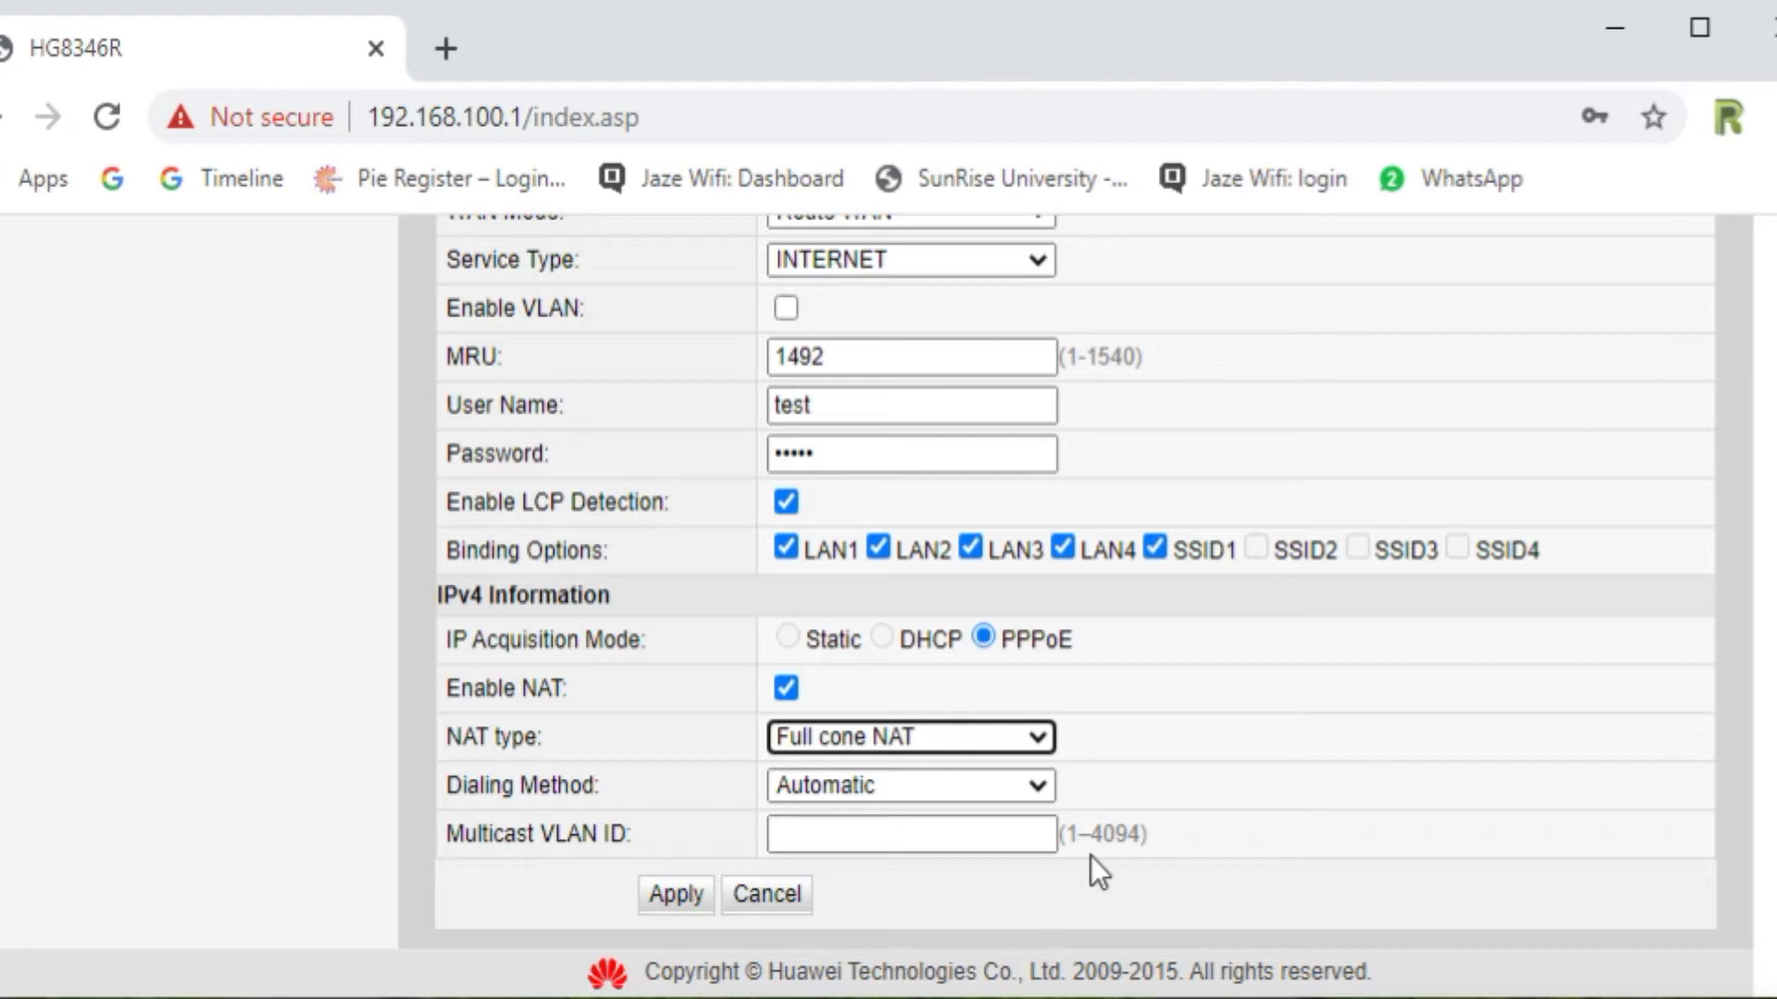
Apply the new PPPoE connection and decline Chrome's offer to save the password.
{"action": "left_click", "coordinate": [676, 896]}
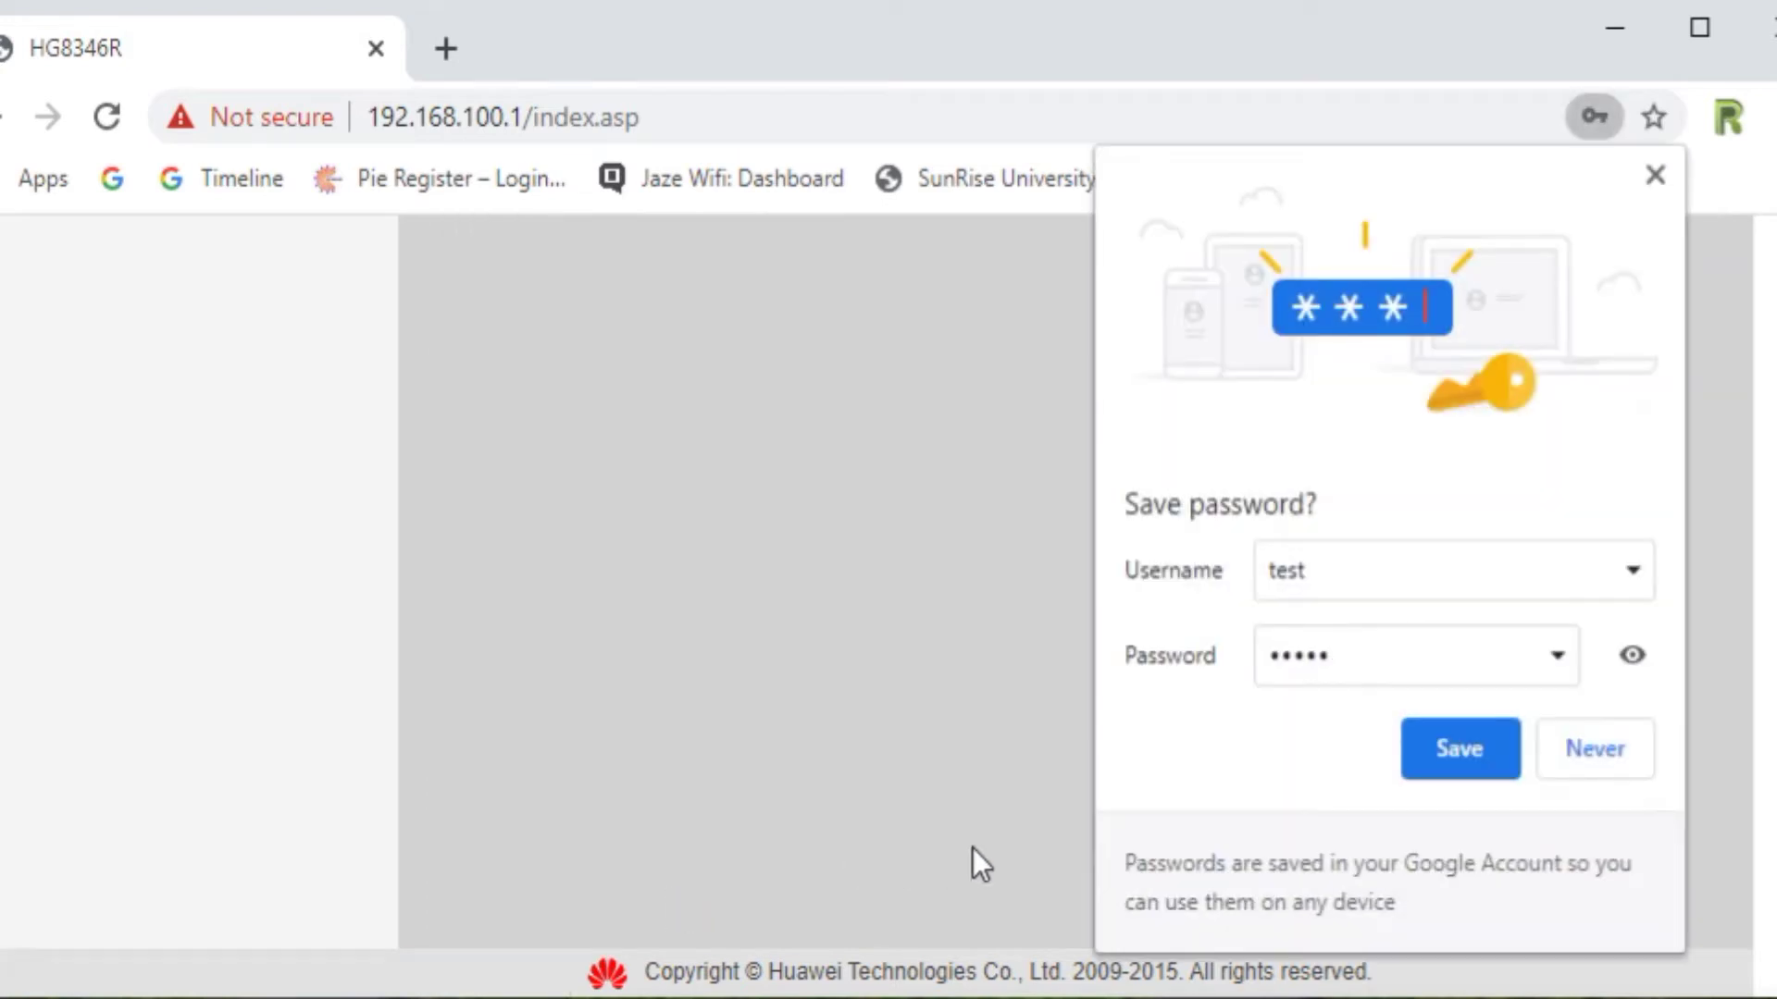
{"action": "left_click", "coordinate": [1596, 763]}
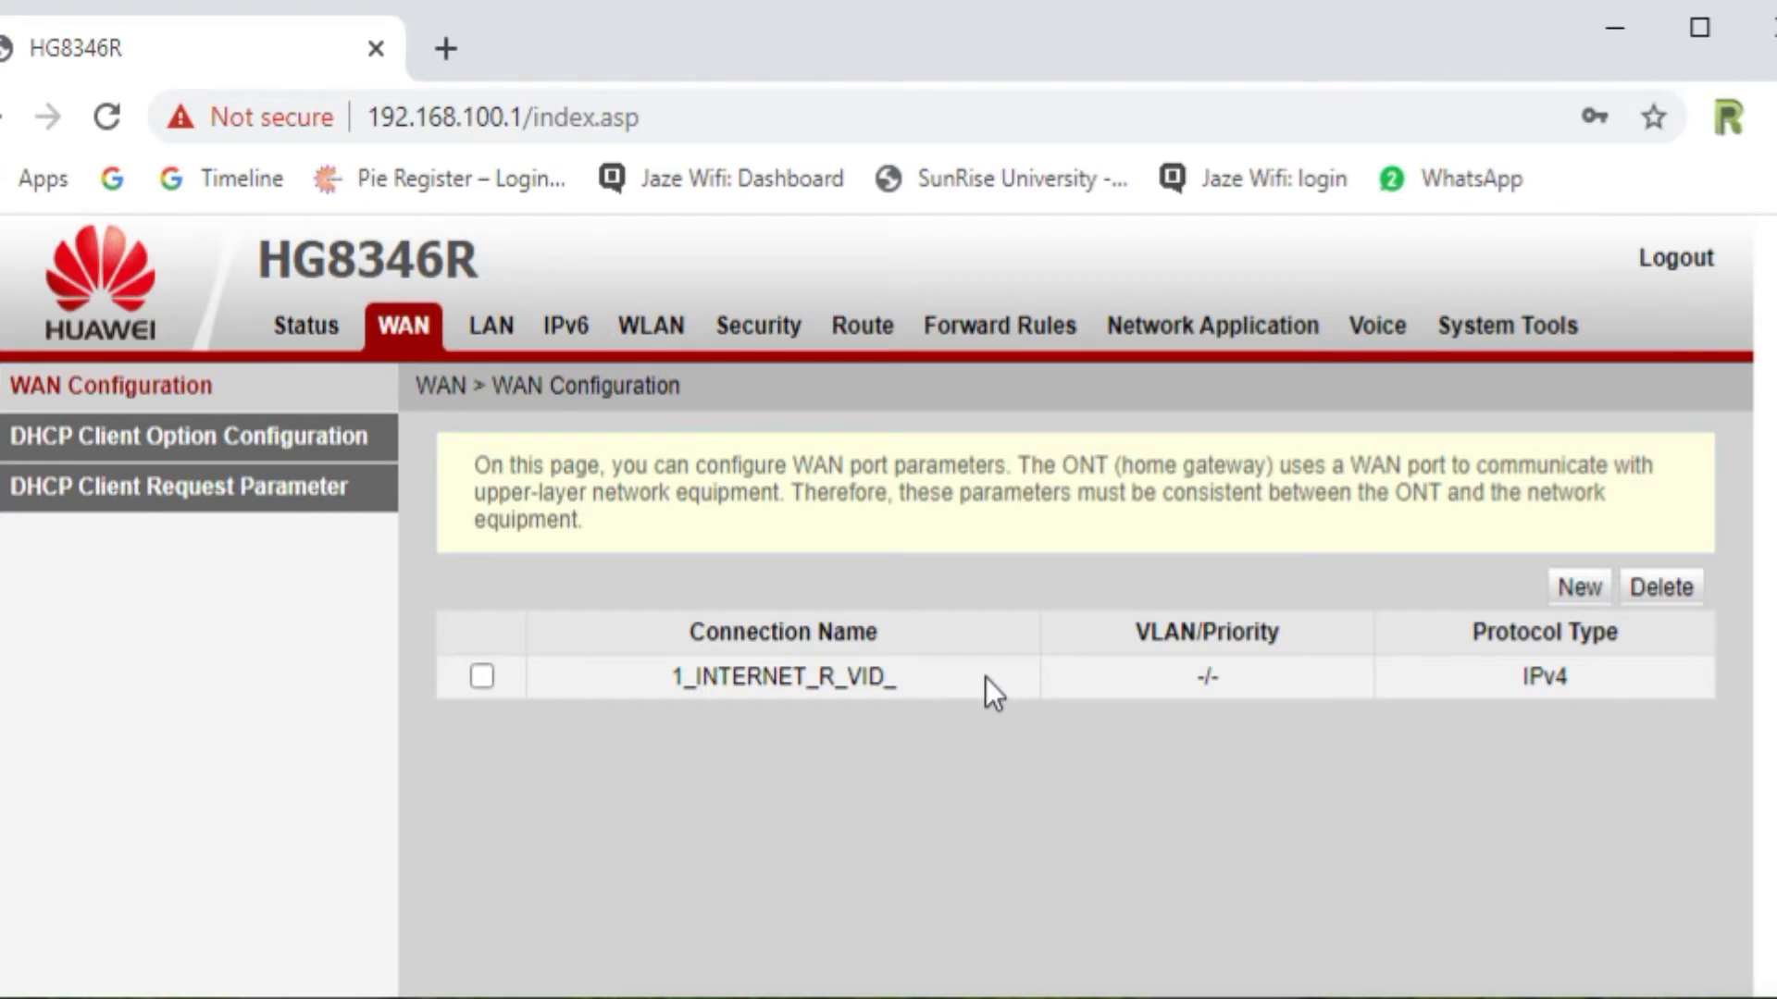
Review the saved 1_INTERNET_R_VID_ connection settings, then go to LAN Port Work Mode.
{"action": "left_click", "coordinate": [985, 680]}
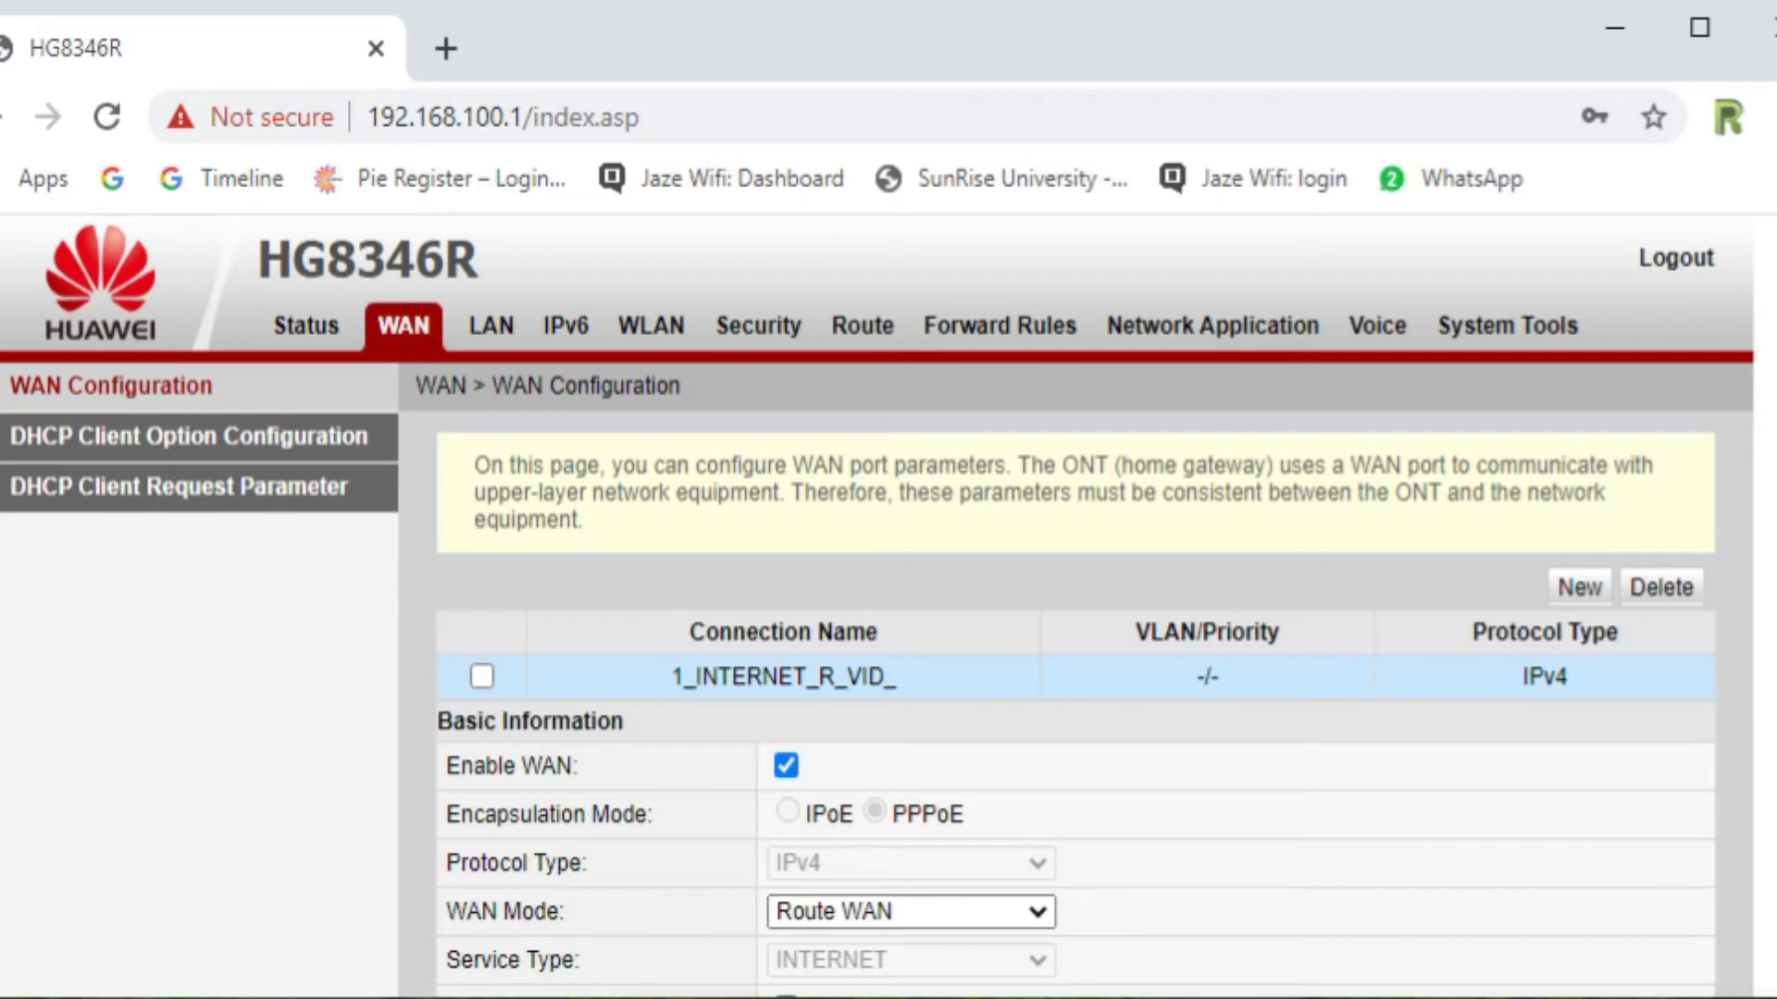
{"action": "scroll", "coordinate": [1074, 601], "scroll_direction": "down", "scroll_amount": 5}
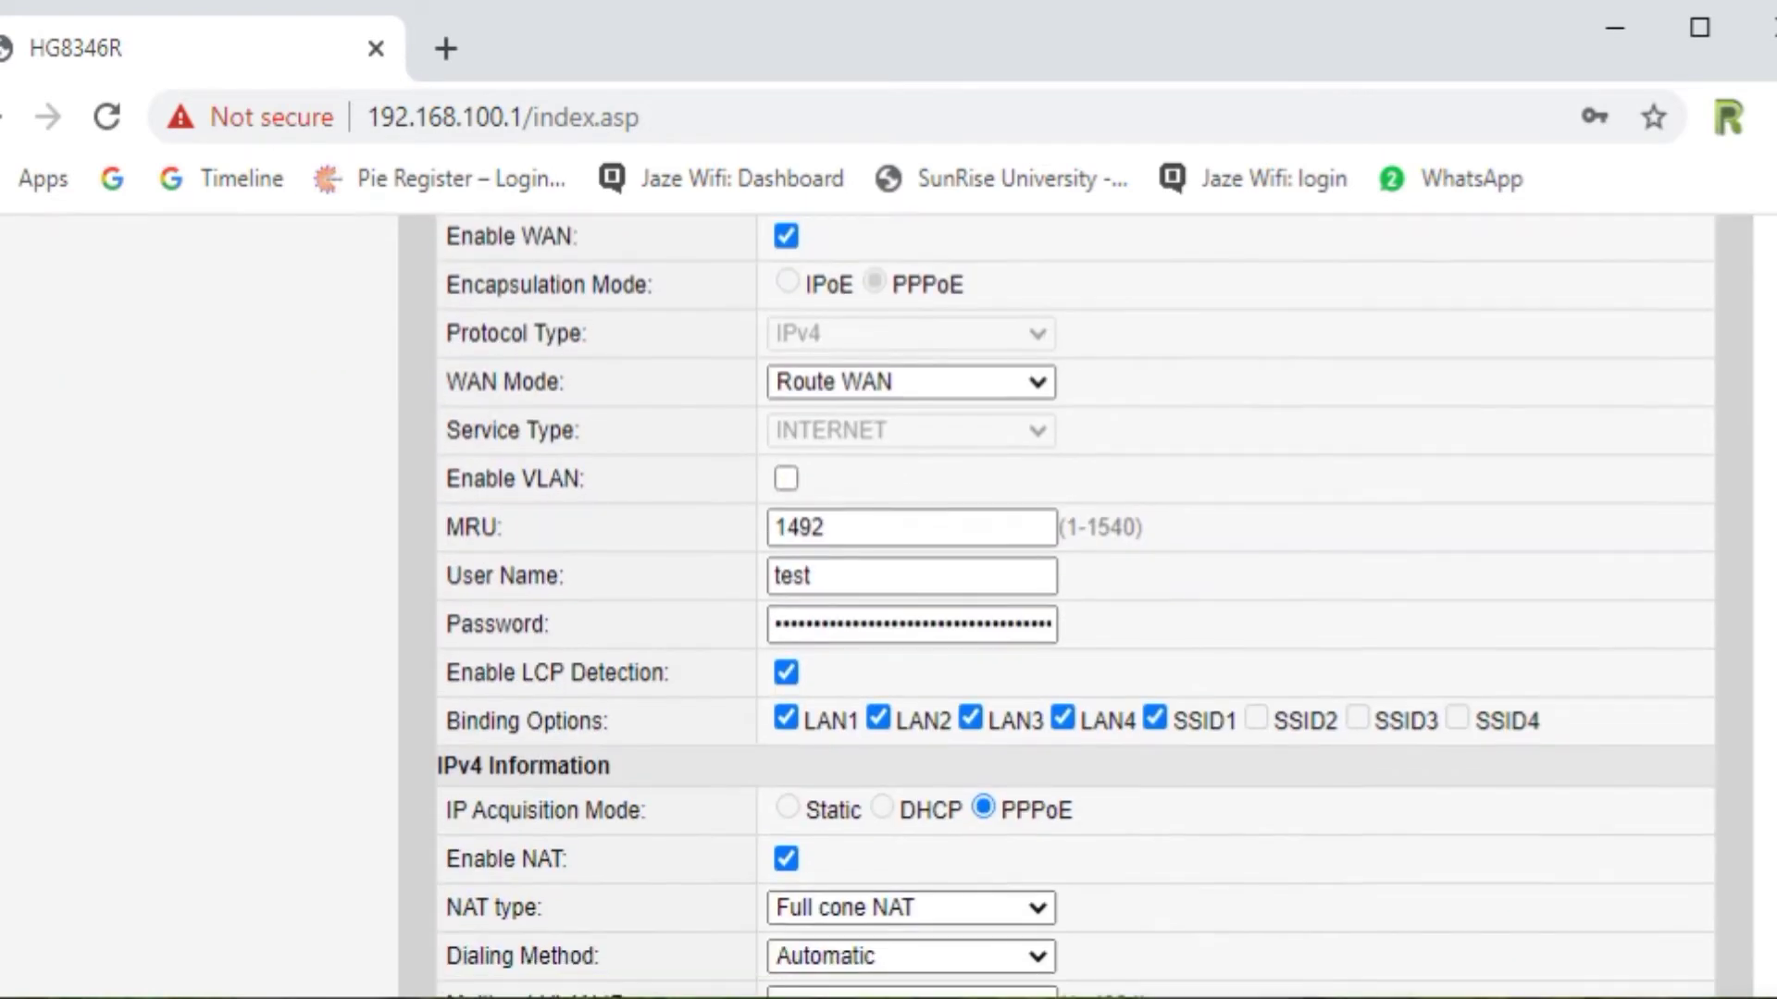
{"action": "scroll", "coordinate": [1073, 602], "scroll_direction": "down", "scroll_amount": 2}
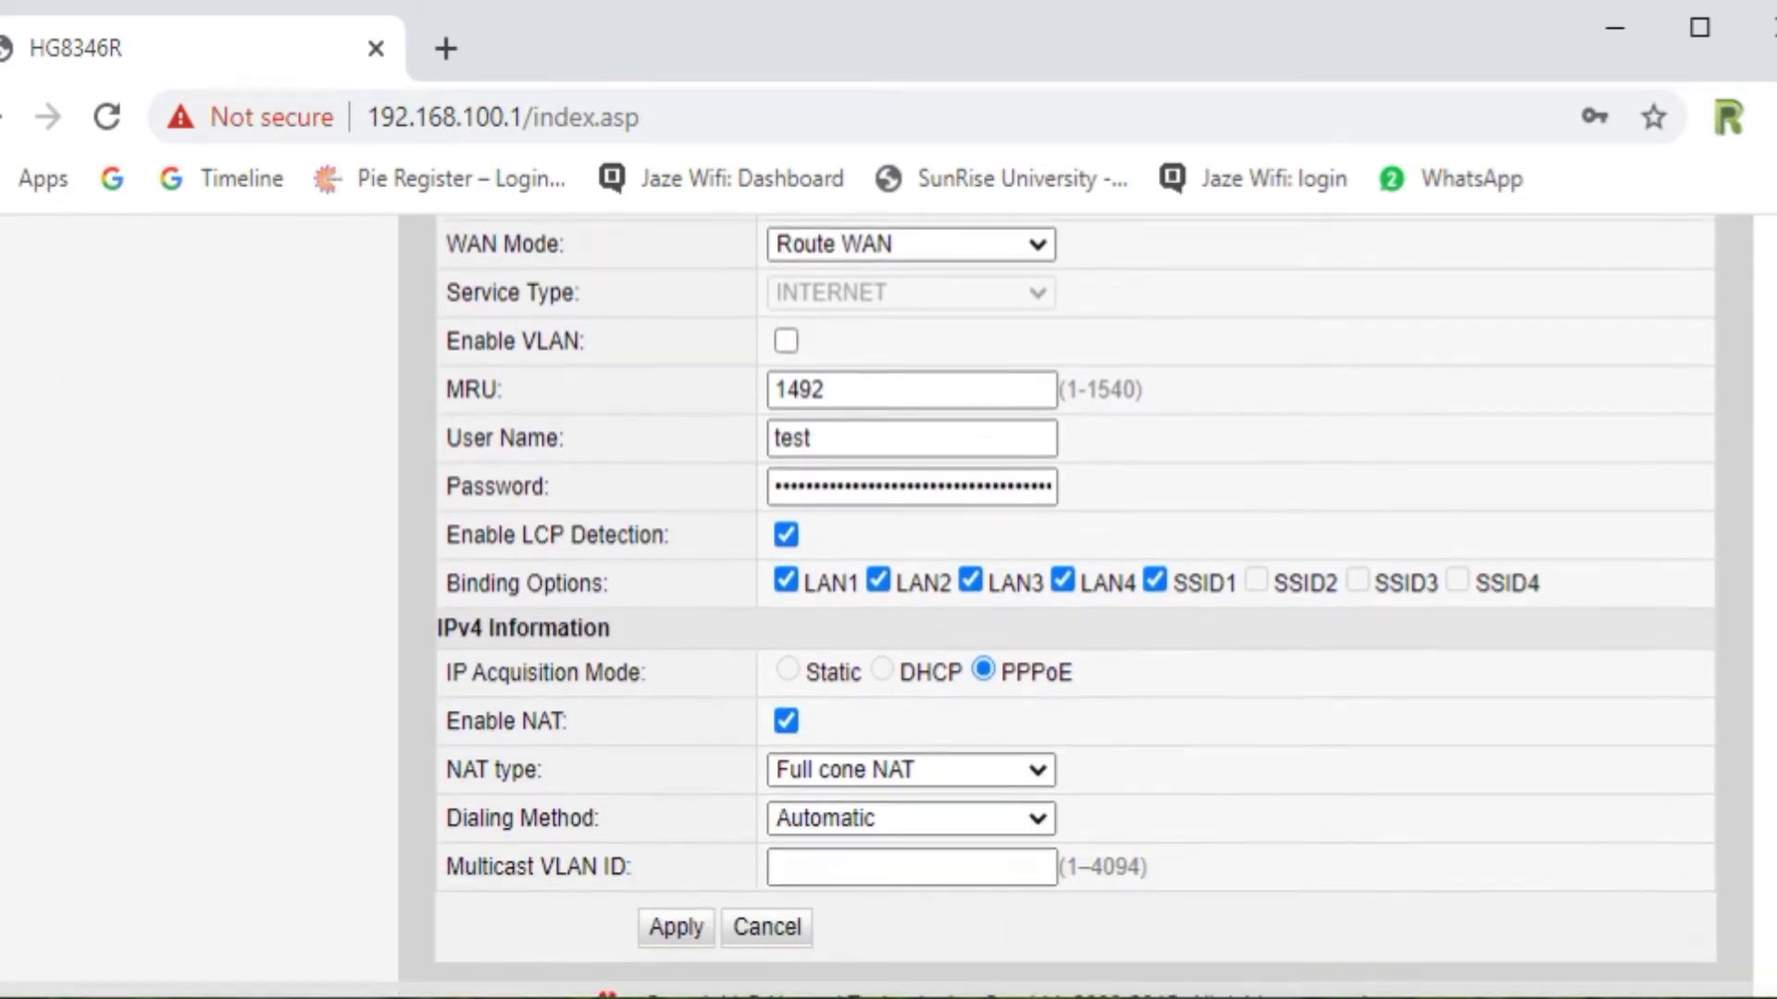
{"action": "scroll", "coordinate": [1074, 602], "scroll_direction": "up", "scroll_amount": 7}
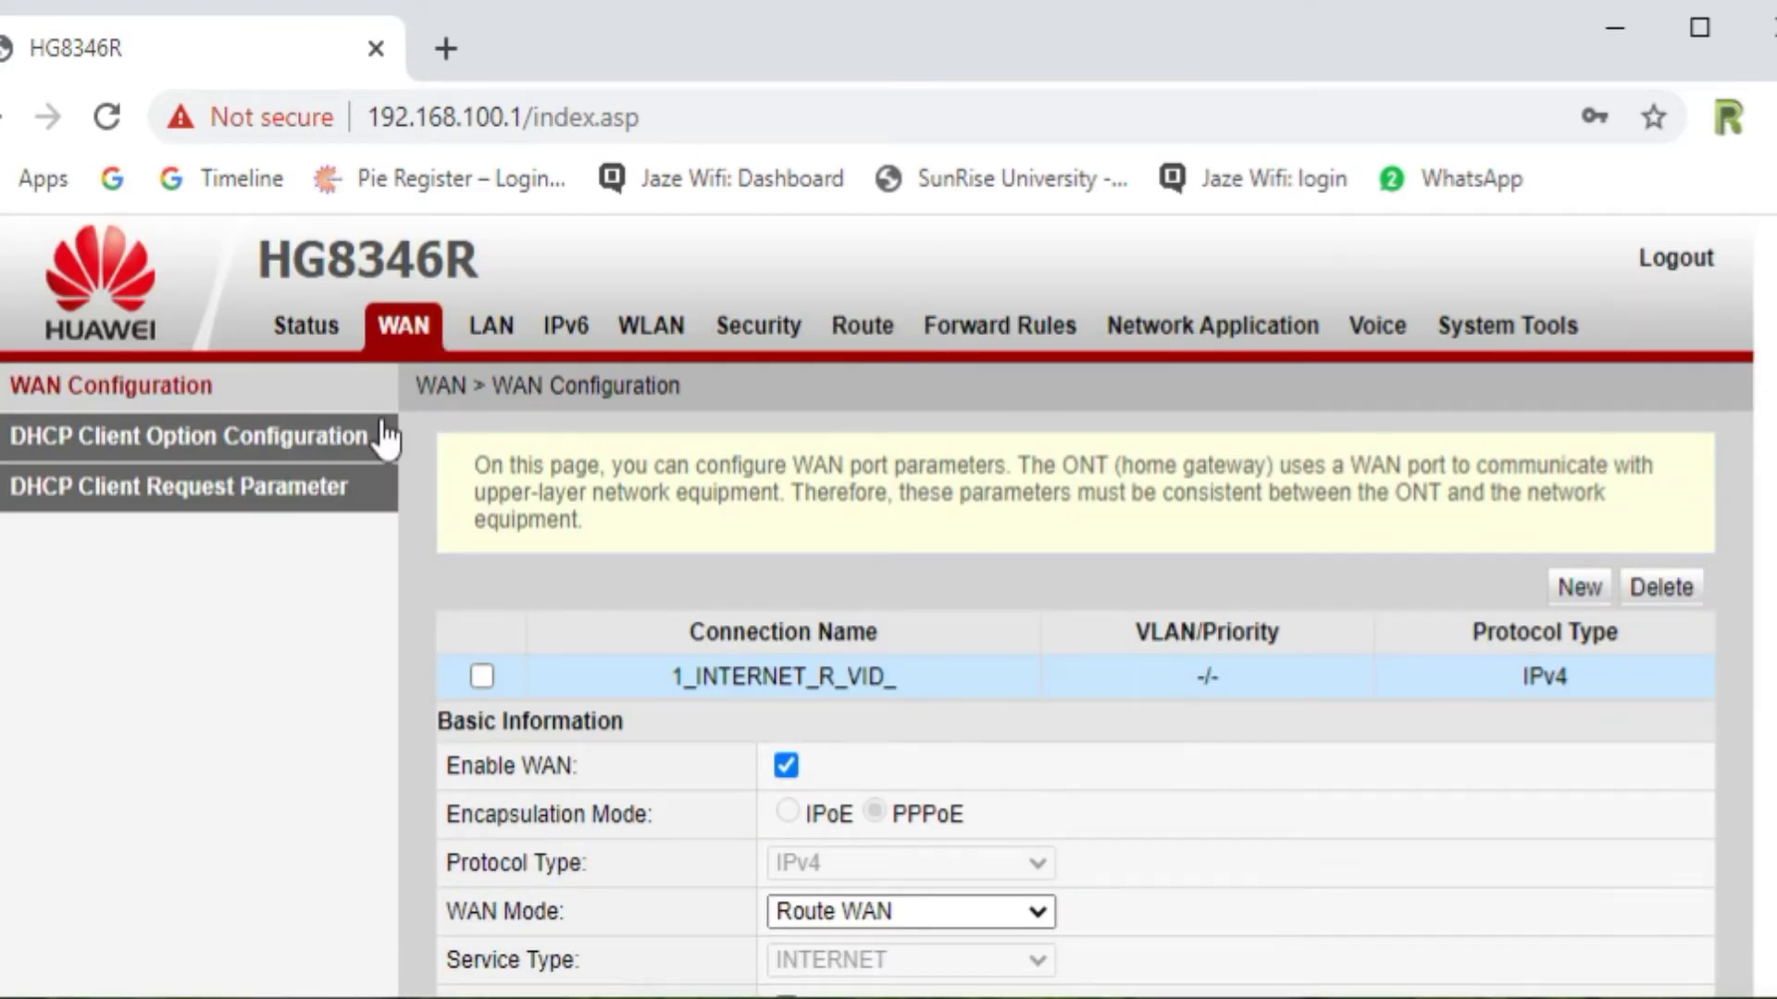
{"action": "left_click", "coordinate": [490, 328]}
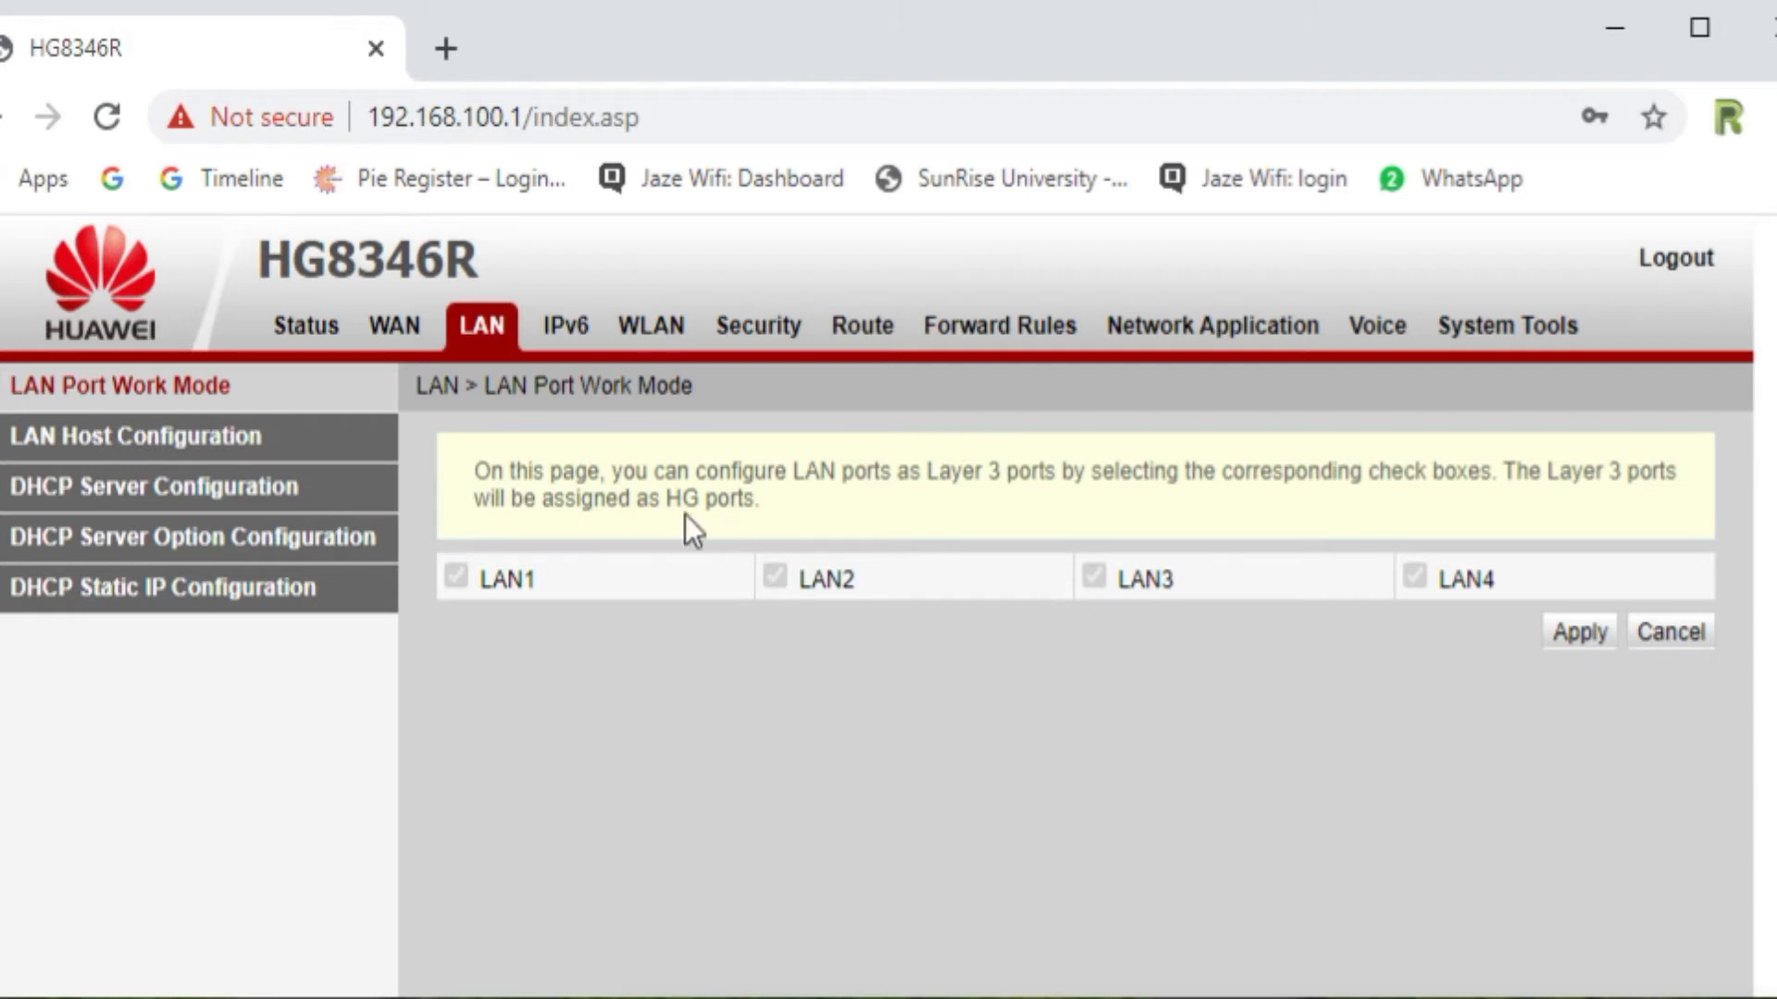
Open the LAN > DHCP Server Configuration page.
{"action": "left_click", "coordinate": [139, 463]}
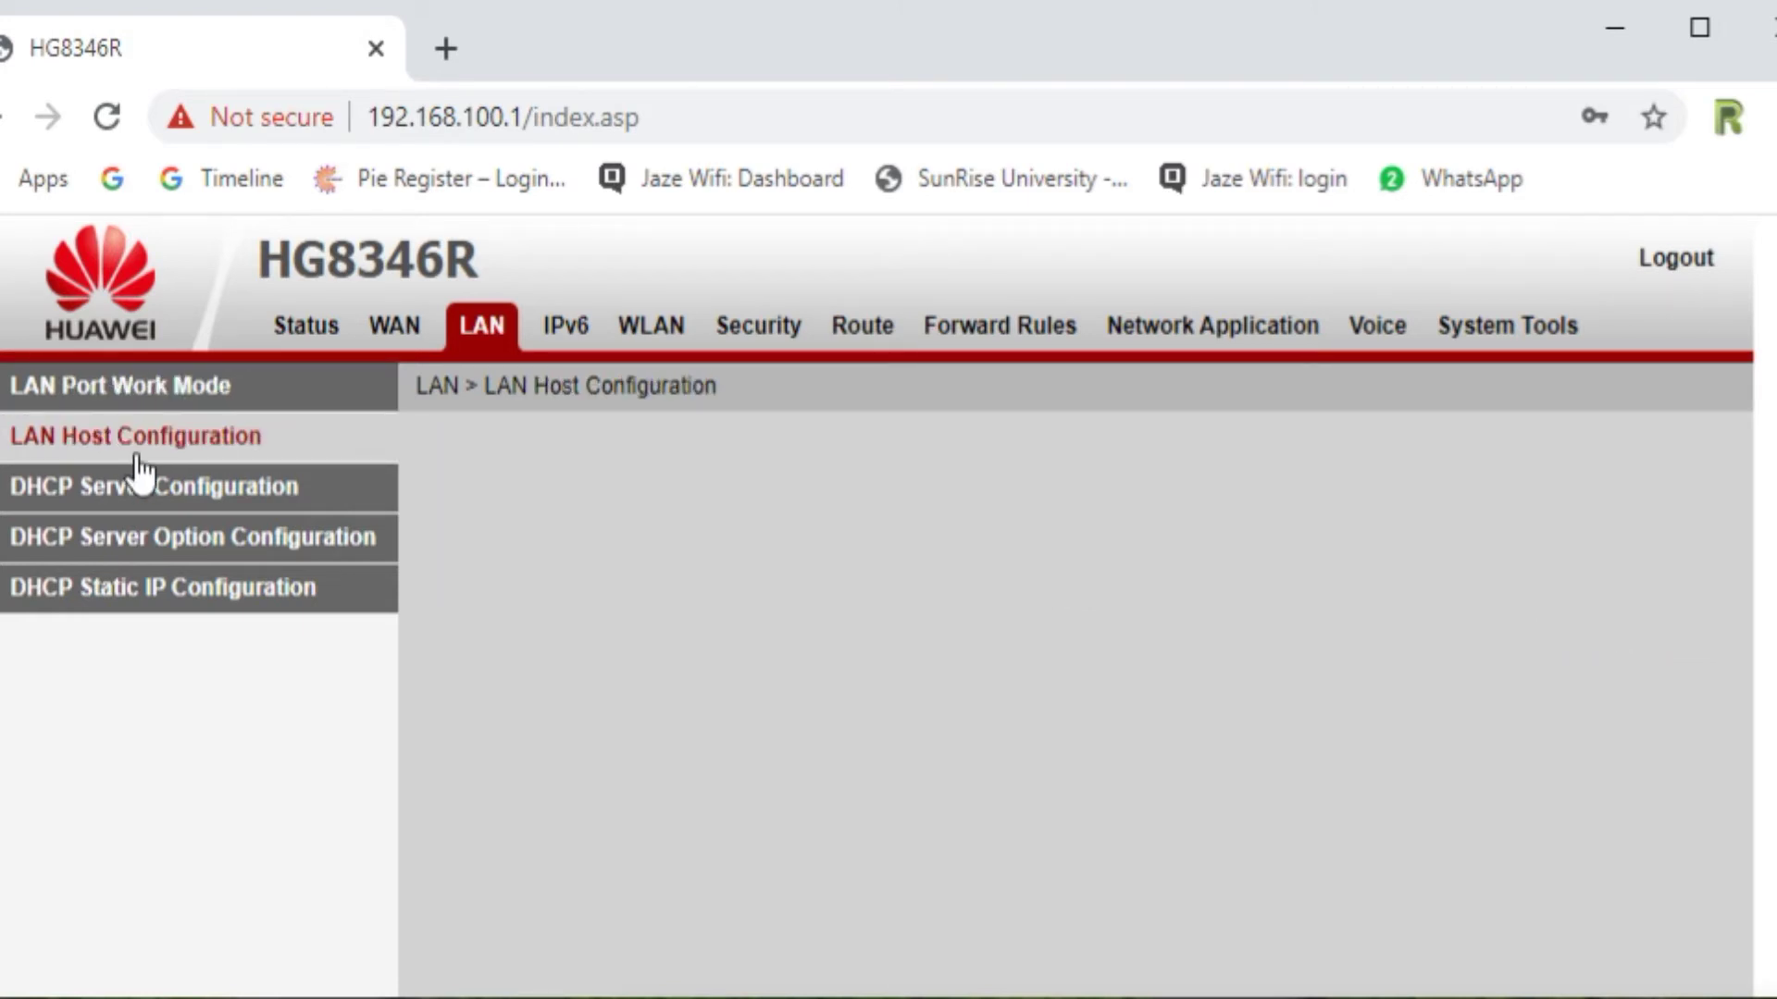
{"action": "left_click", "coordinate": [208, 504]}
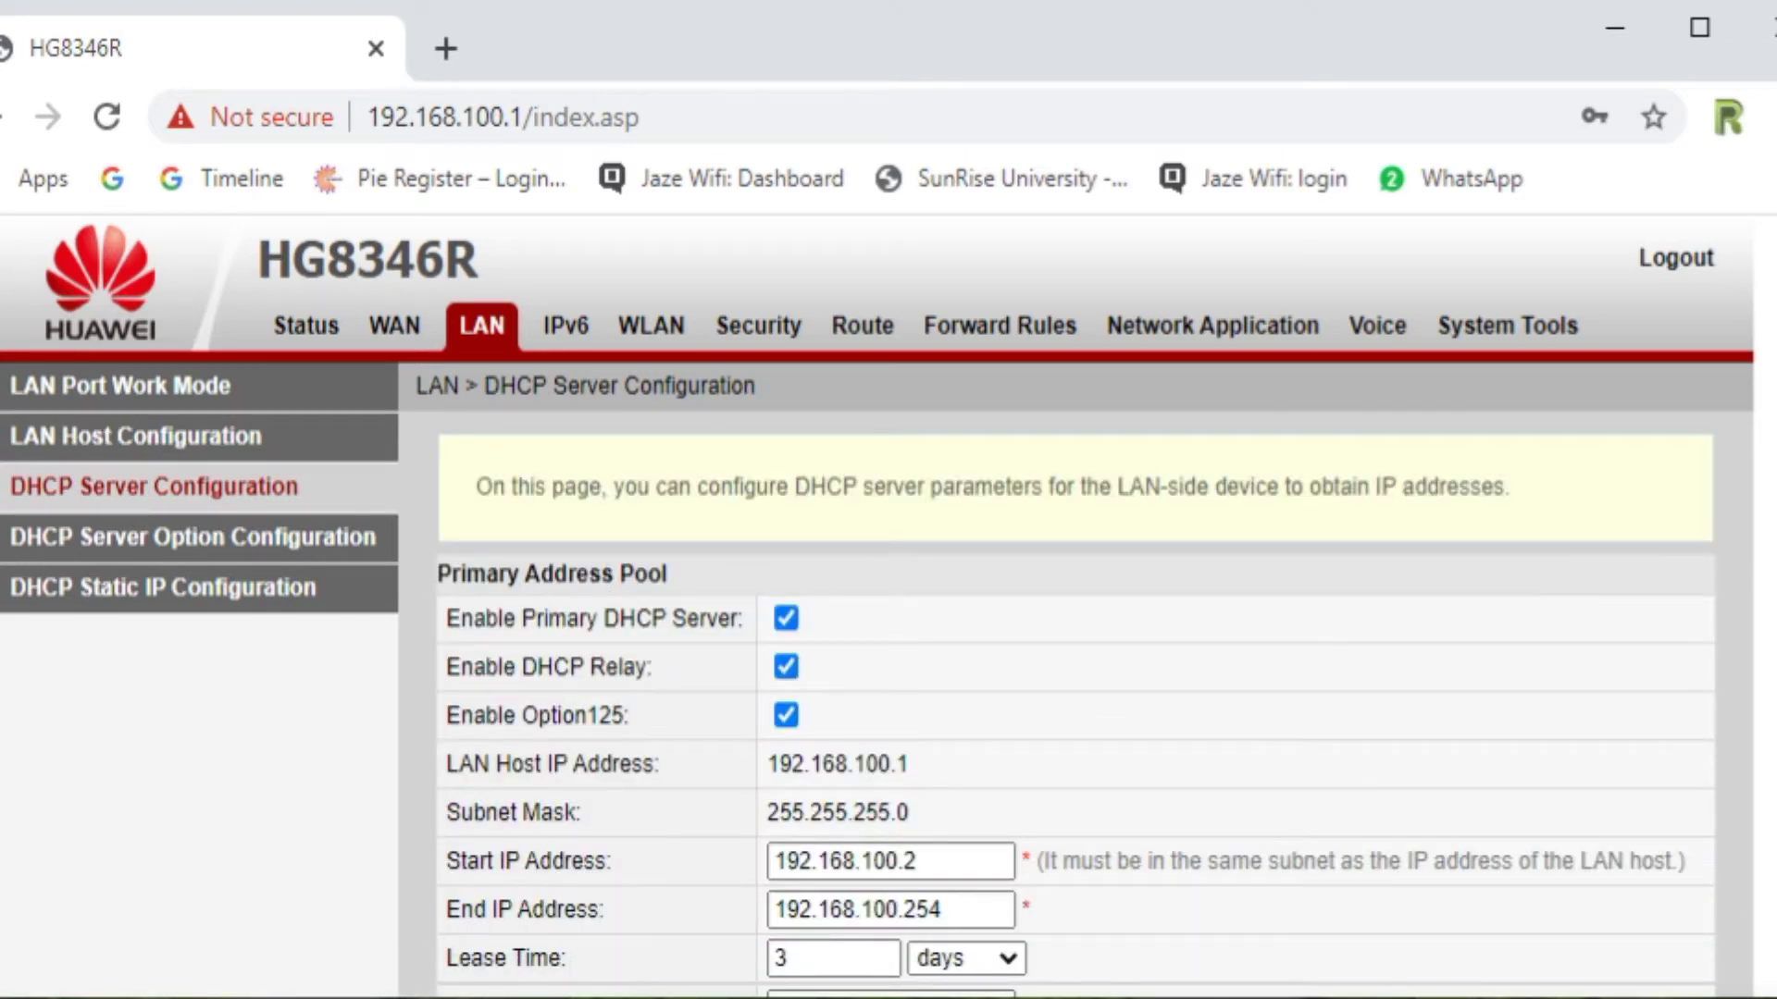
{"action": "scroll", "coordinate": [1004, 546], "scroll_direction": "down", "scroll_amount": 3}
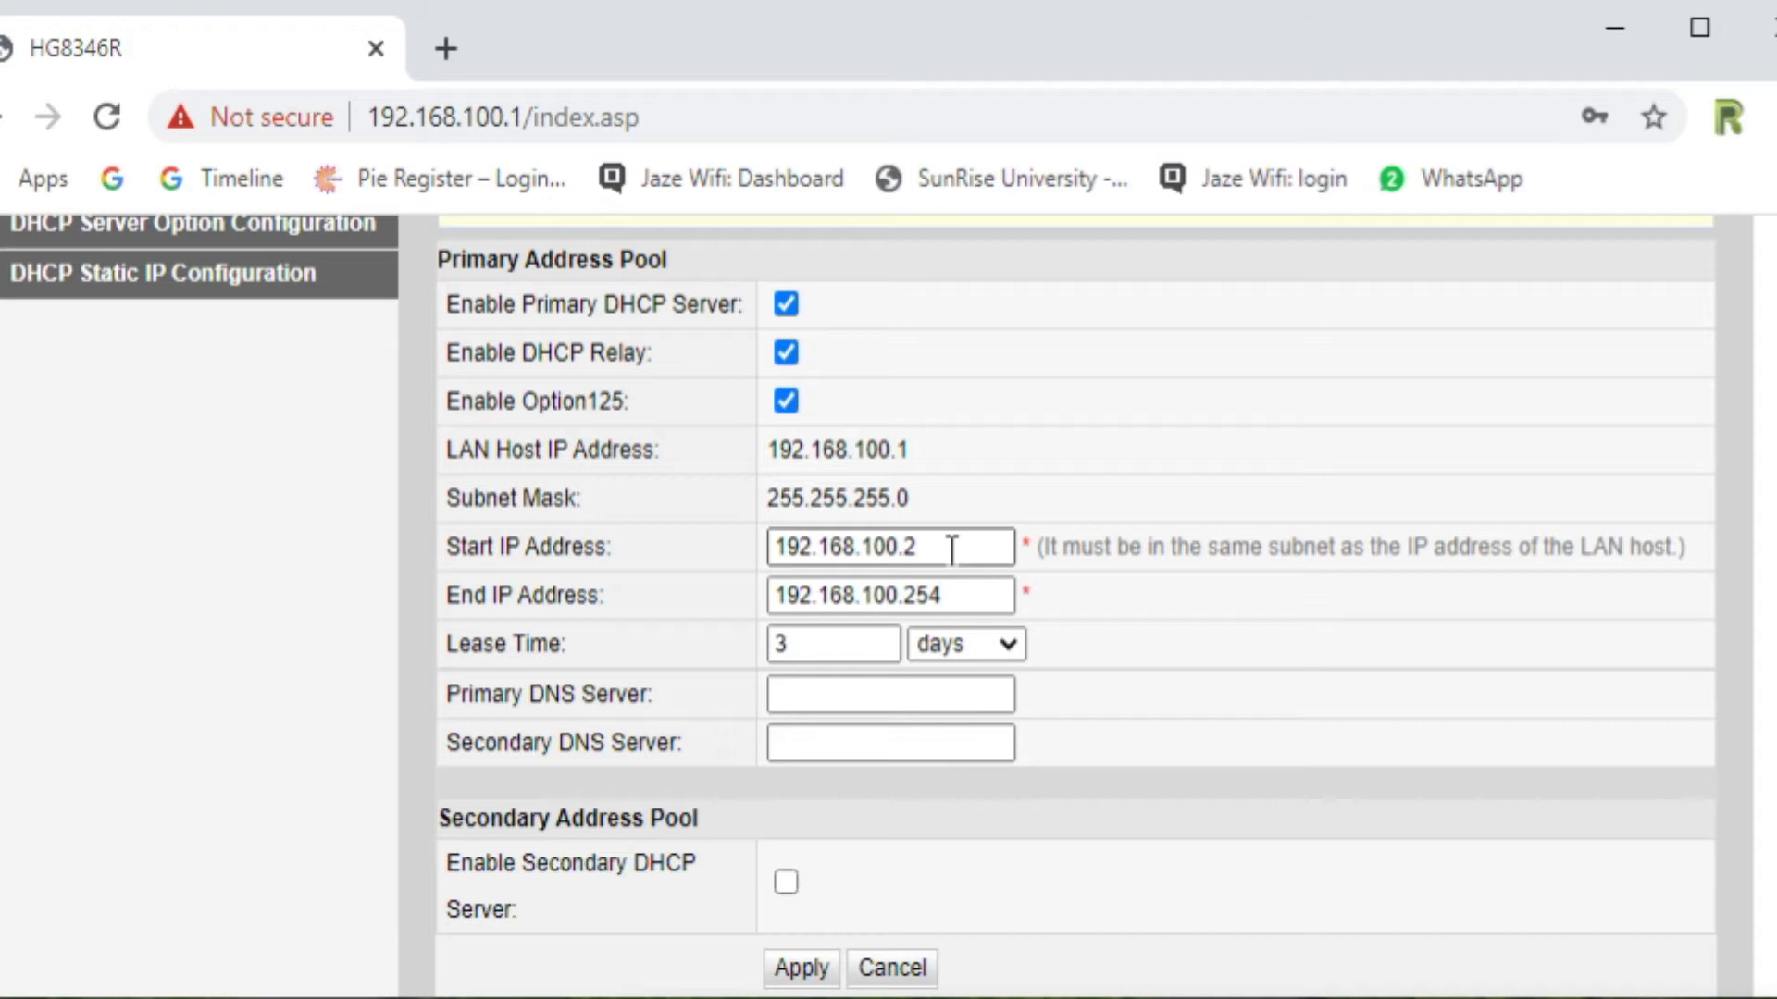
Set the DHCP pool to 192.168.100.100–192.168.100.200 and apply.
{"action": "left_click", "coordinate": [952, 549]}
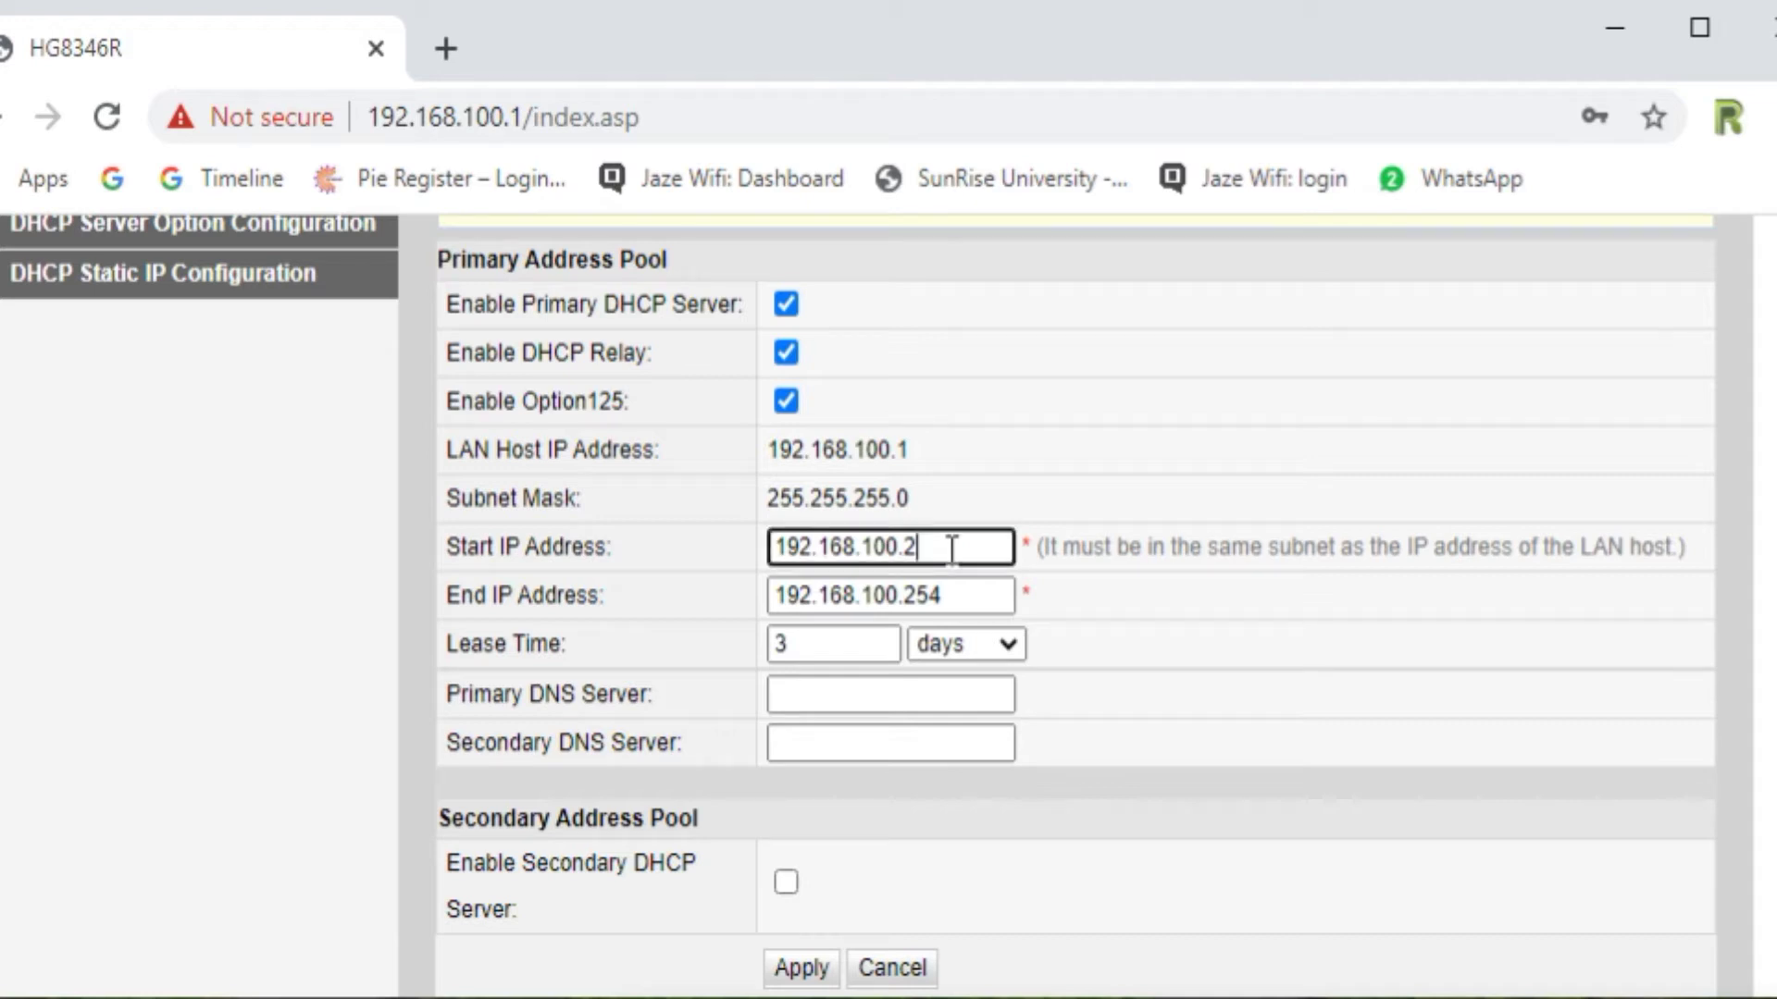
{"action": "key", "text": "BackSpace"}
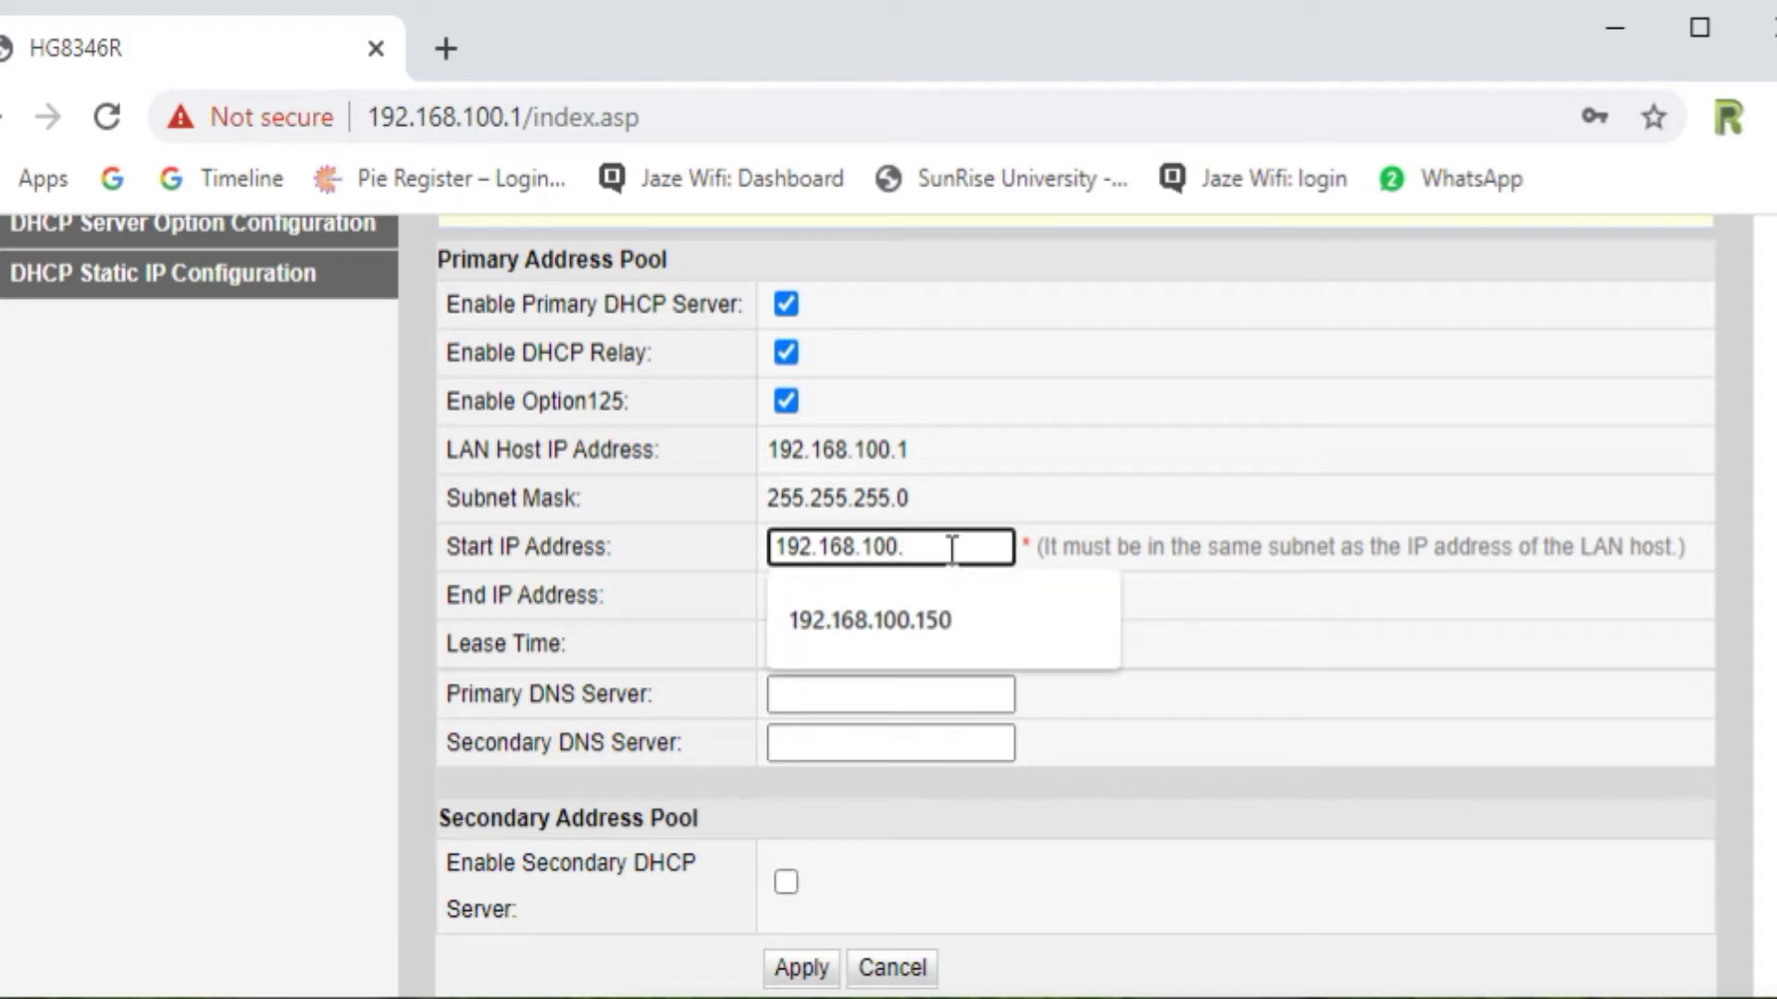
{"action": "type", "text": "100"}
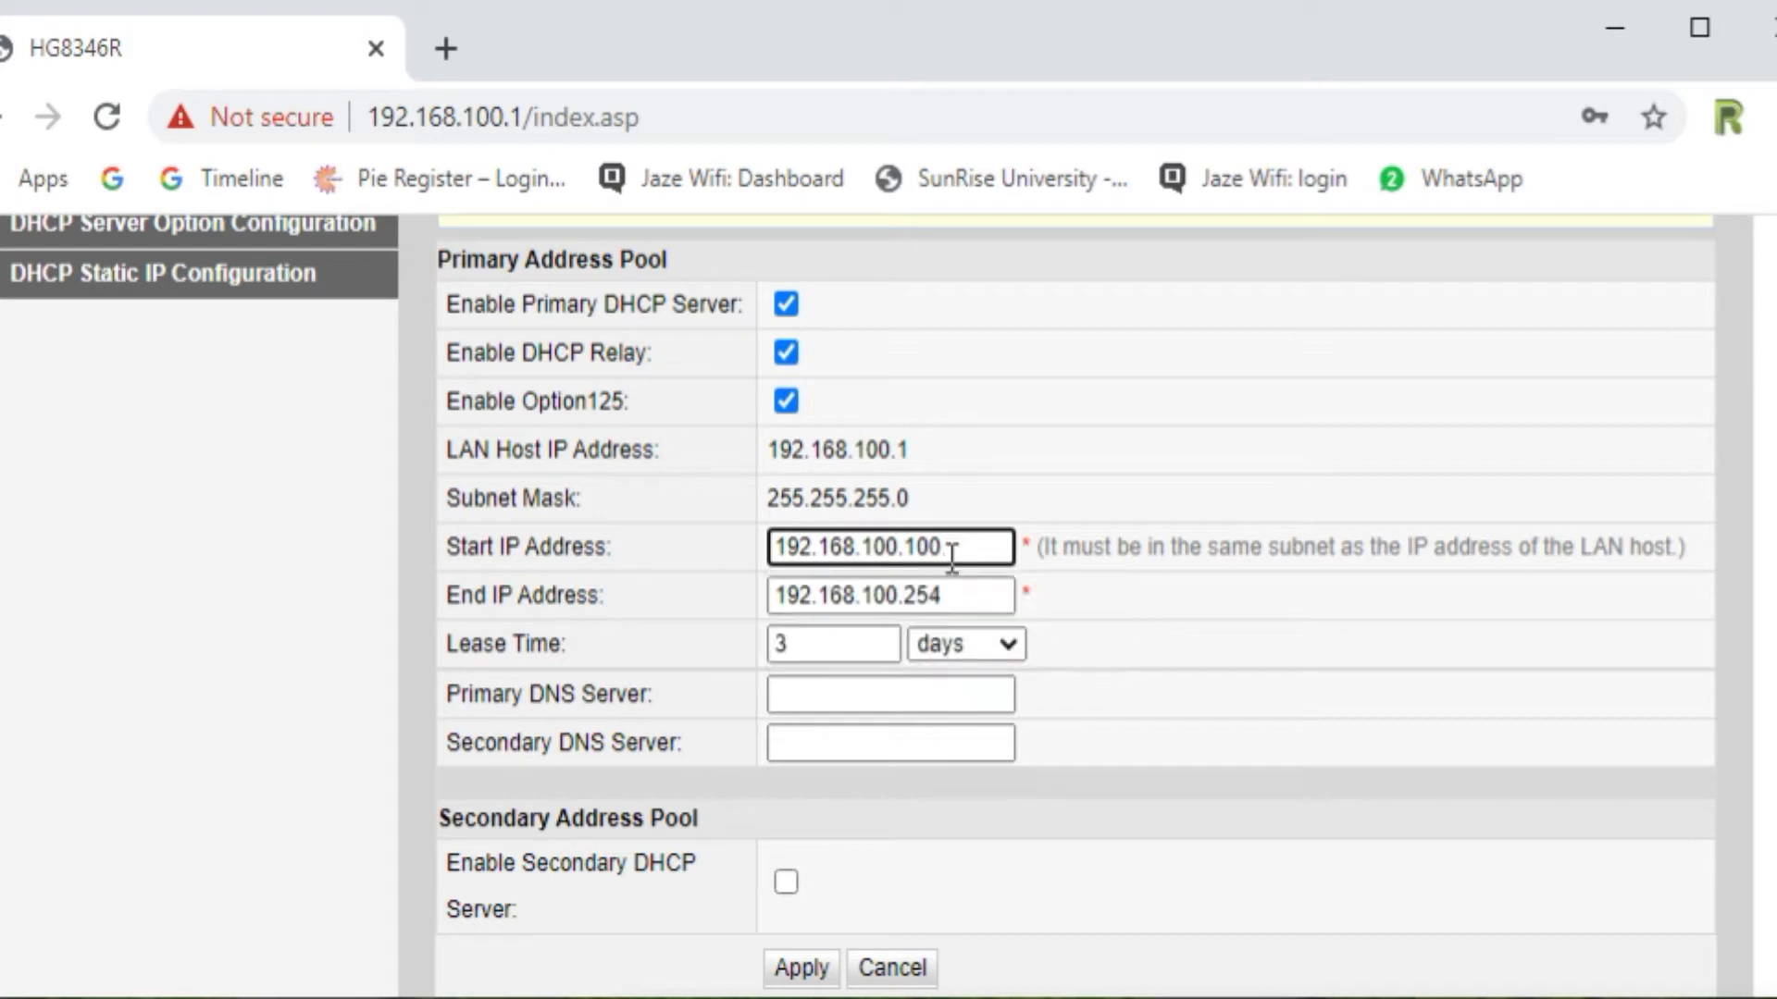
{"action": "left_click", "coordinate": [953, 589]}
{"action": "key", "text": "BackSpace"}
{"action": "key", "text": "BackSpace"}
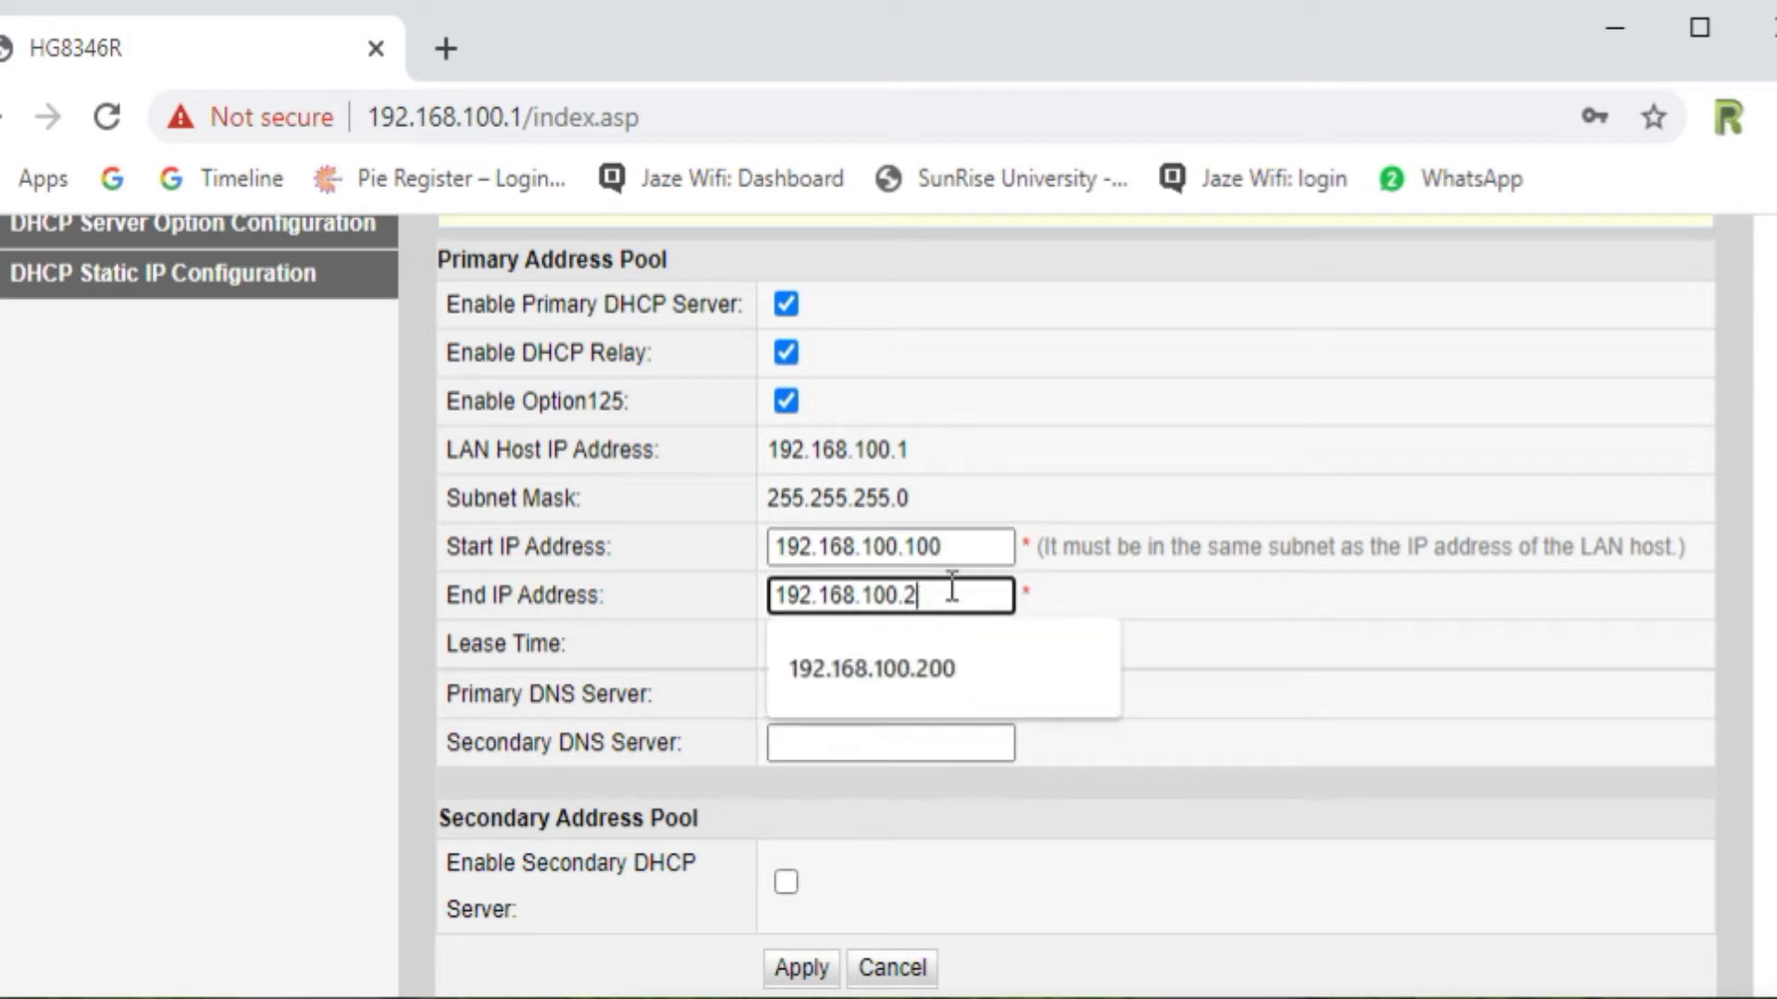
{"action": "type", "text": "00"}
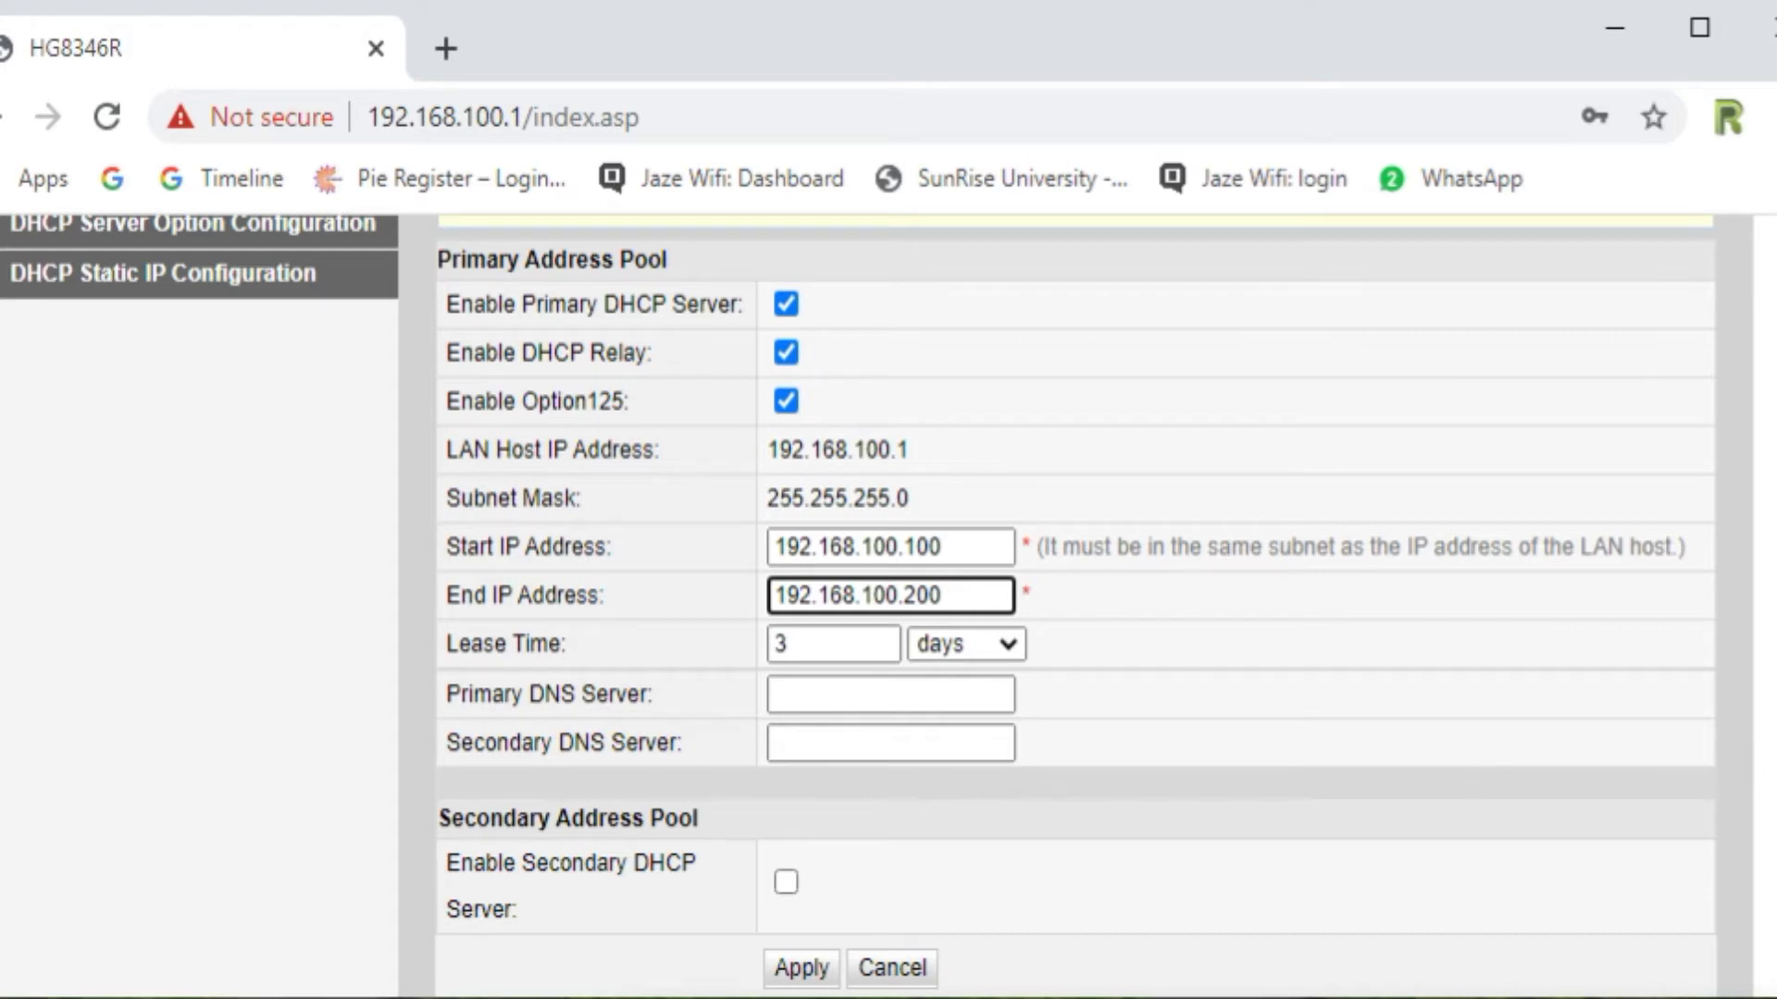
{"action": "scroll", "coordinate": [924, 765], "scroll_direction": "down", "scroll_amount": 3}
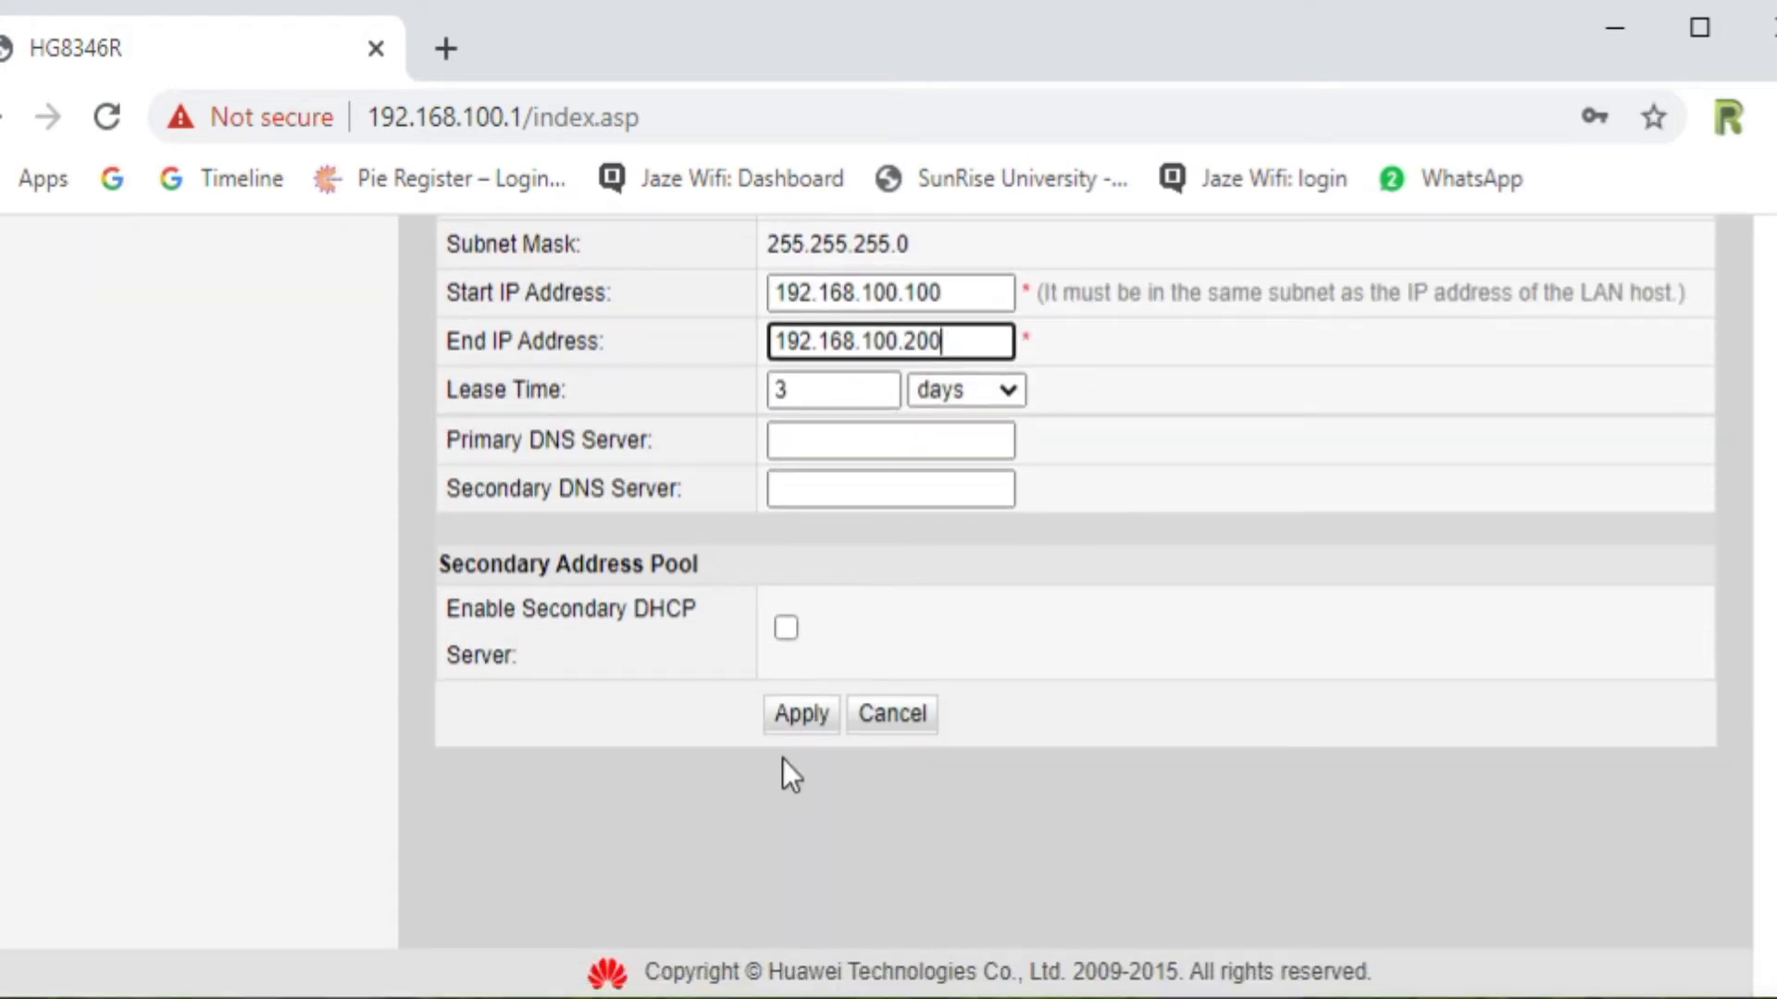
{"action": "left_click", "coordinate": [813, 715]}
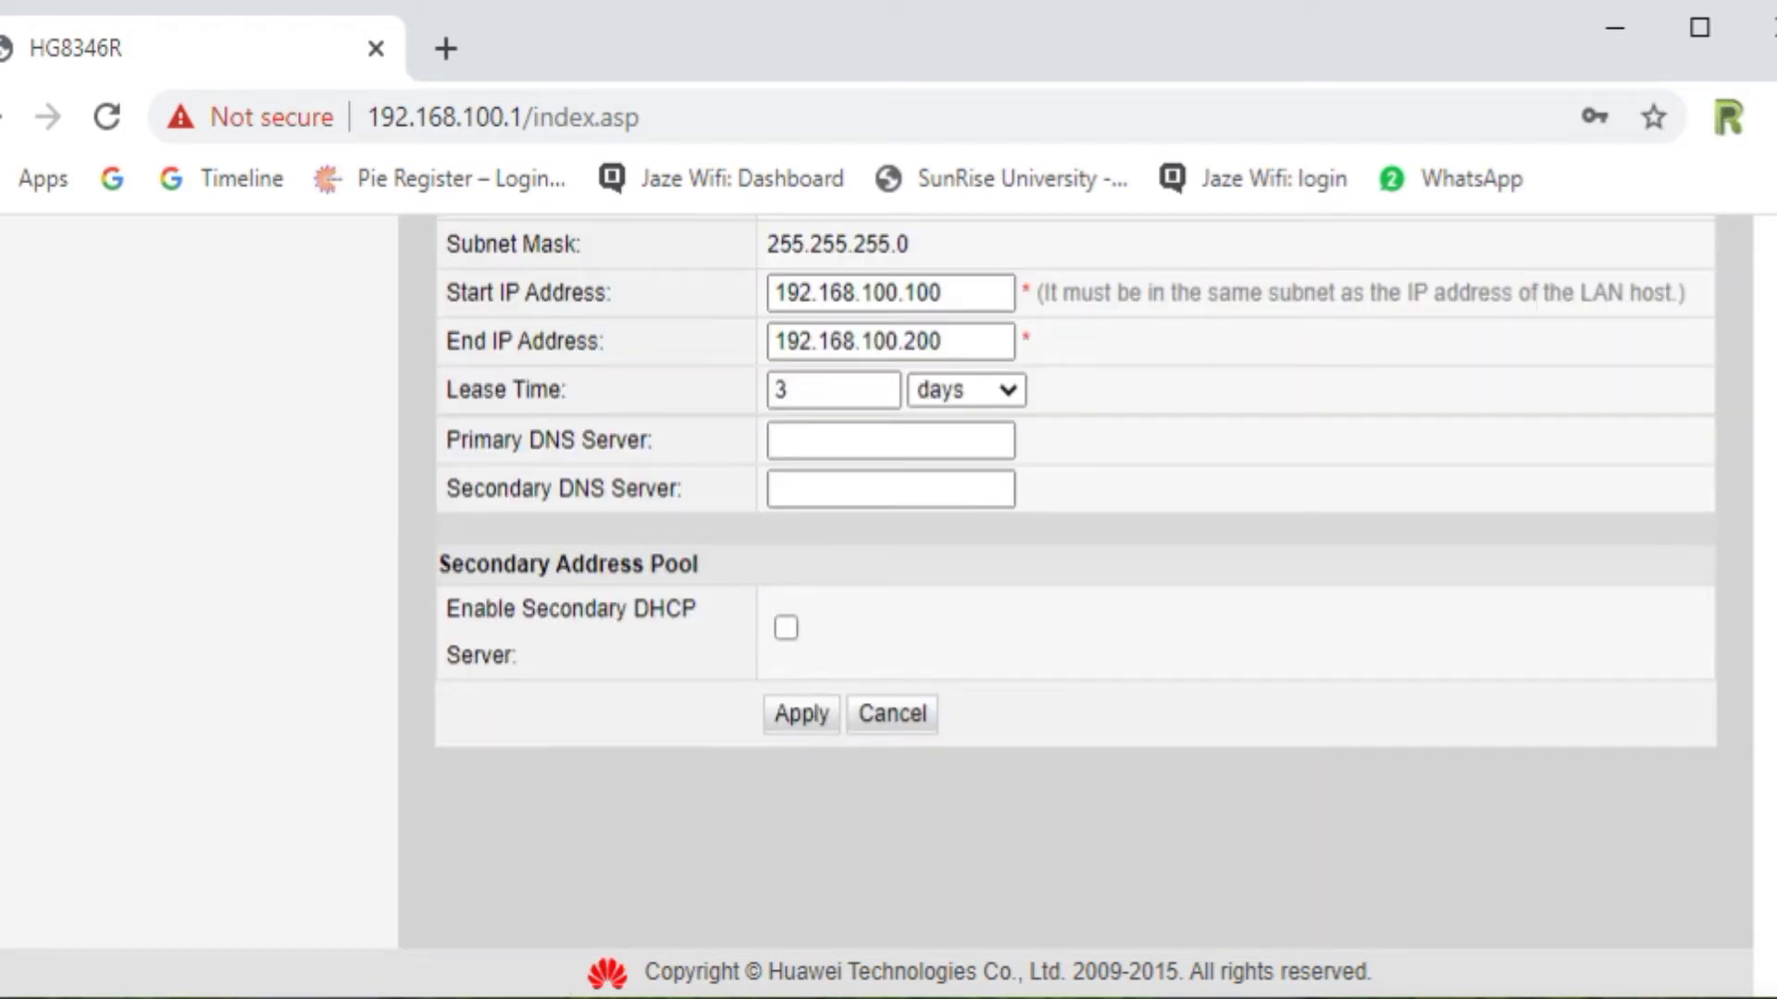
{"action": "scroll", "coordinate": [878, 602], "scroll_direction": "up", "scroll_amount": 6}
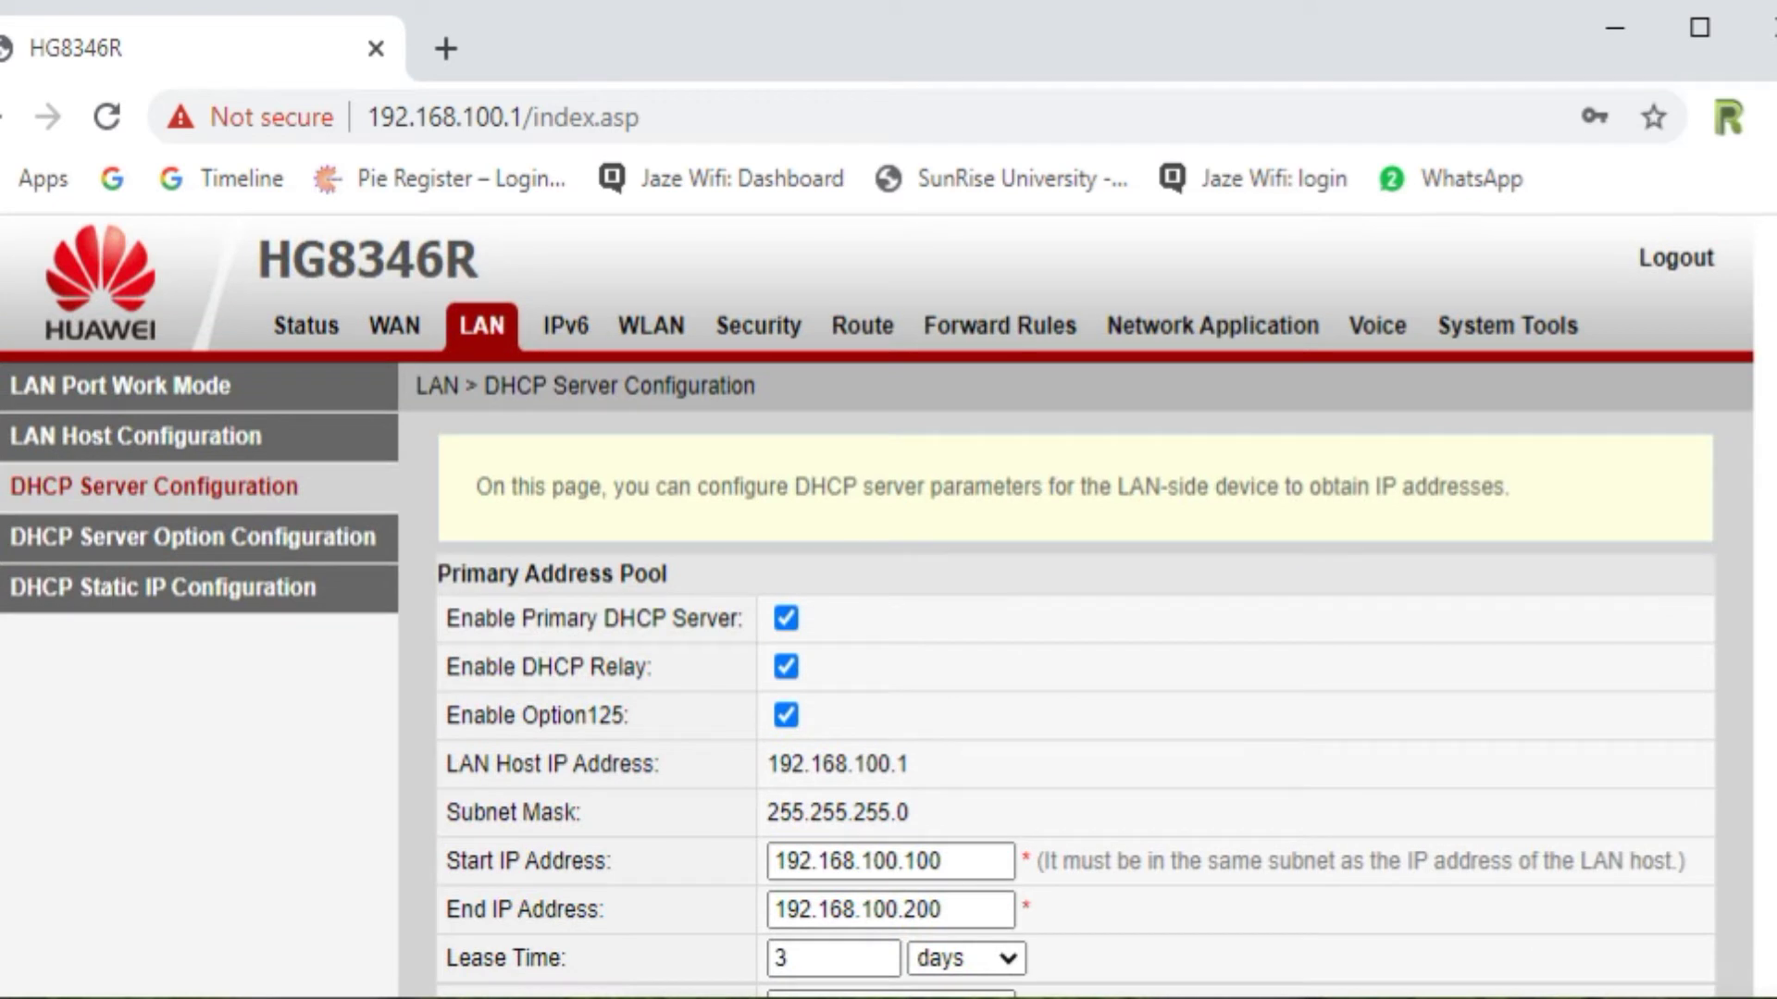
In Security > ONT Access Control, enable WAN-side FTP, HTTP, Telnet and SSH, and apply.
{"action": "left_click", "coordinate": [740, 338]}
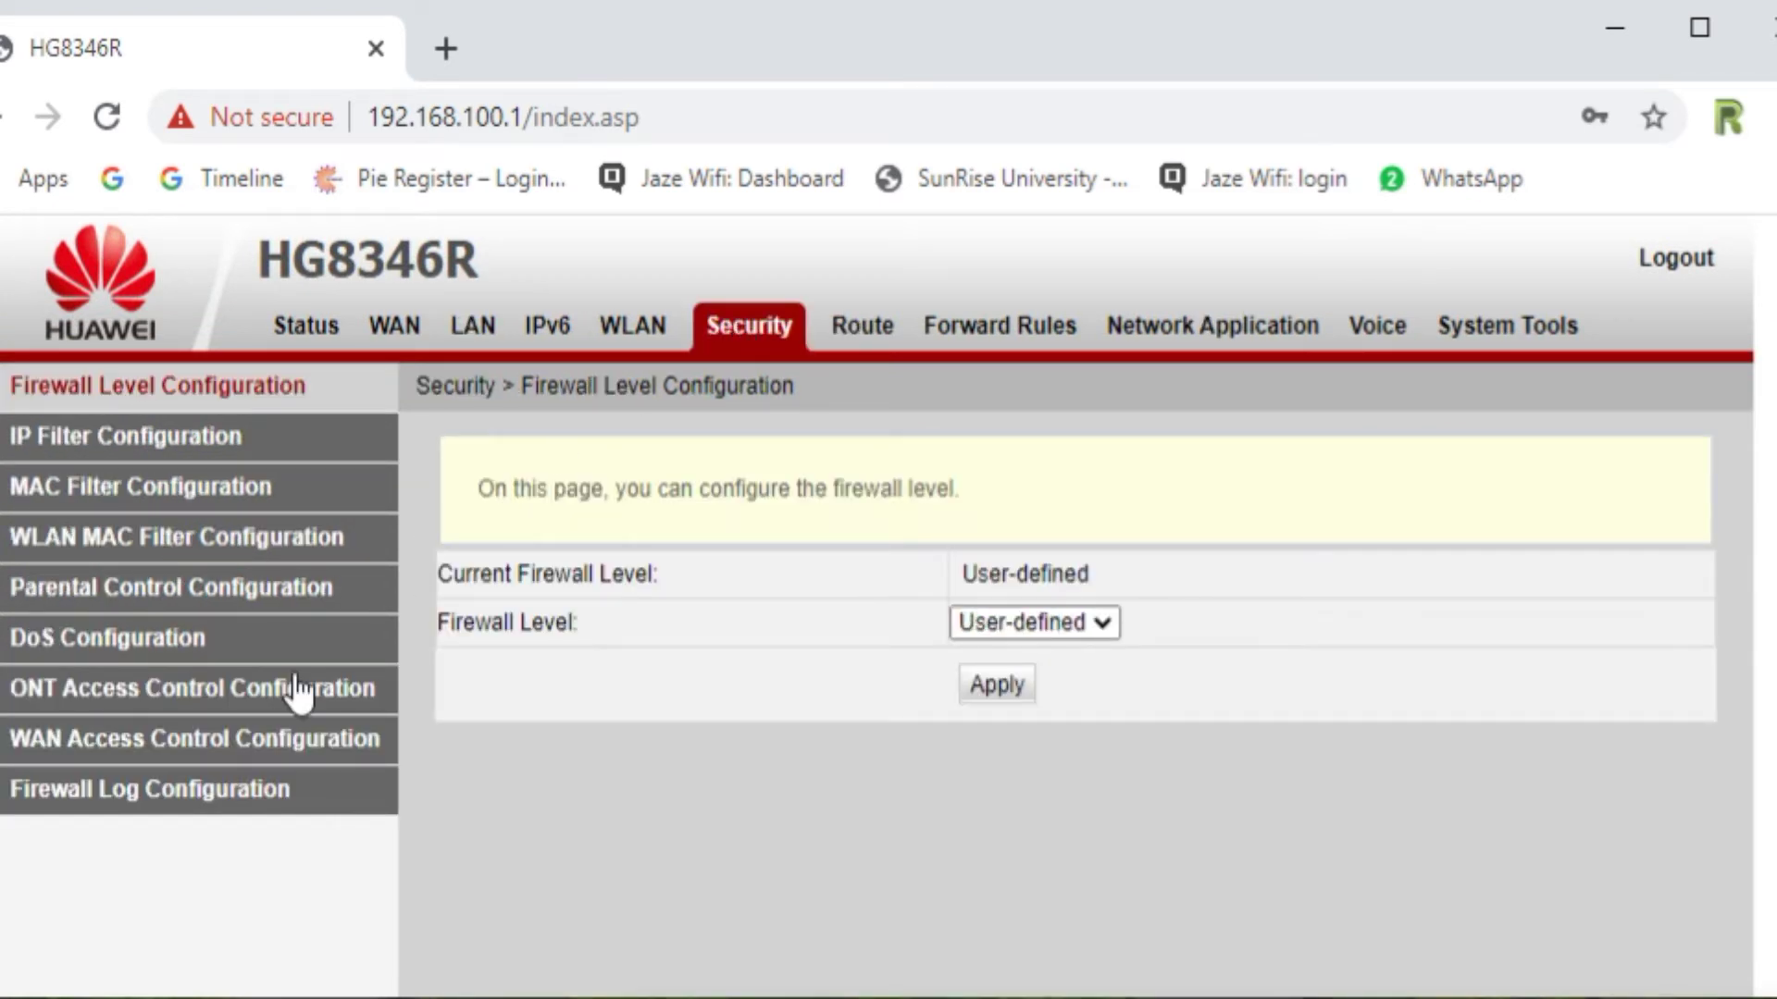
{"action": "left_click", "coordinate": [196, 698]}
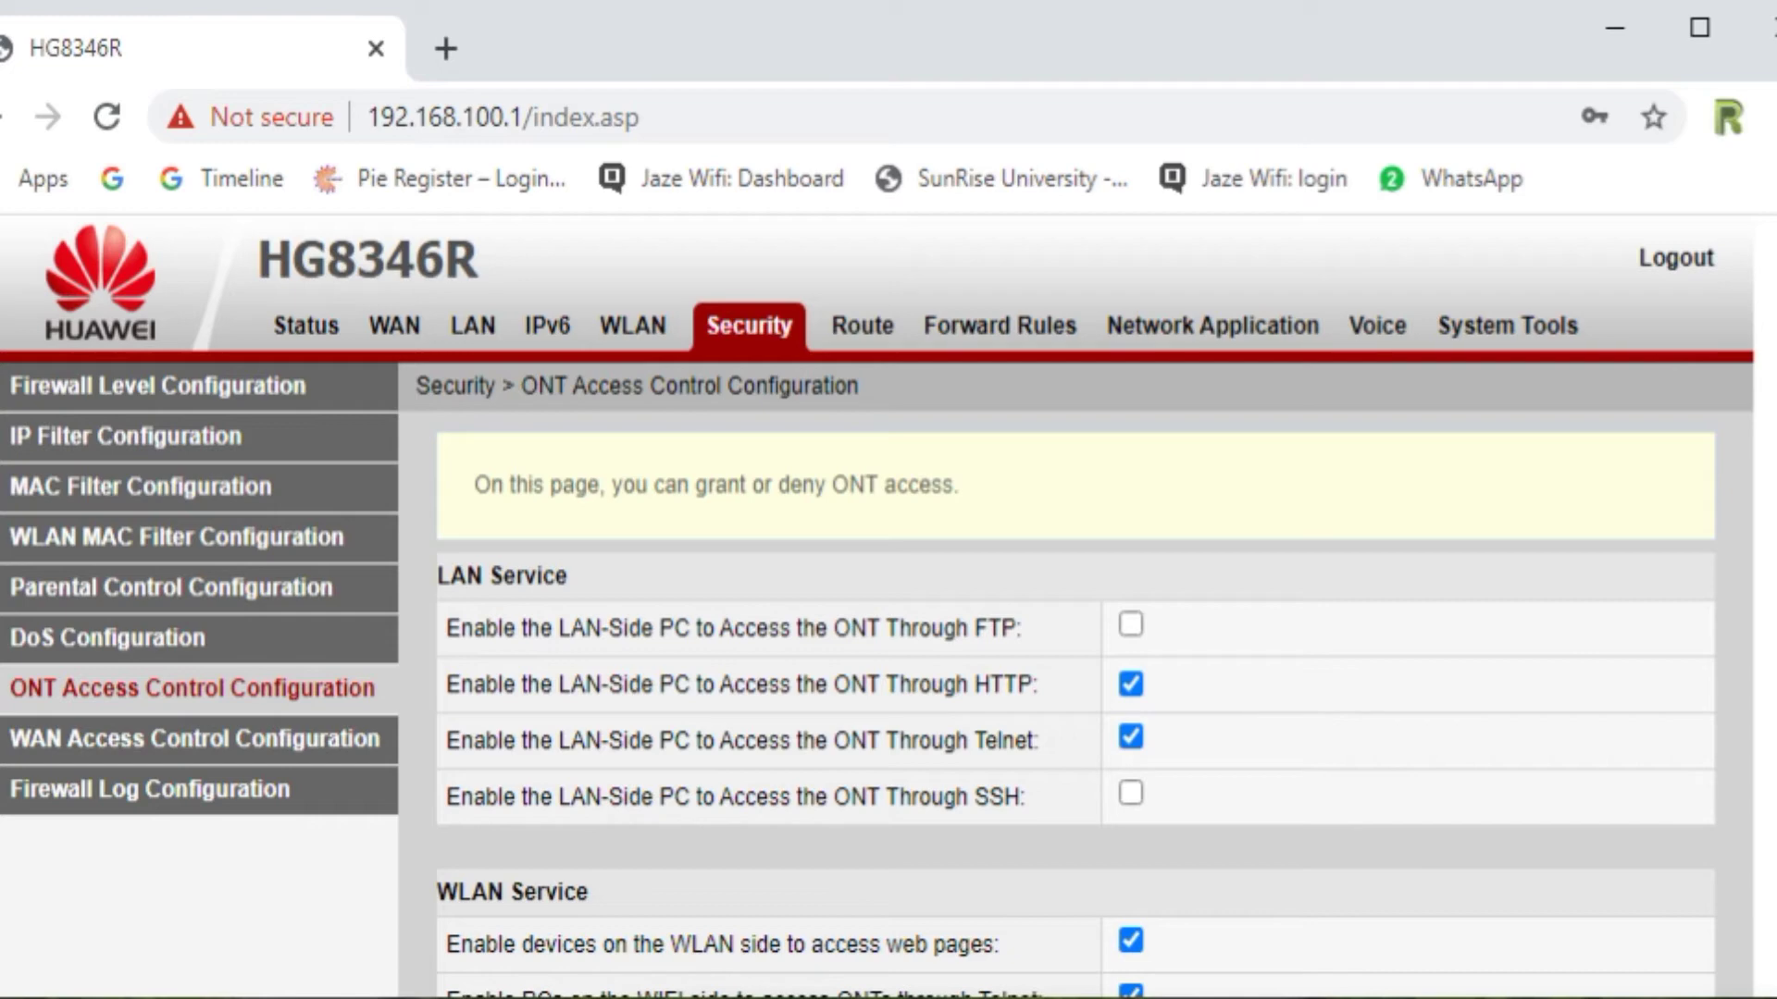
{"action": "scroll", "coordinate": [888, 601], "scroll_direction": "down", "scroll_amount": 4}
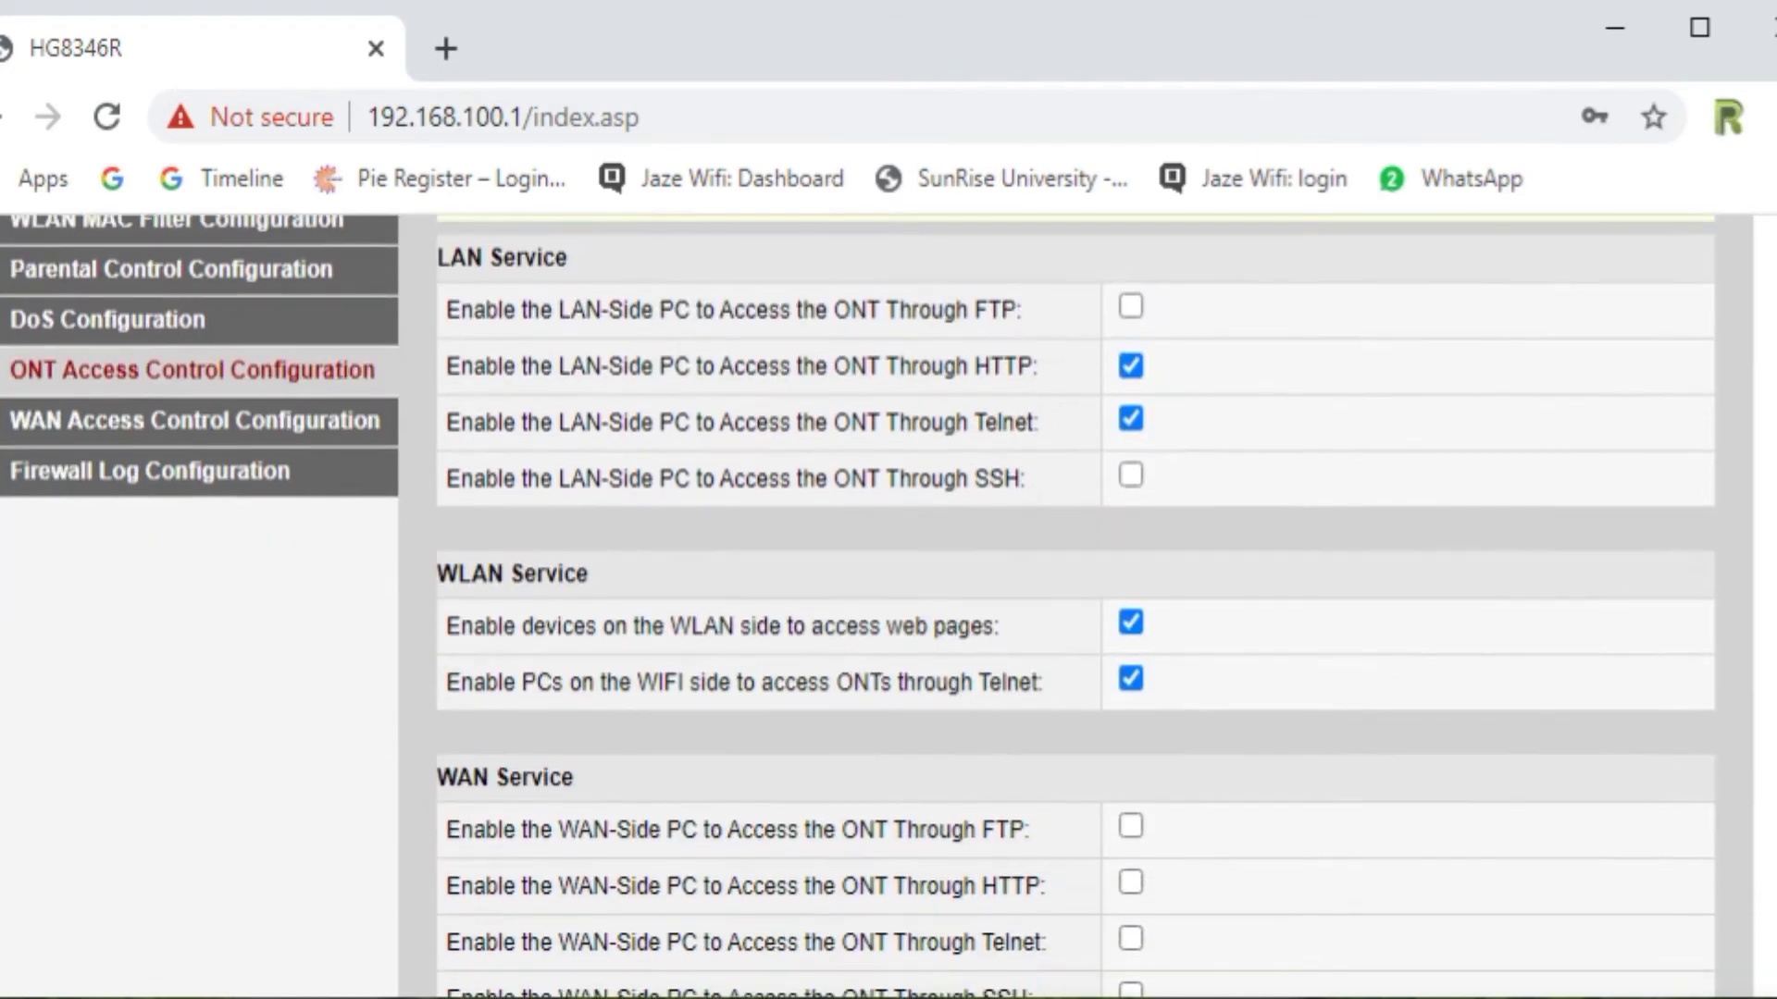
{"action": "scroll", "coordinate": [889, 601], "scroll_direction": "down", "scroll_amount": 3}
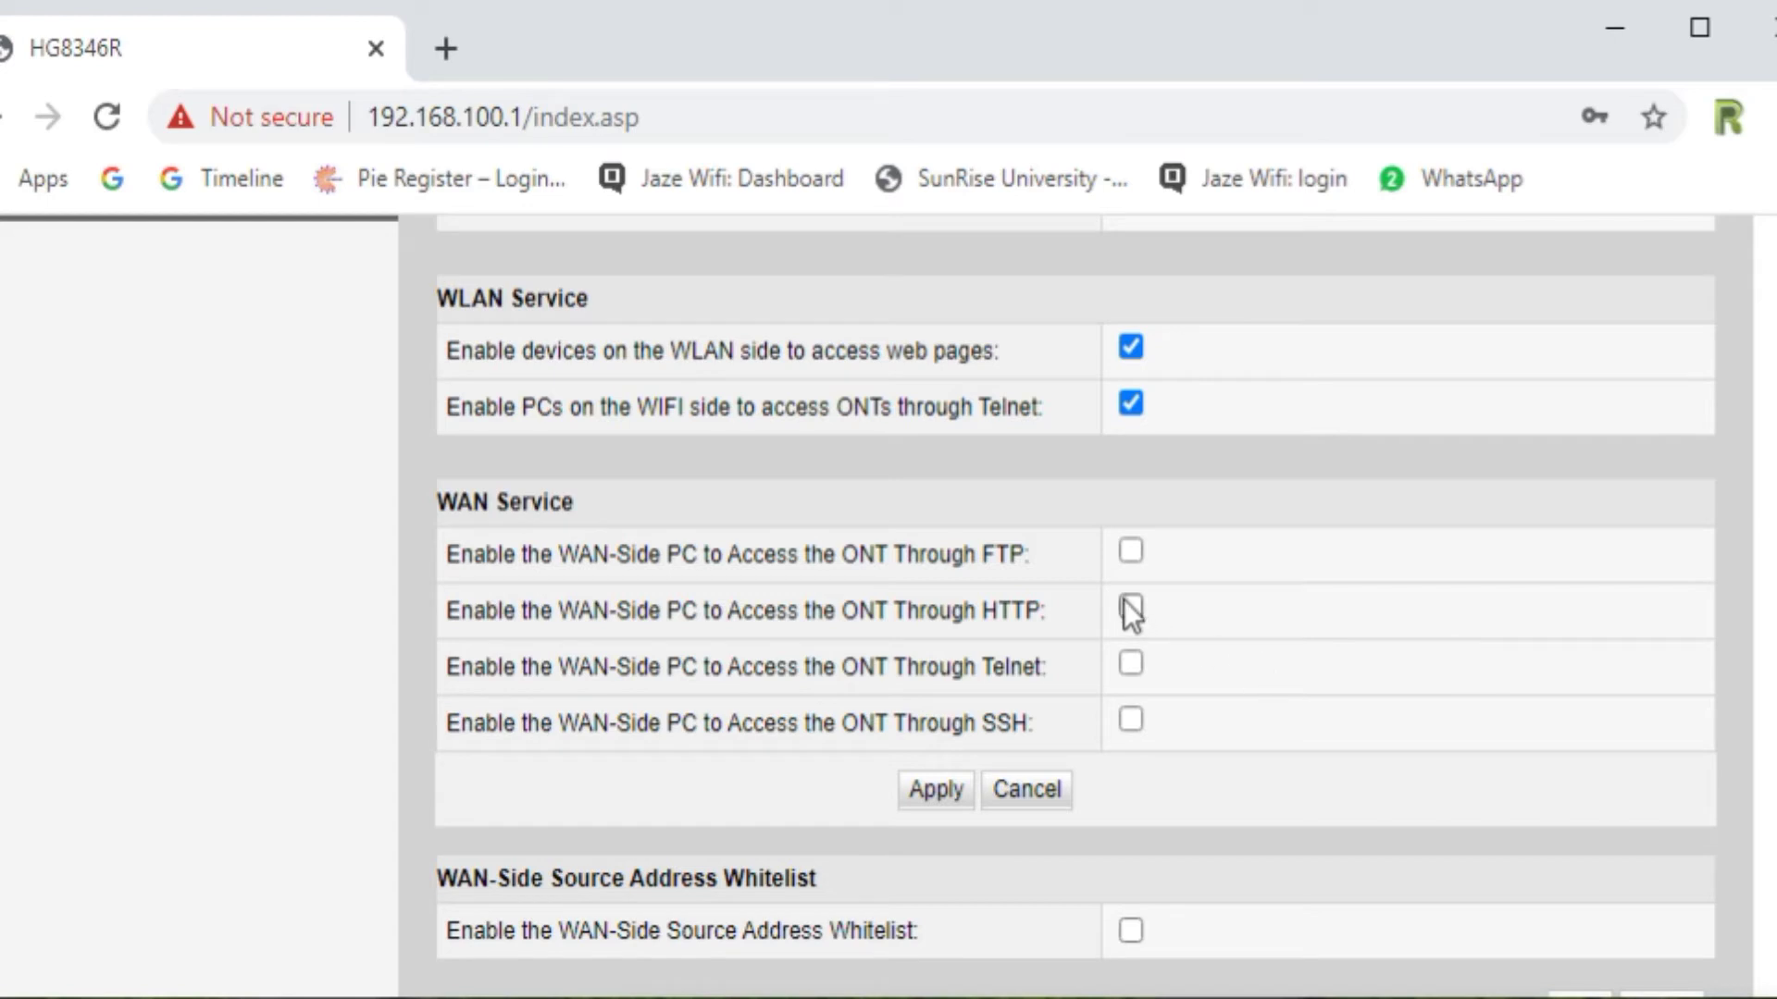
{"action": "left_click", "coordinate": [1130, 551]}
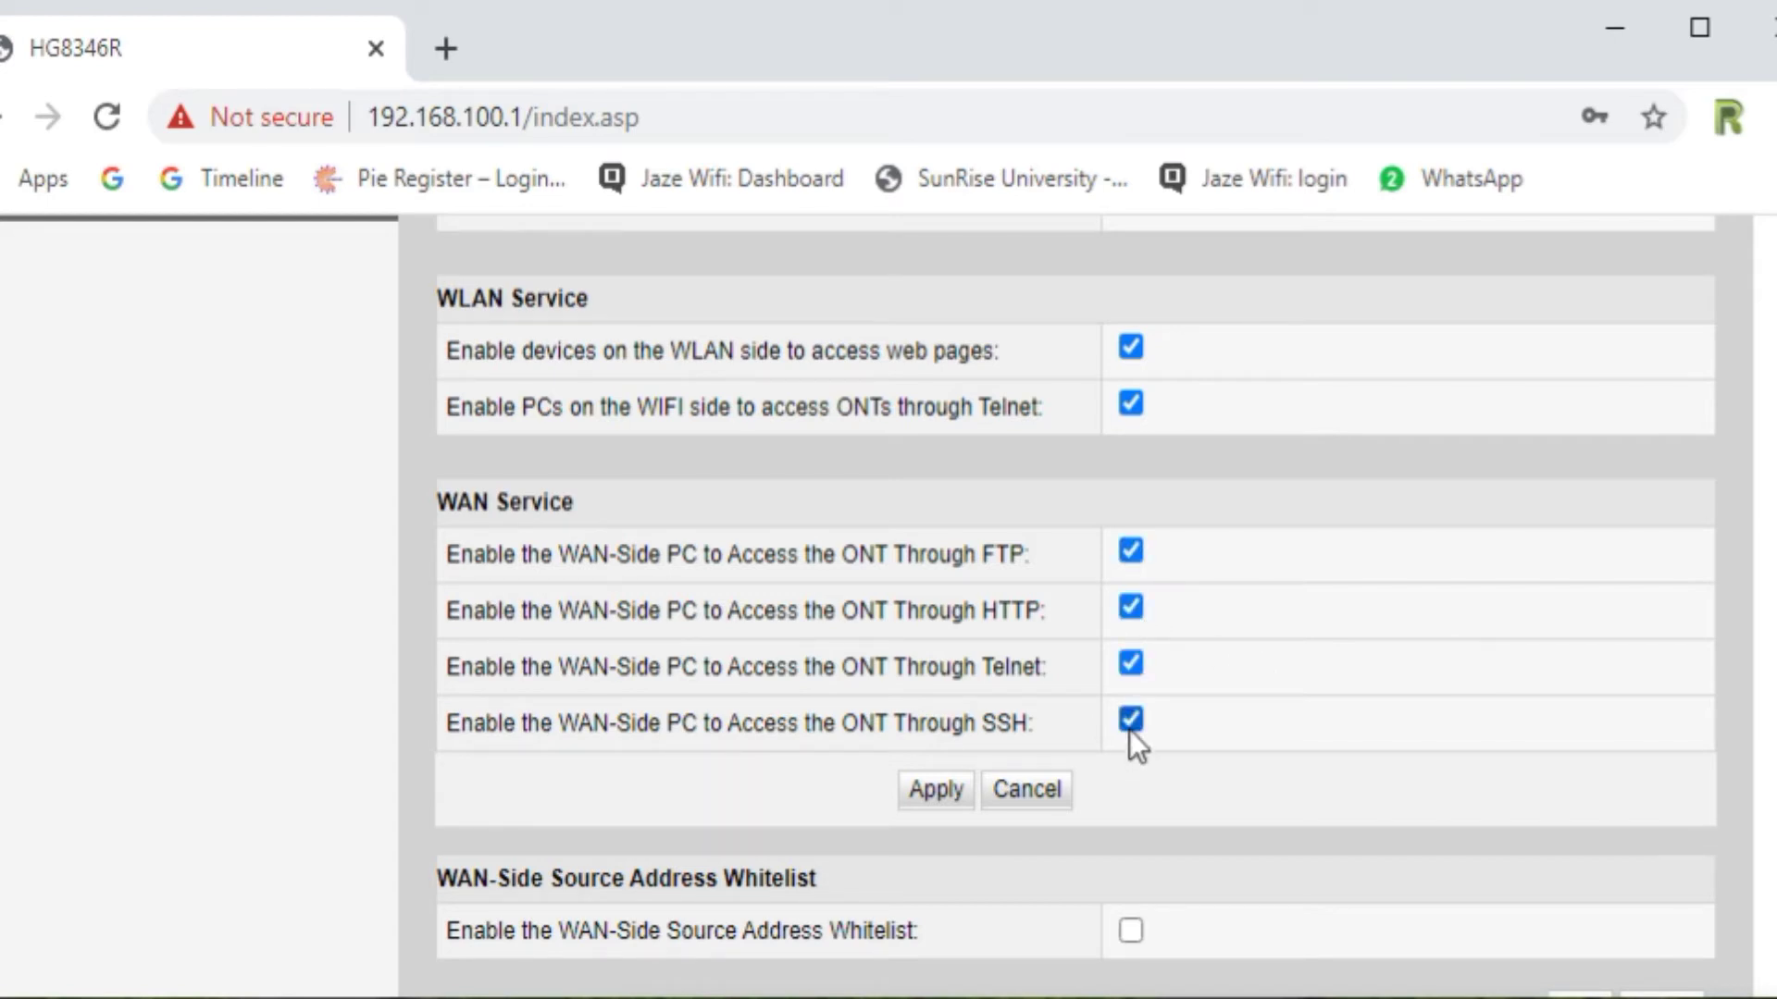
{"action": "left_click", "coordinate": [953, 786]}
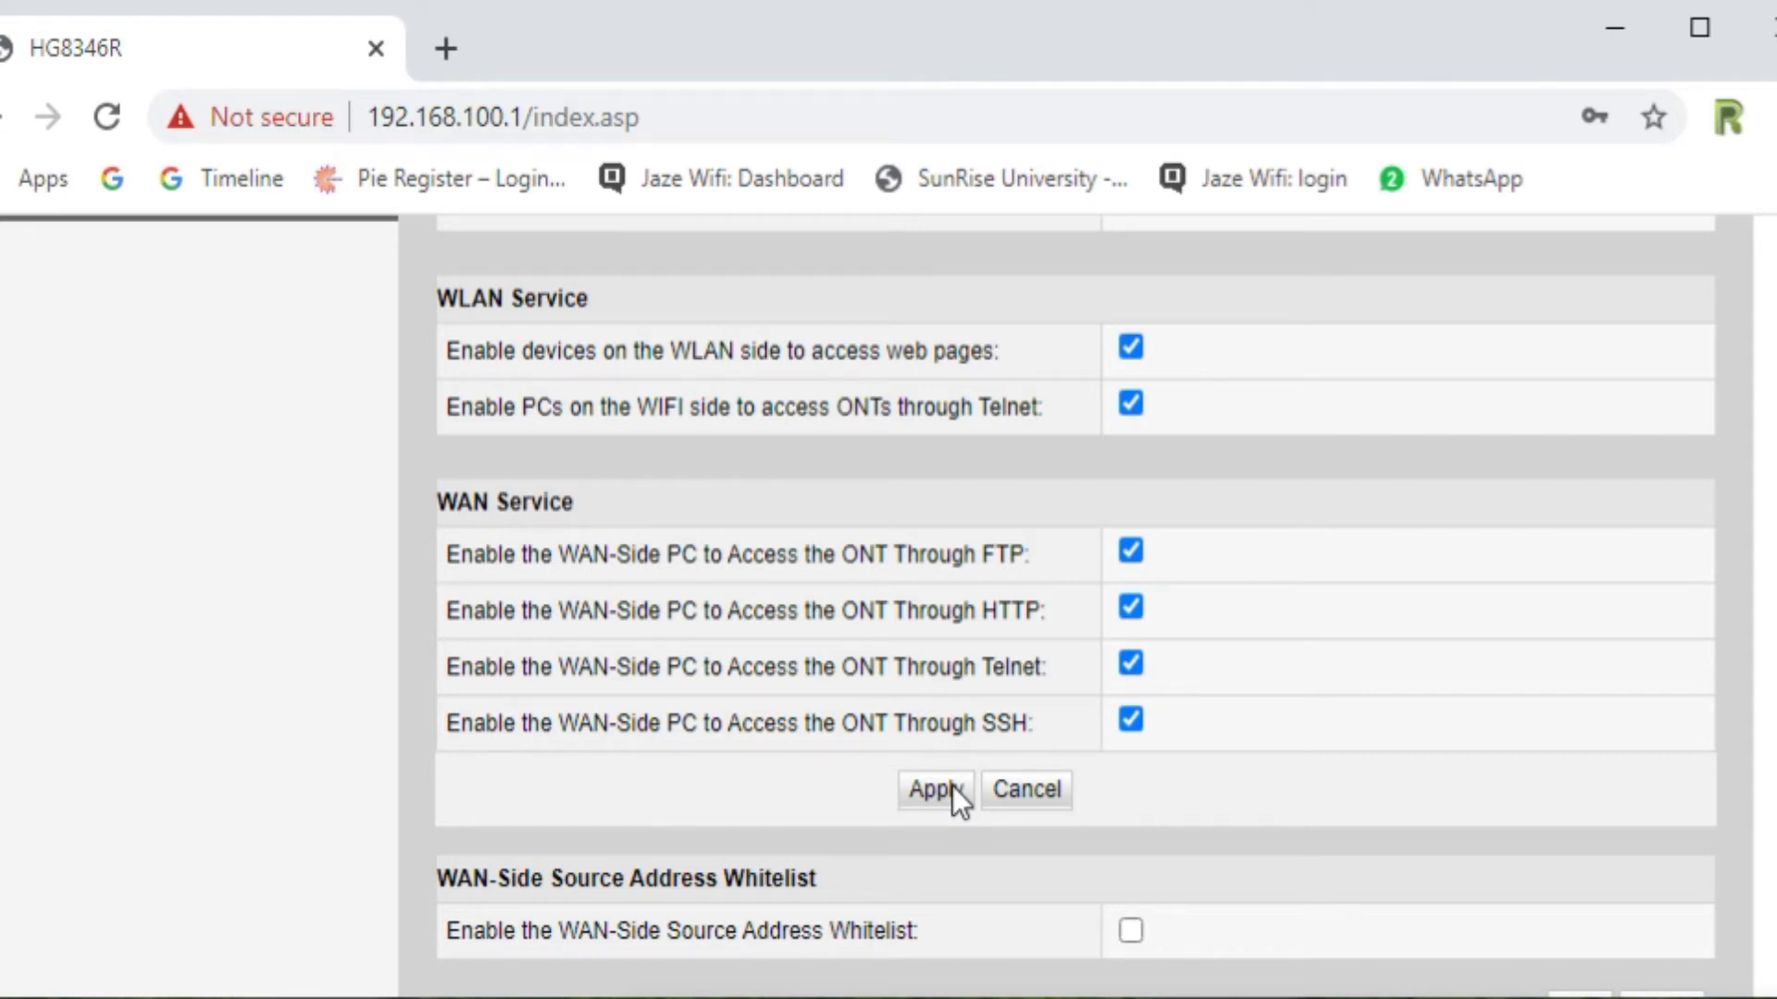
{"action": "scroll", "coordinate": [889, 606], "scroll_direction": "up", "scroll_amount": 6}
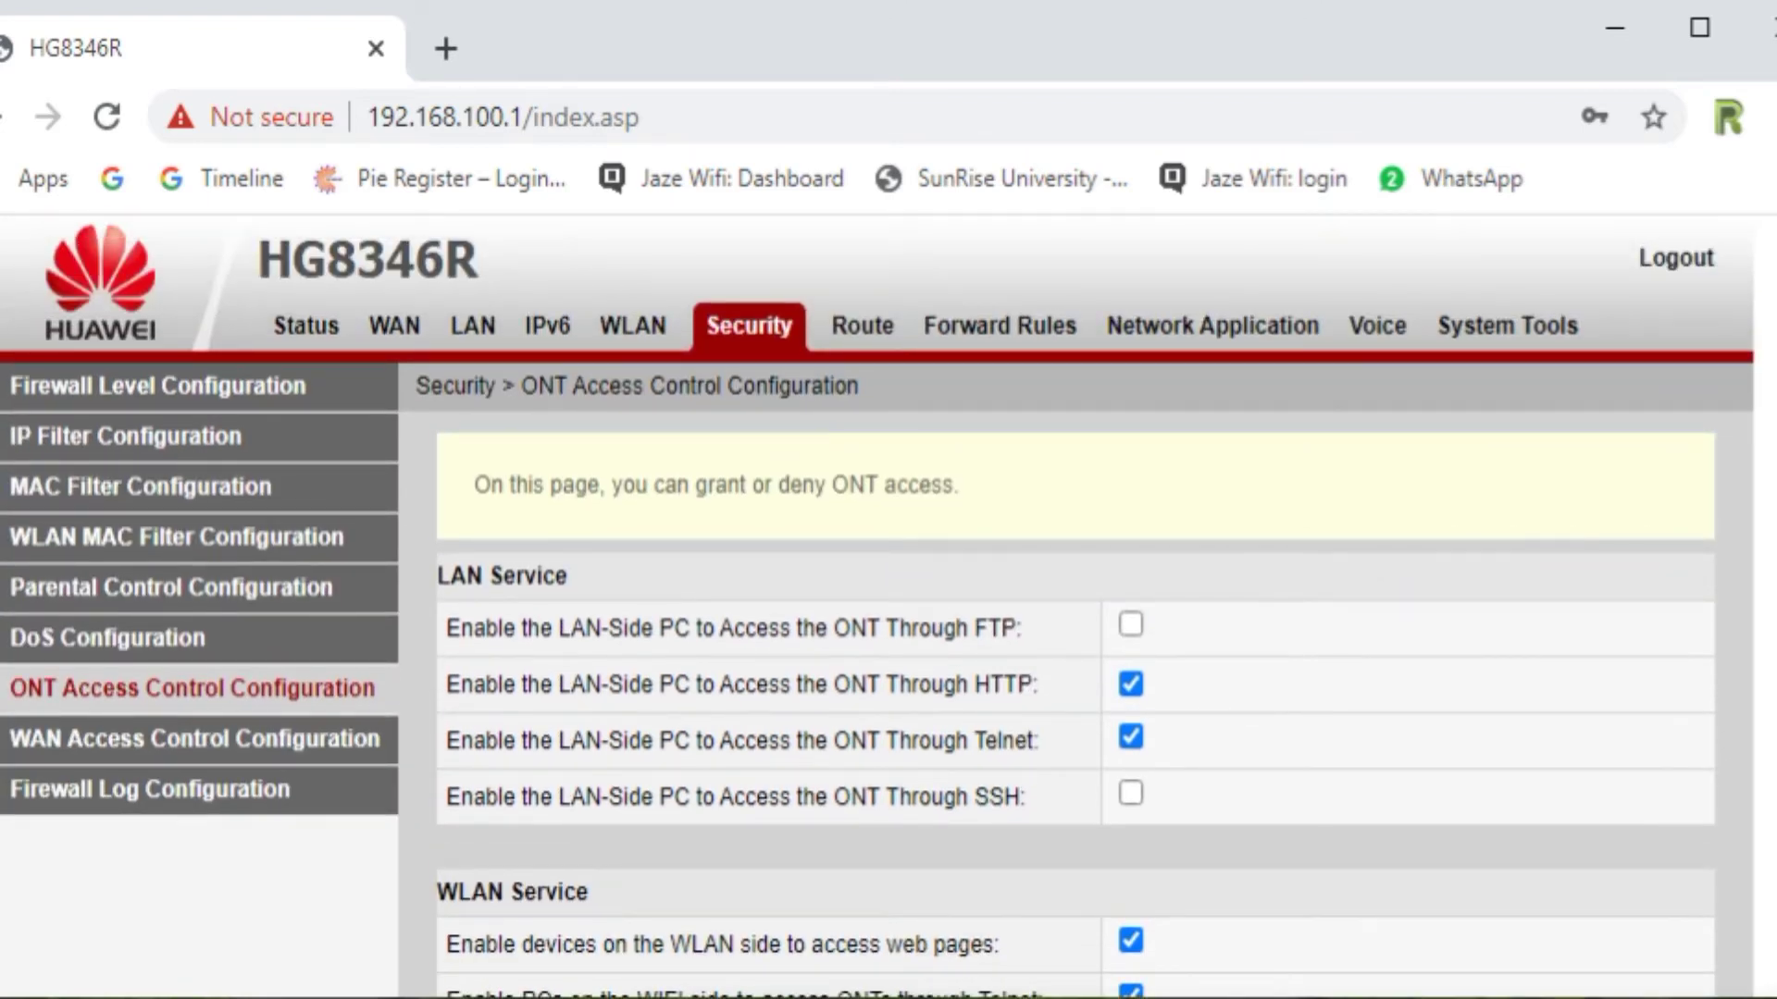
Go to System Tools > Time Setting.
{"action": "left_click", "coordinate": [1504, 335]}
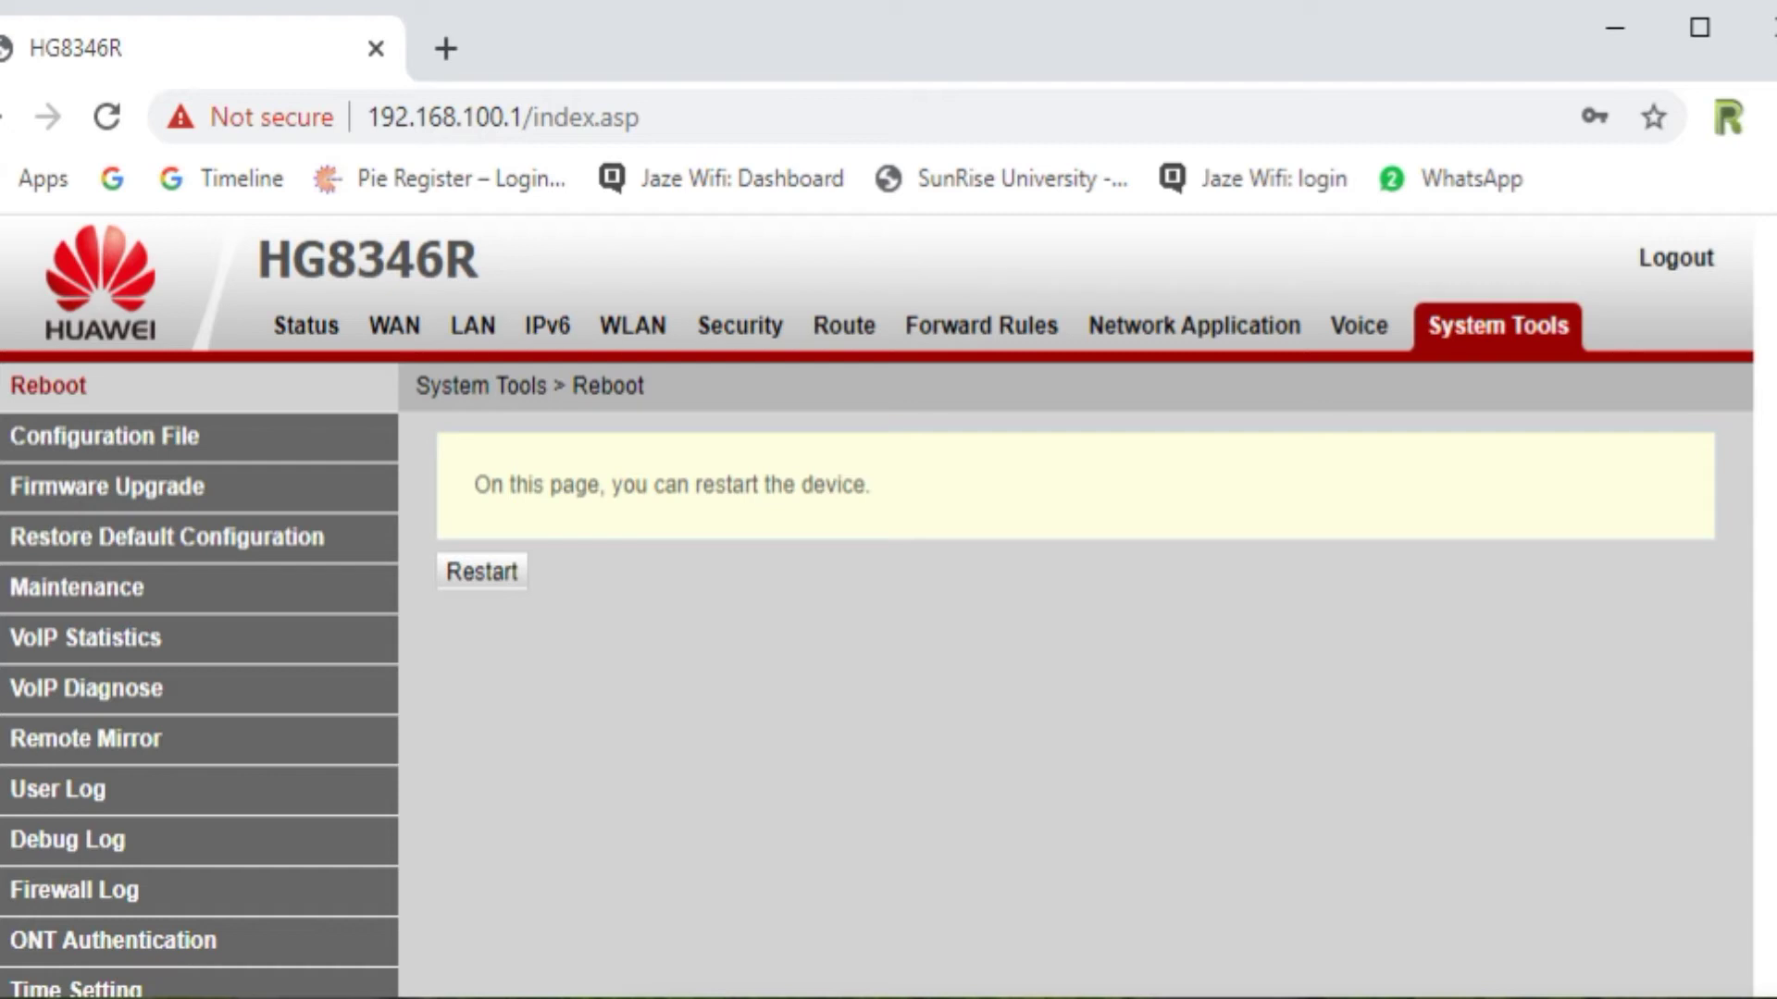
{"action": "scroll", "coordinate": [657, 706], "scroll_direction": "down", "scroll_amount": 3}
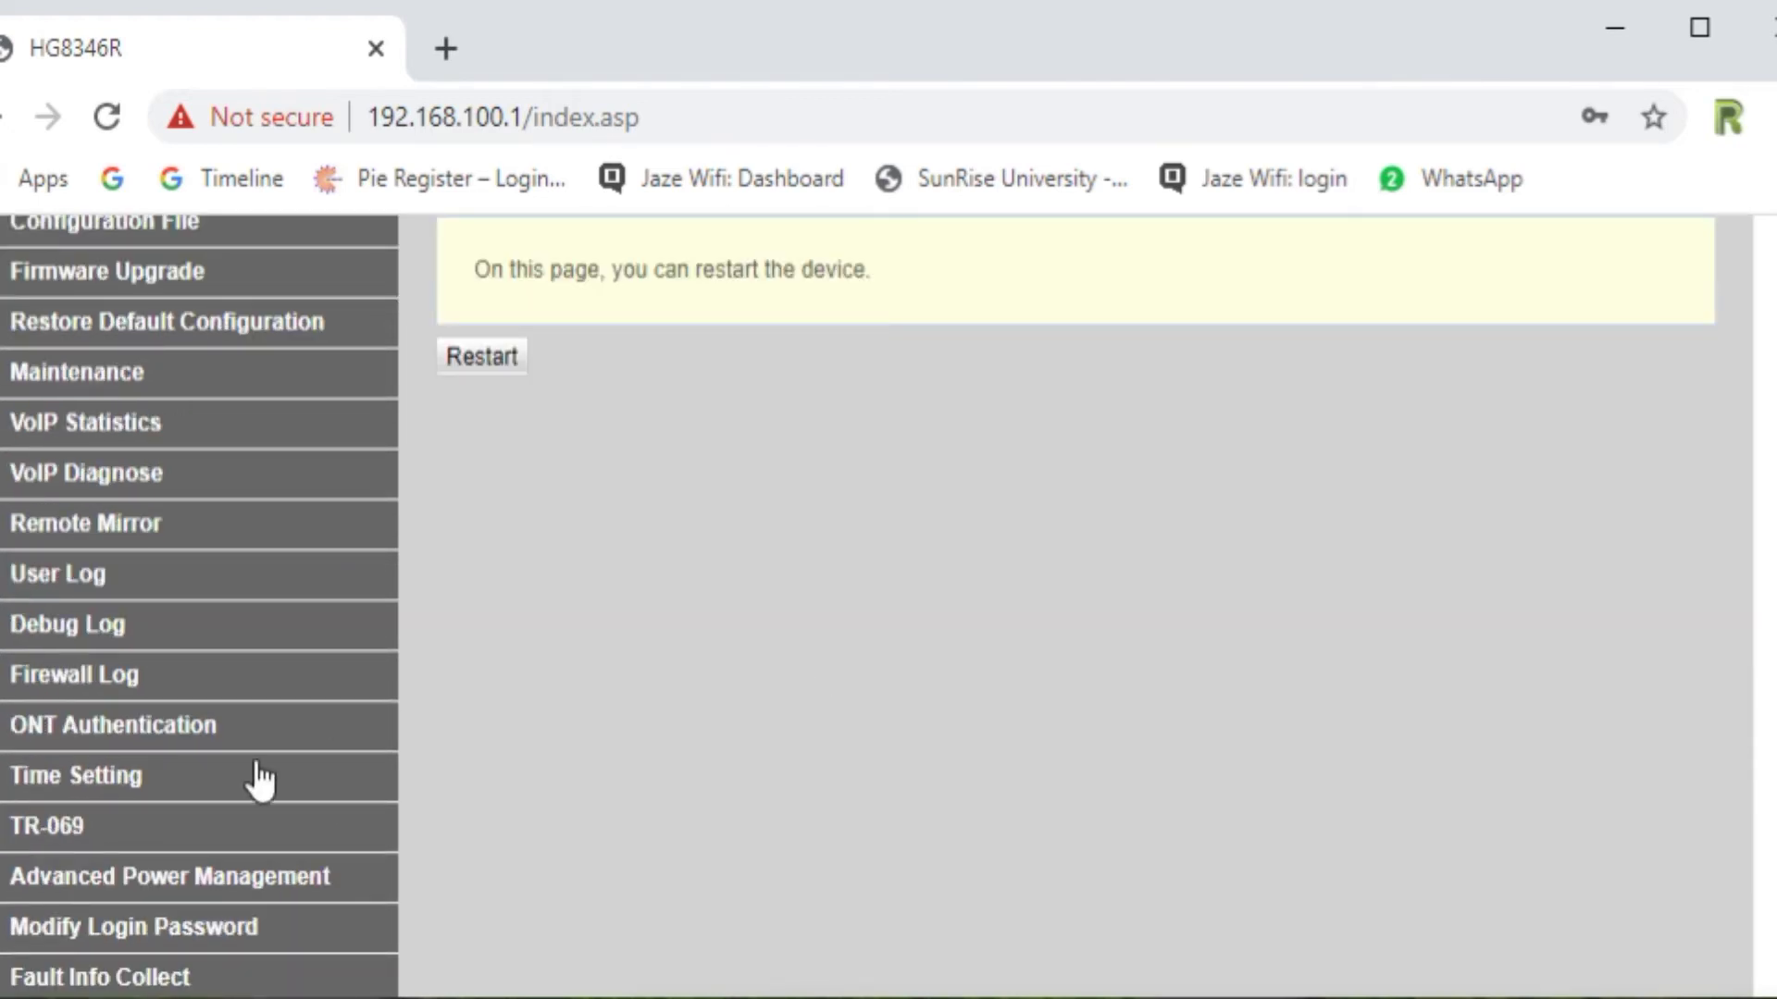
{"action": "left_click", "coordinate": [117, 785]}
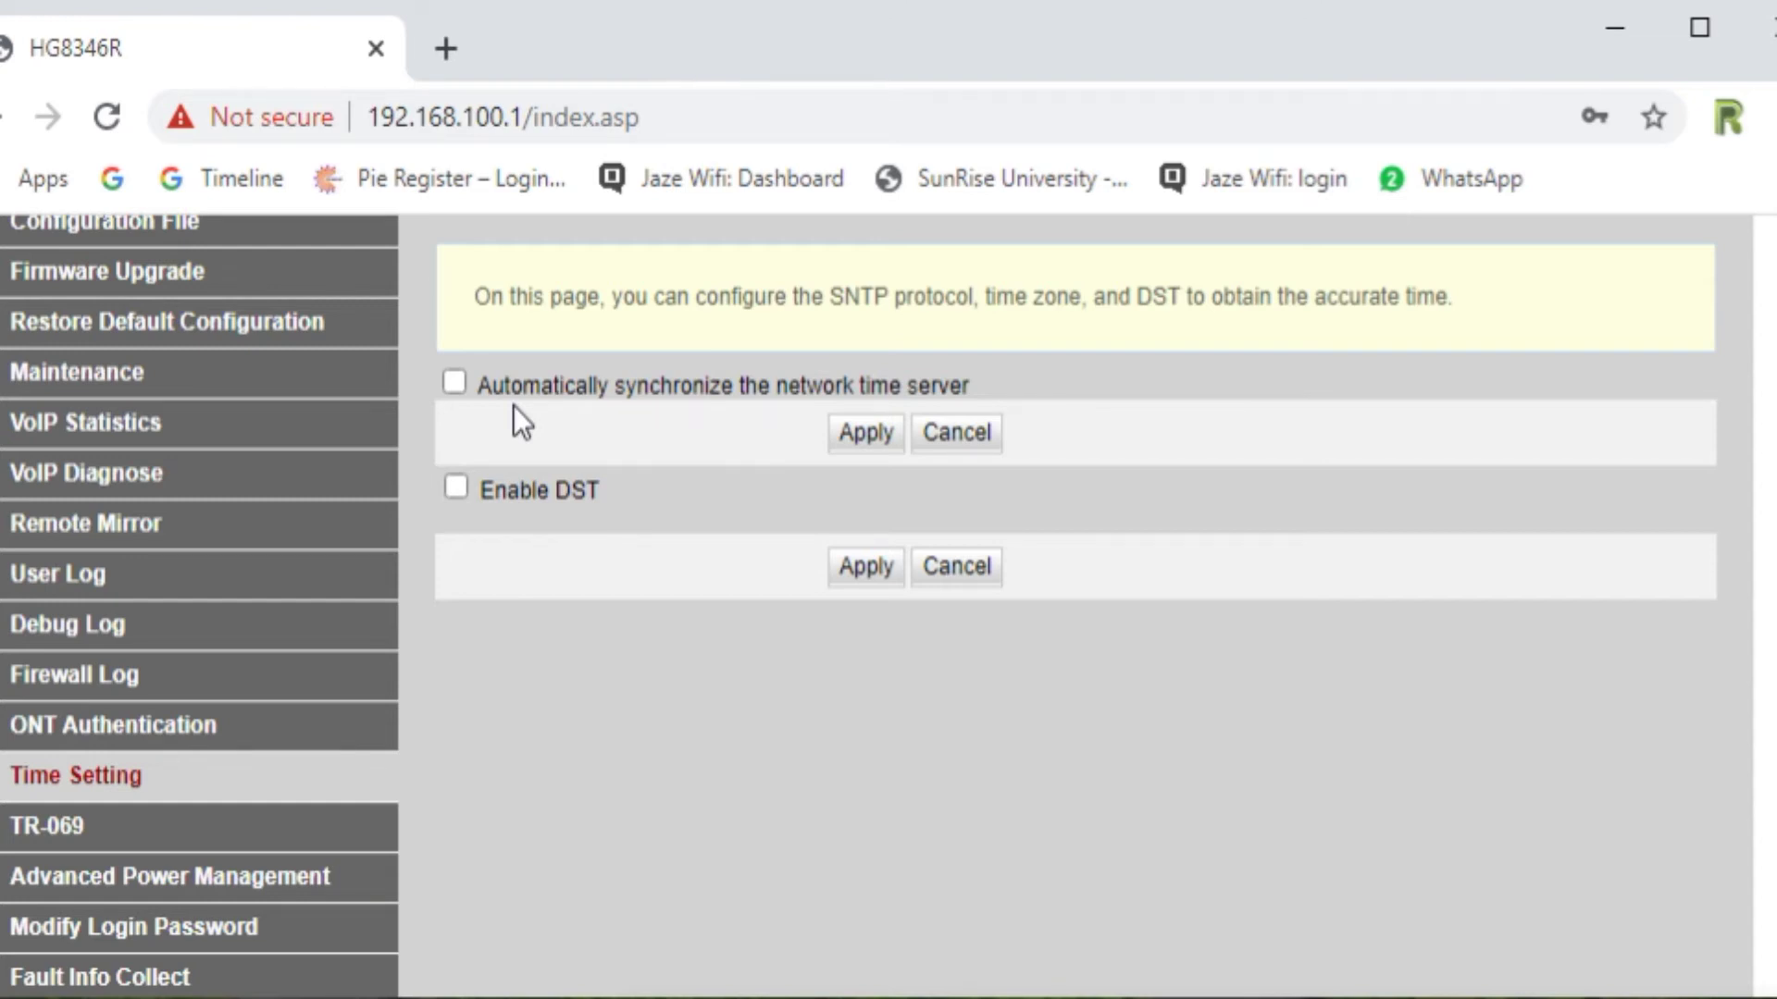
Enable automatic network time sync and set both primary and secondary SNTP servers to Other.
{"action": "left_click", "coordinate": [463, 384]}
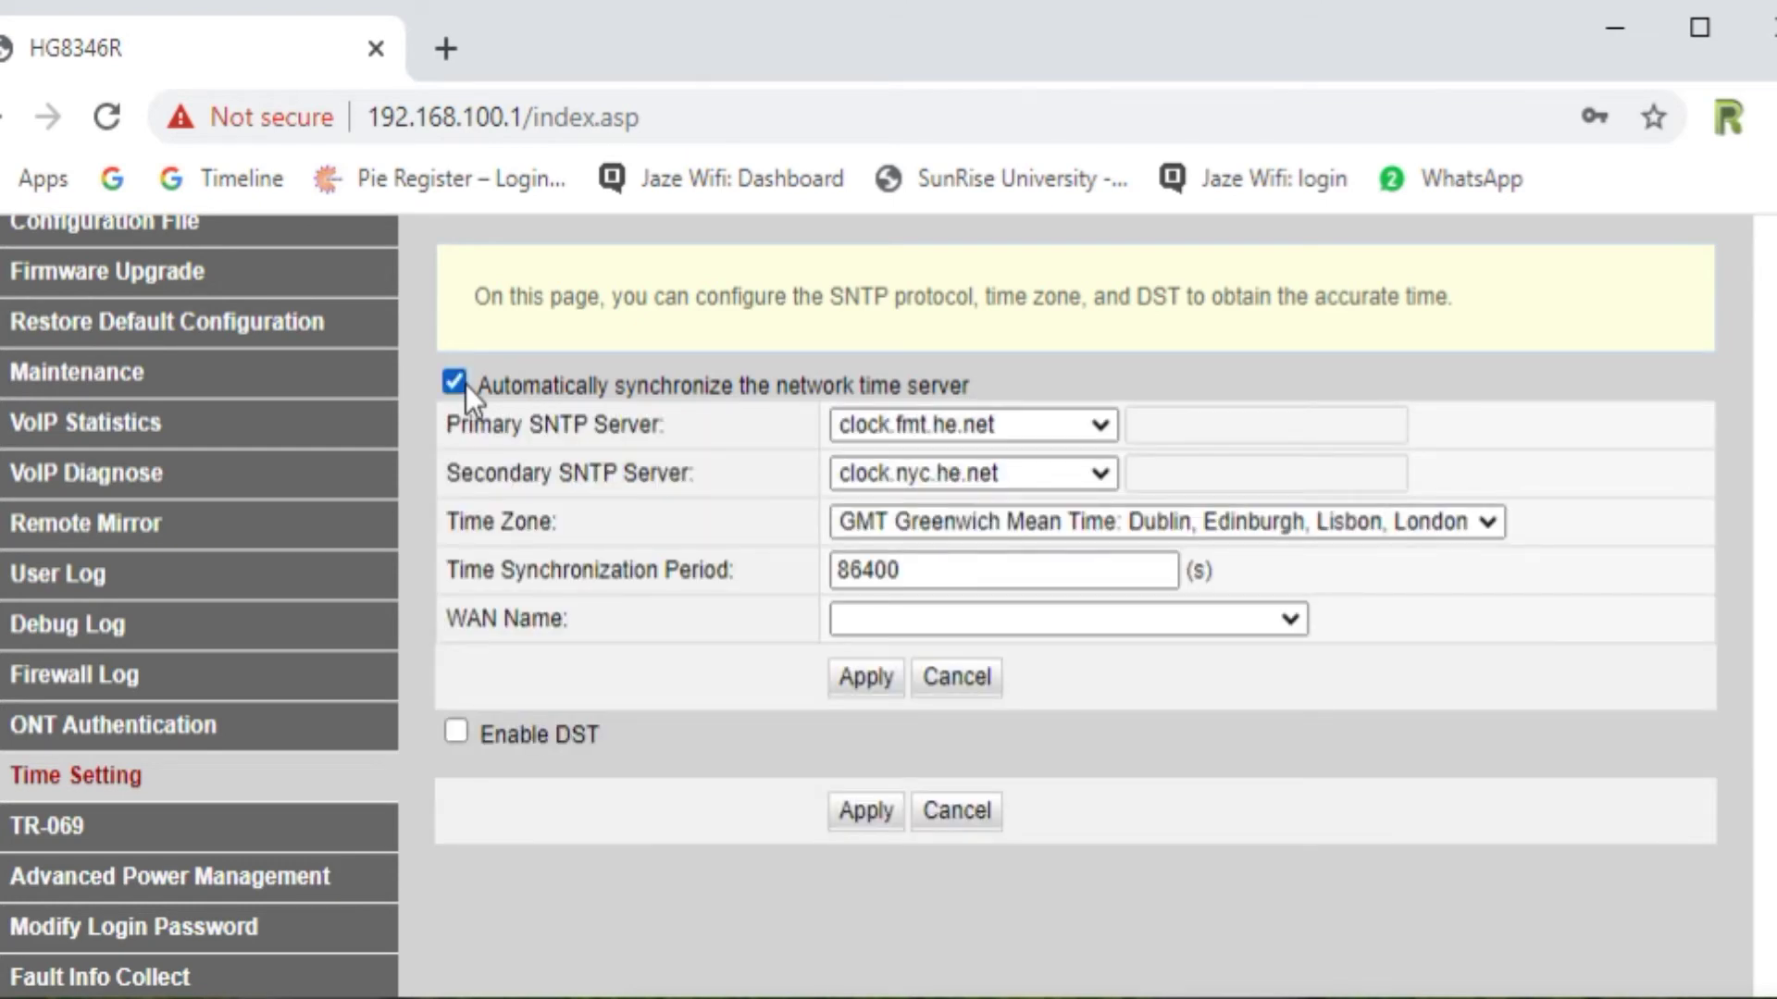
{"action": "left_click", "coordinate": [1018, 433]}
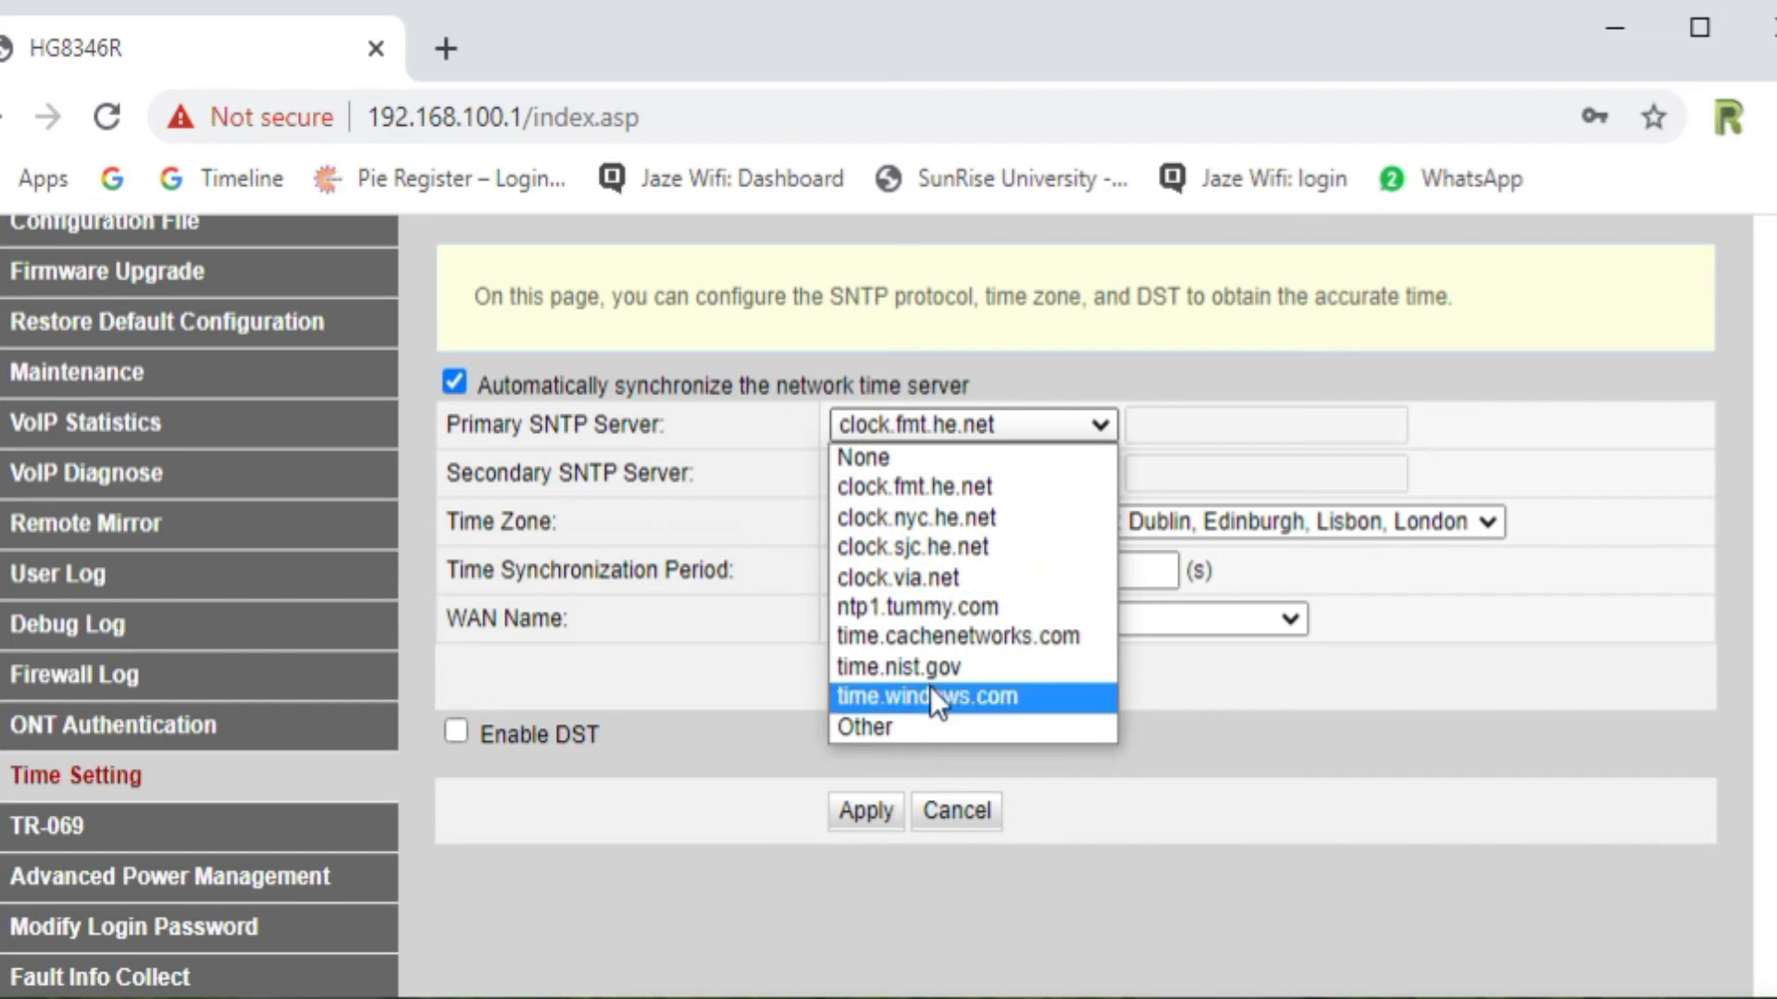
{"action": "left_click", "coordinate": [919, 727]}
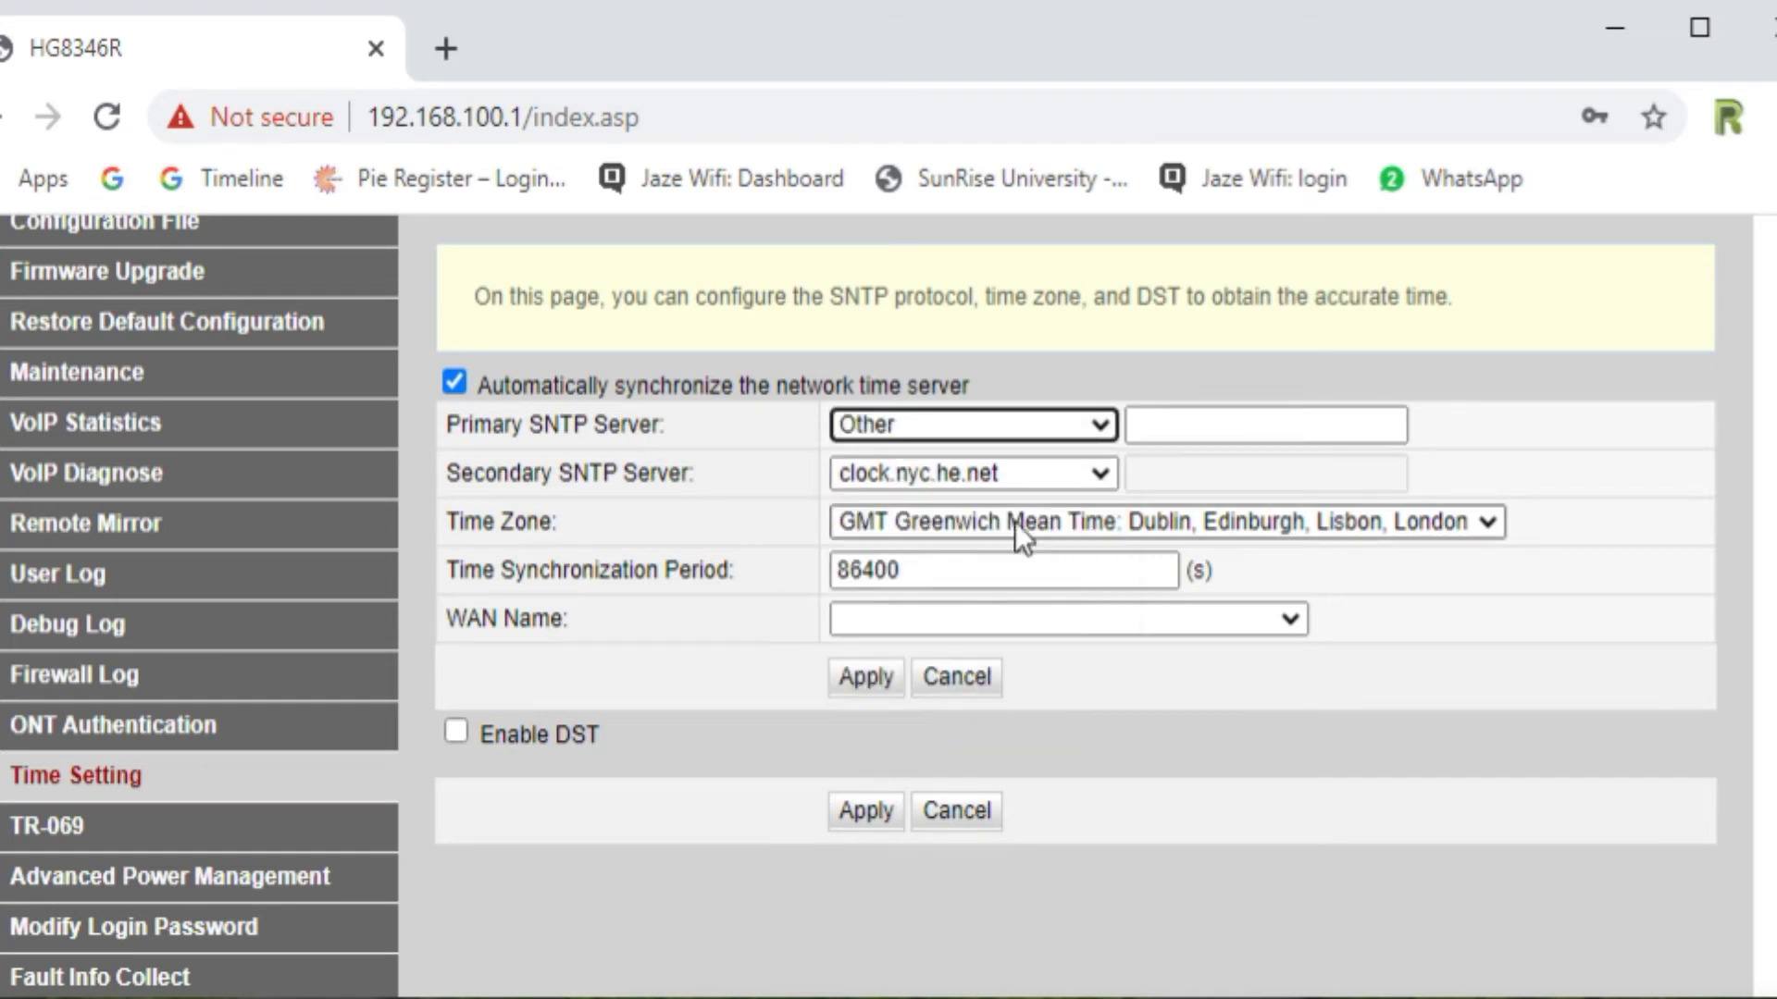
{"action": "left_click", "coordinate": [1015, 468]}
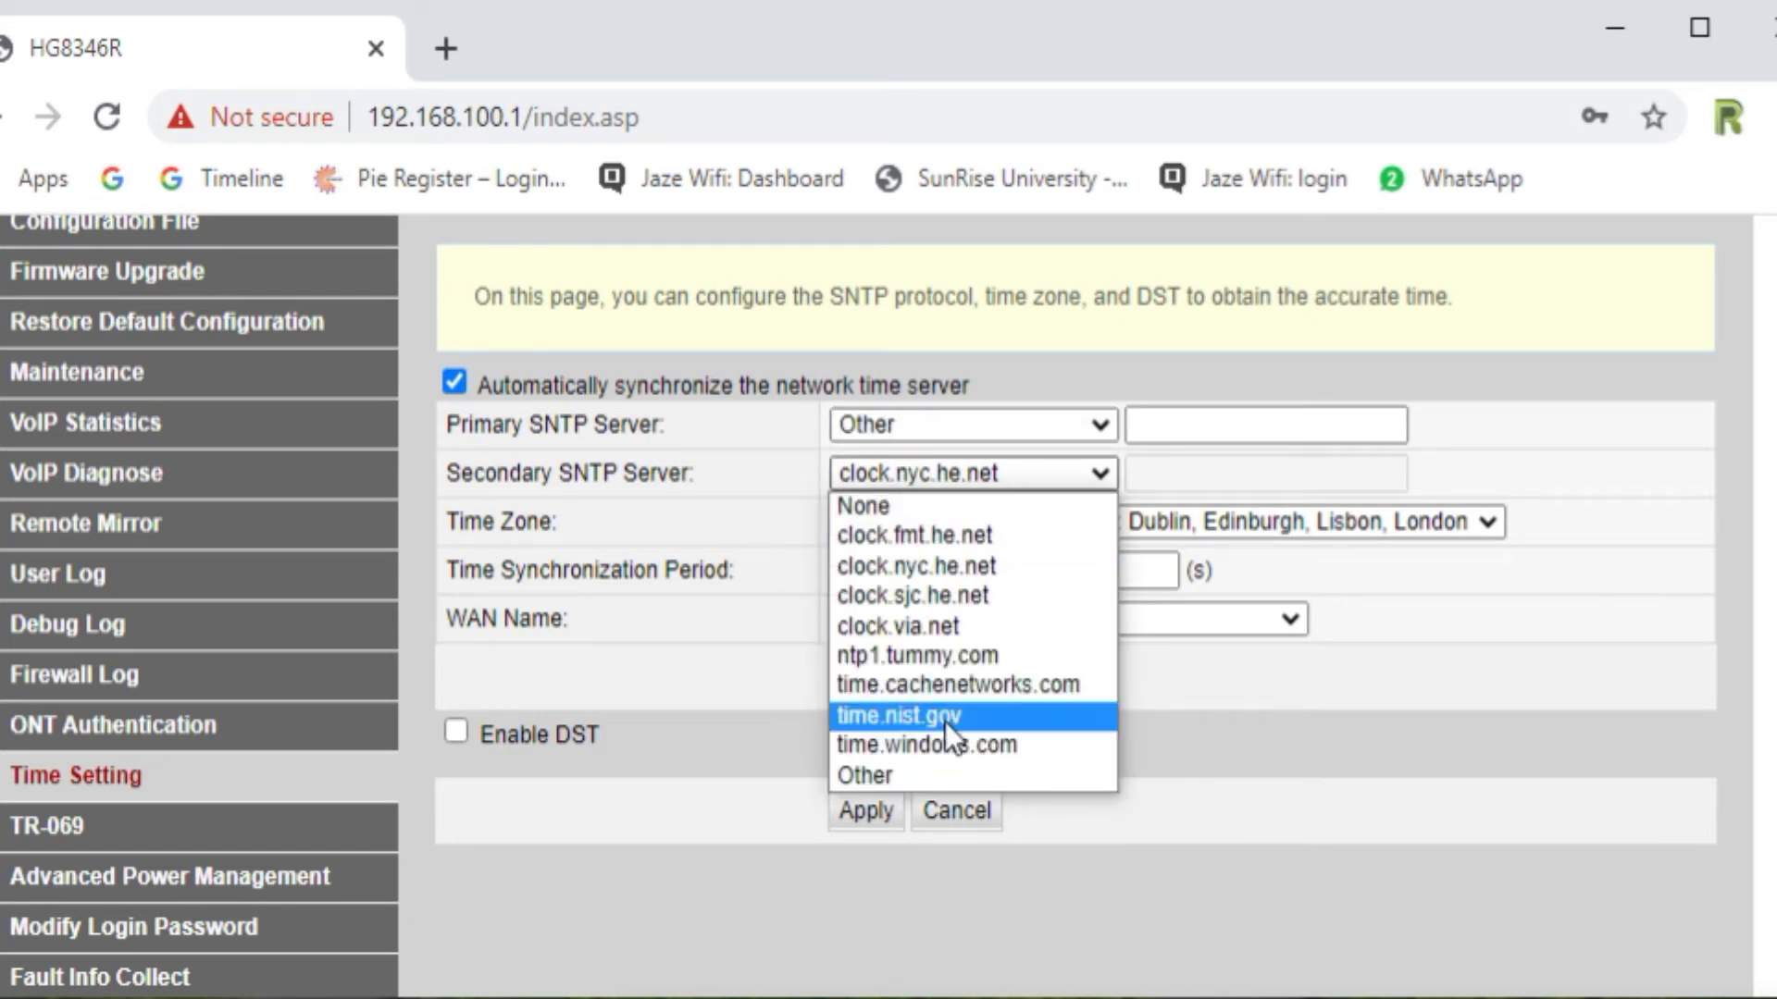
{"action": "left_click", "coordinate": [920, 785]}
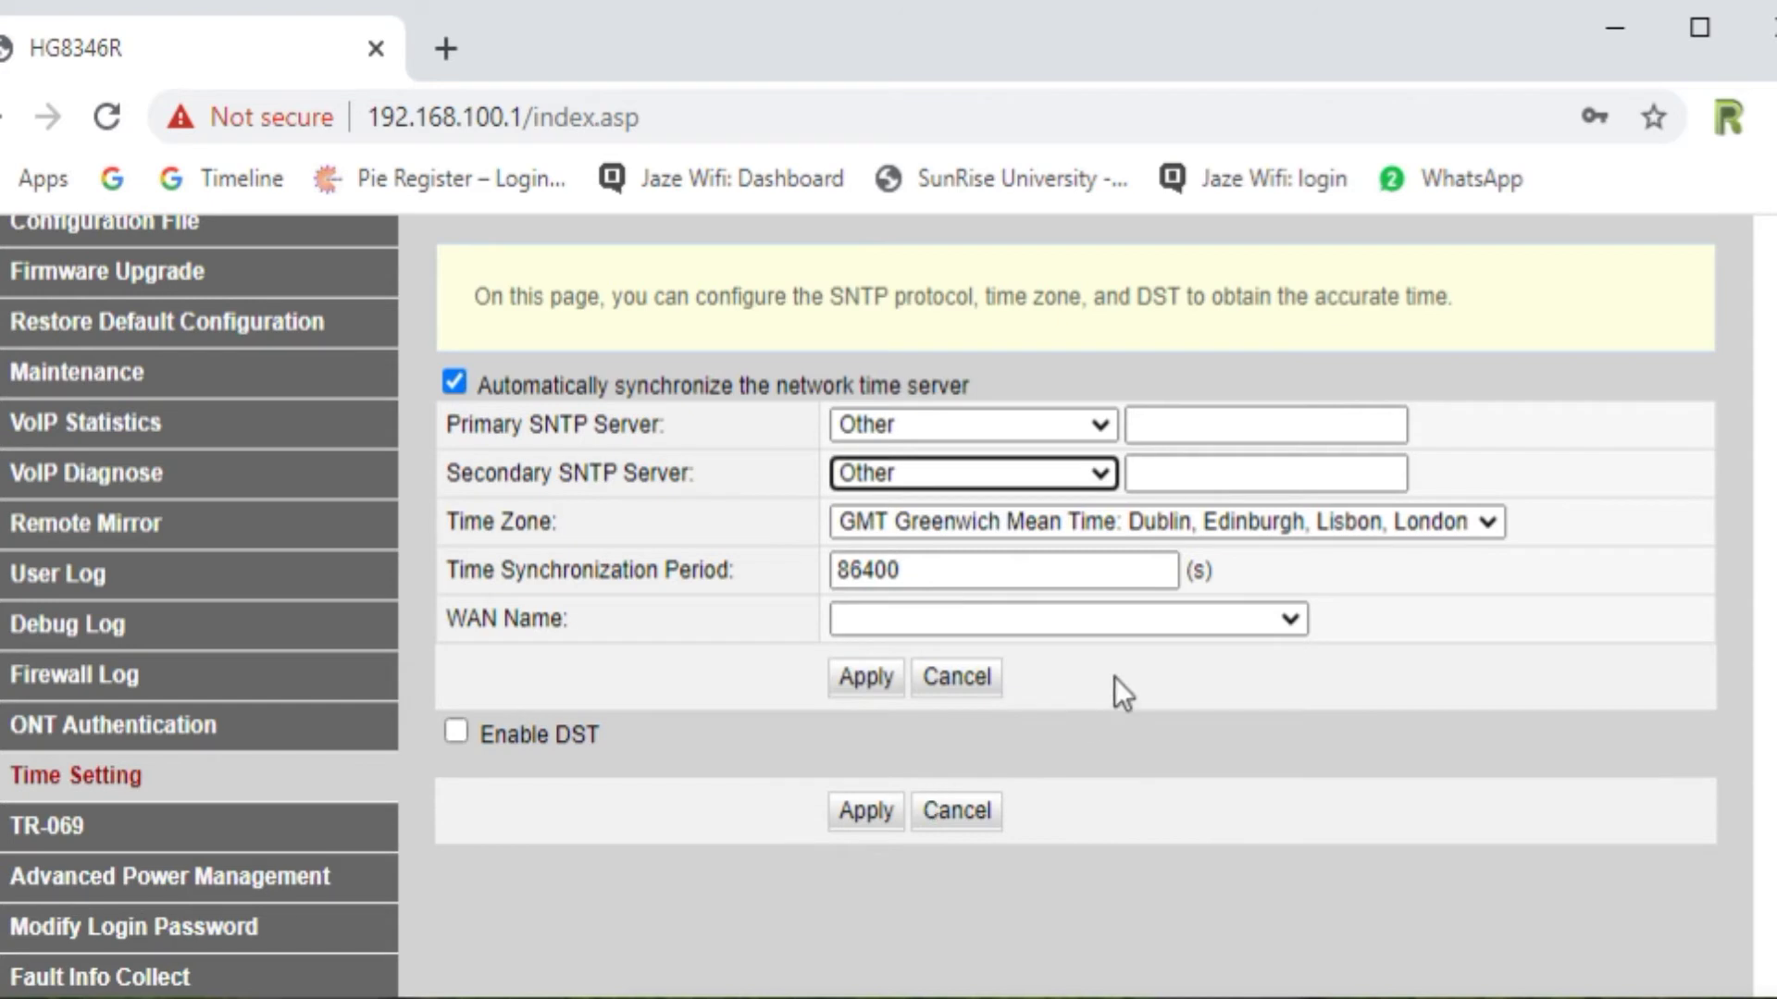
{"action": "left_click", "coordinate": [1198, 428]}
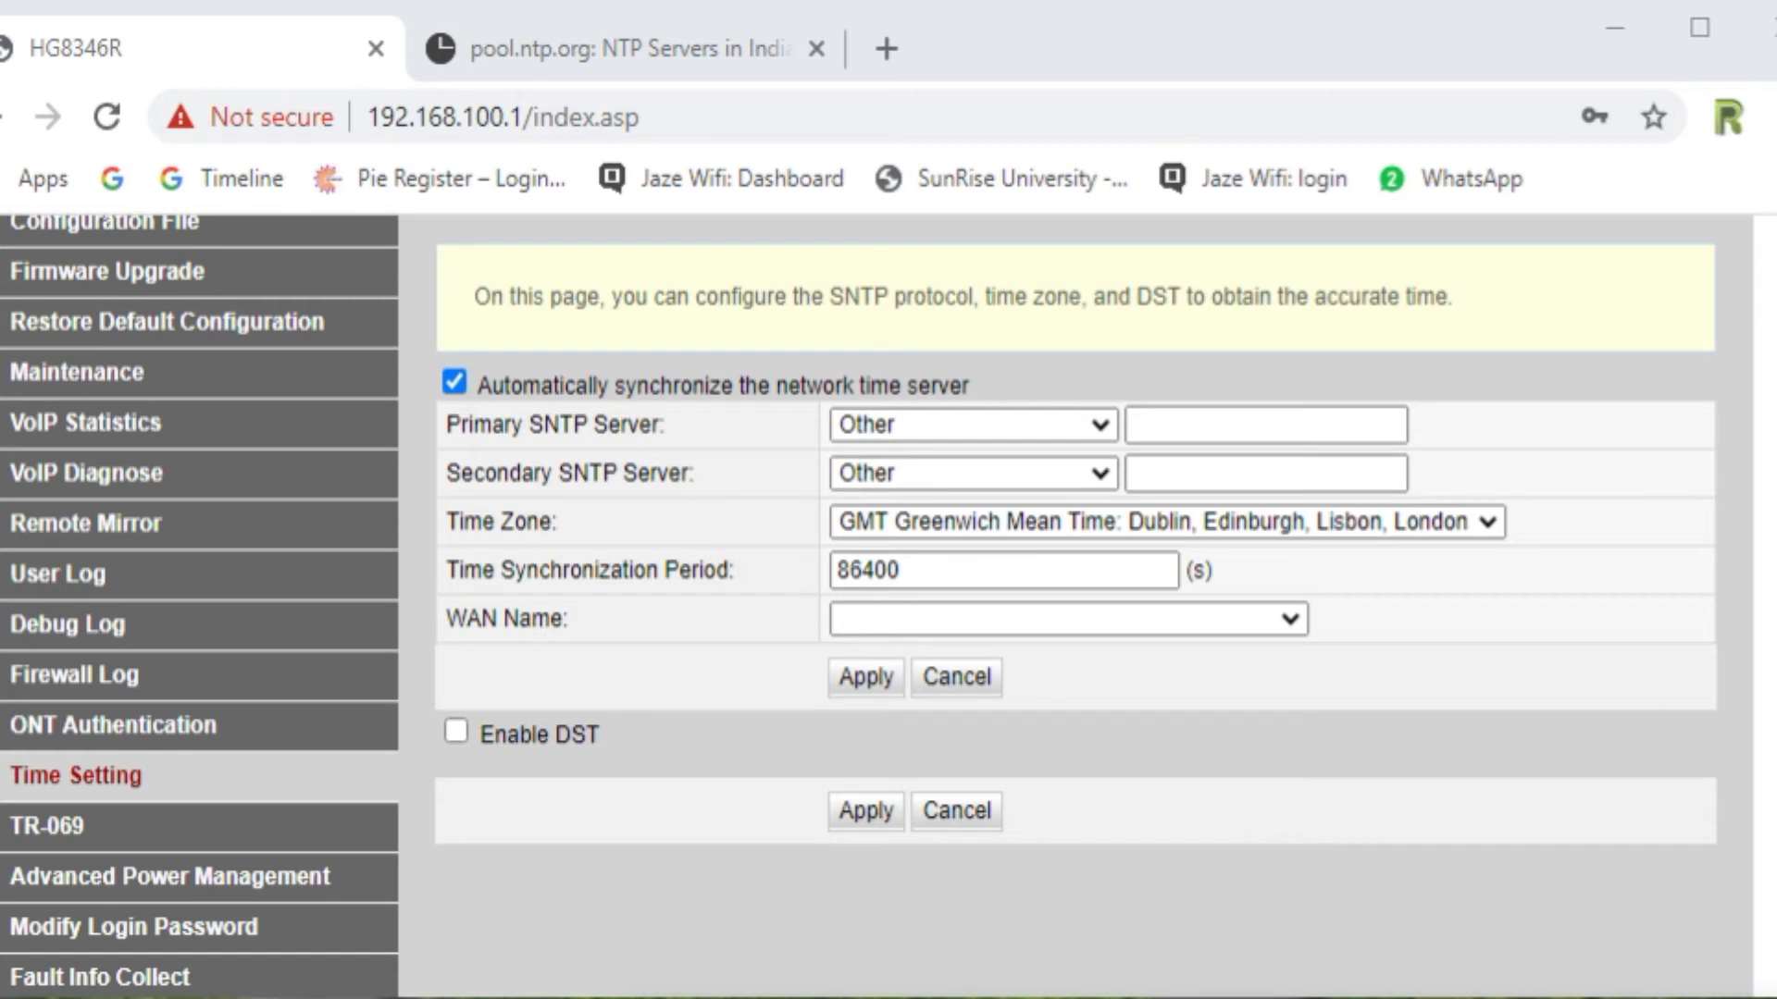
Load the login page at 192.168.100.1 and enter the admin account name and password.
{"action": "left_click", "coordinate": [118, 777]}
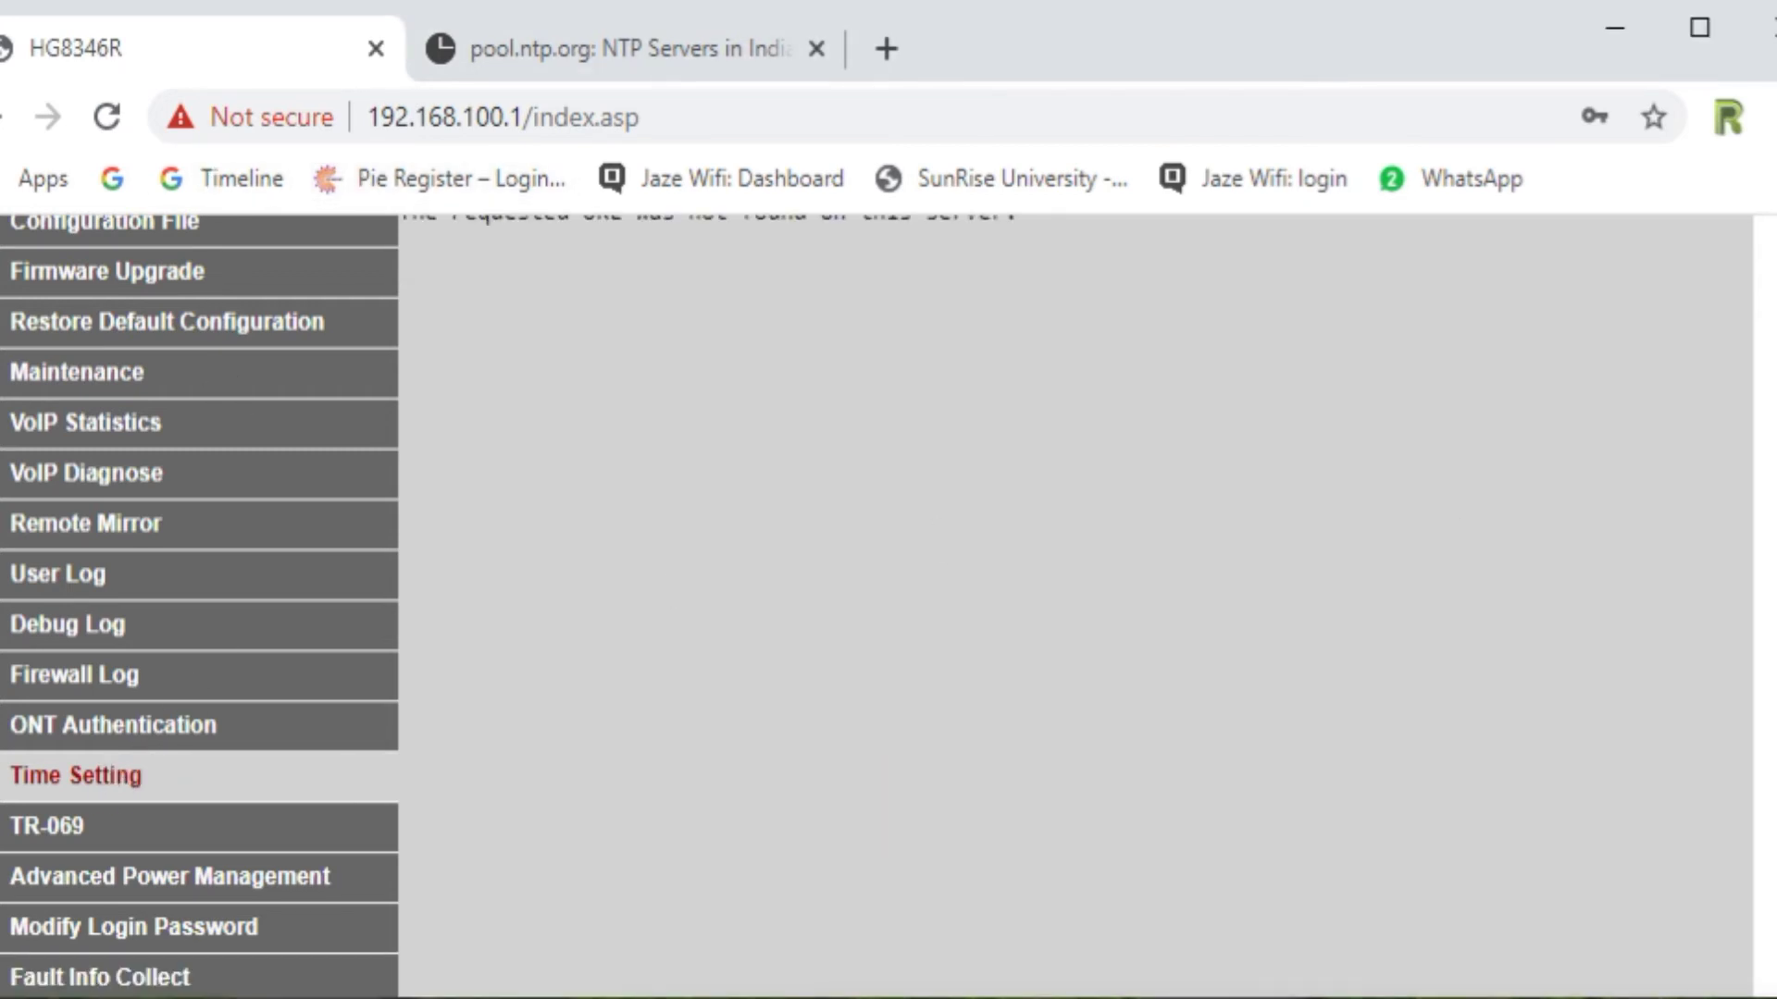
{"action": "scroll", "coordinate": [889, 601], "scroll_direction": "up", "scroll_amount": 2}
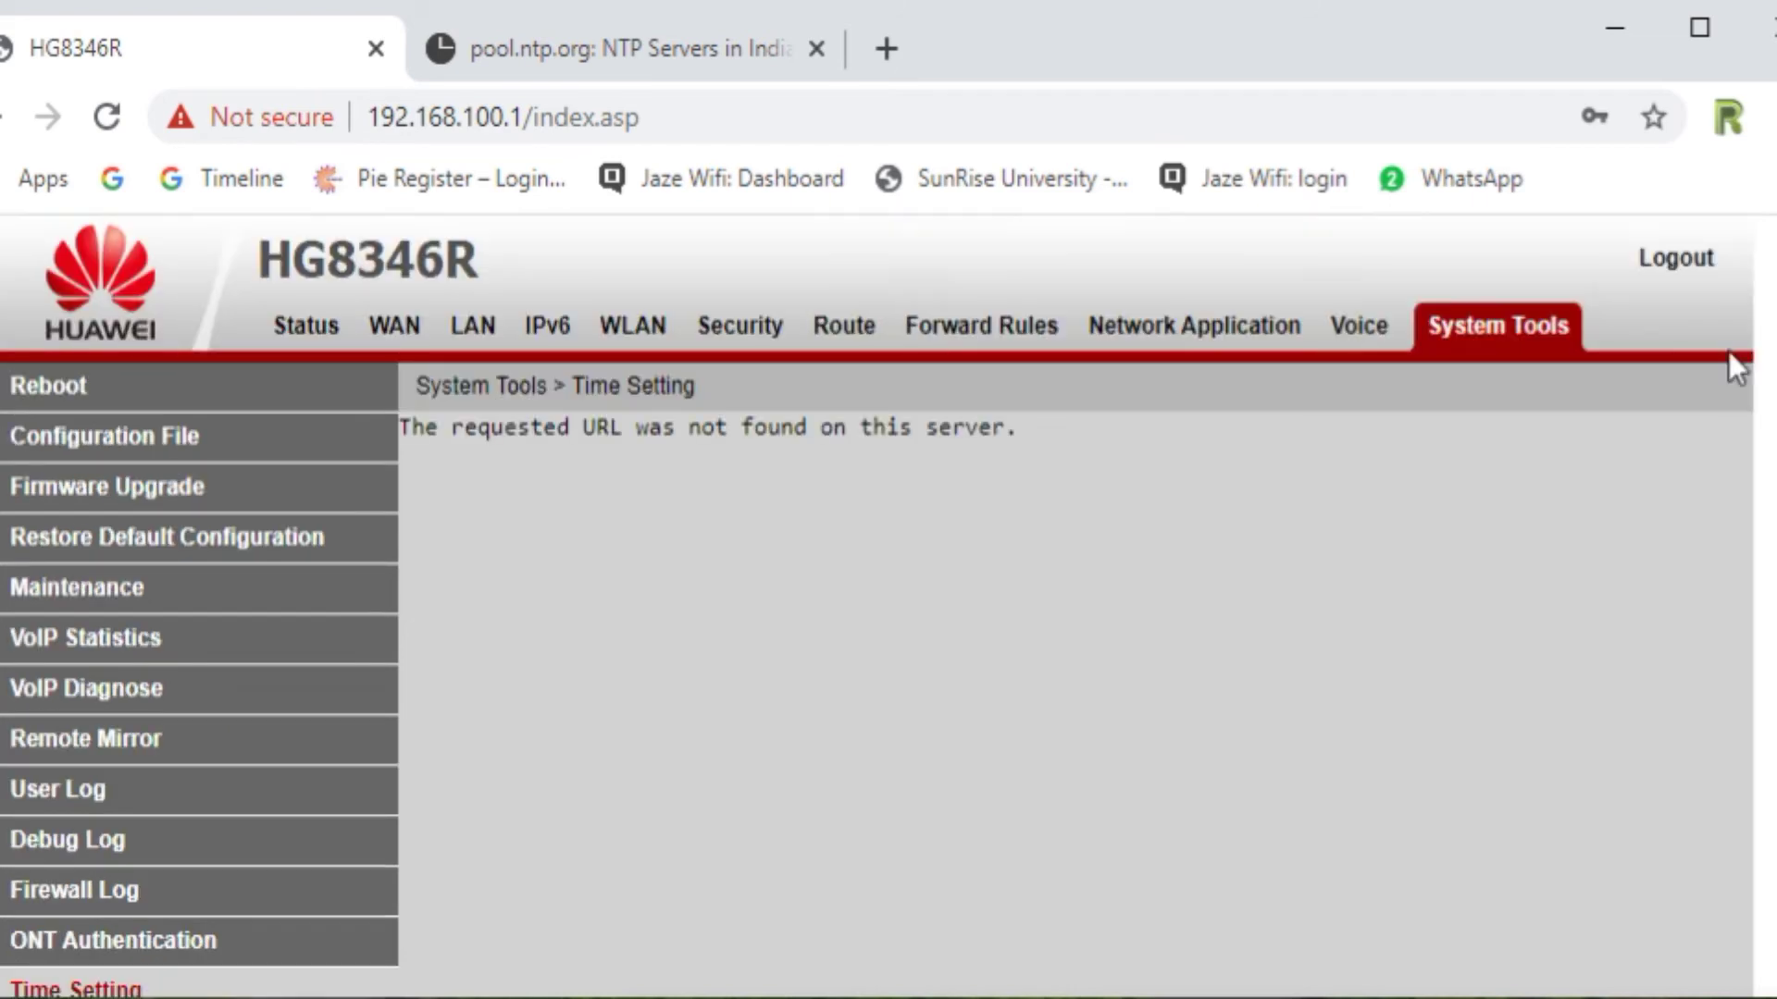
{"action": "left_click", "coordinate": [703, 119]}
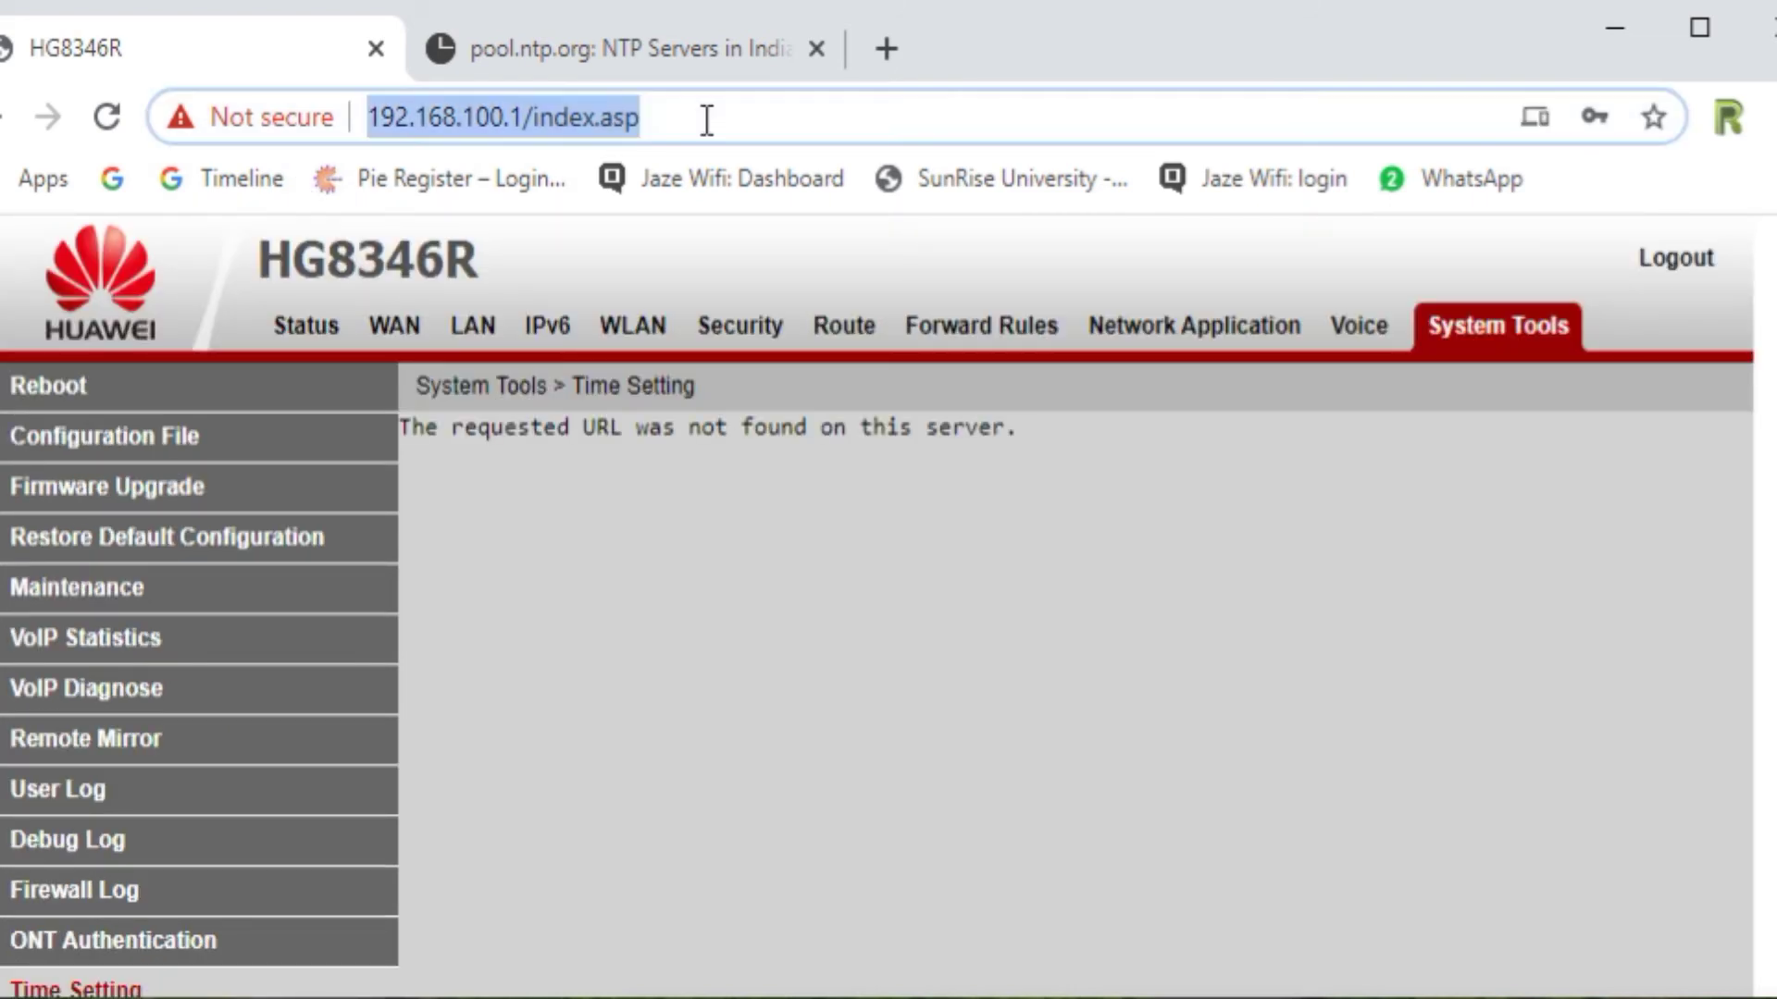
{"action": "left_click", "coordinate": [706, 120]}
{"action": "key", "text": "BackSpace"}
{"action": "key", "text": "BackSpace"}
{"action": "key", "text": "BackSpace"}
{"action": "key", "text": "BackSpace"}
{"action": "key", "text": "BackSpace"}
{"action": "key", "text": "BackSpace"}
{"action": "key", "text": "BackSpace"}
{"action": "key", "text": "BackSpace"}
{"action": "key", "text": "BackSpace"}
{"action": "key", "text": "BackSpace"}
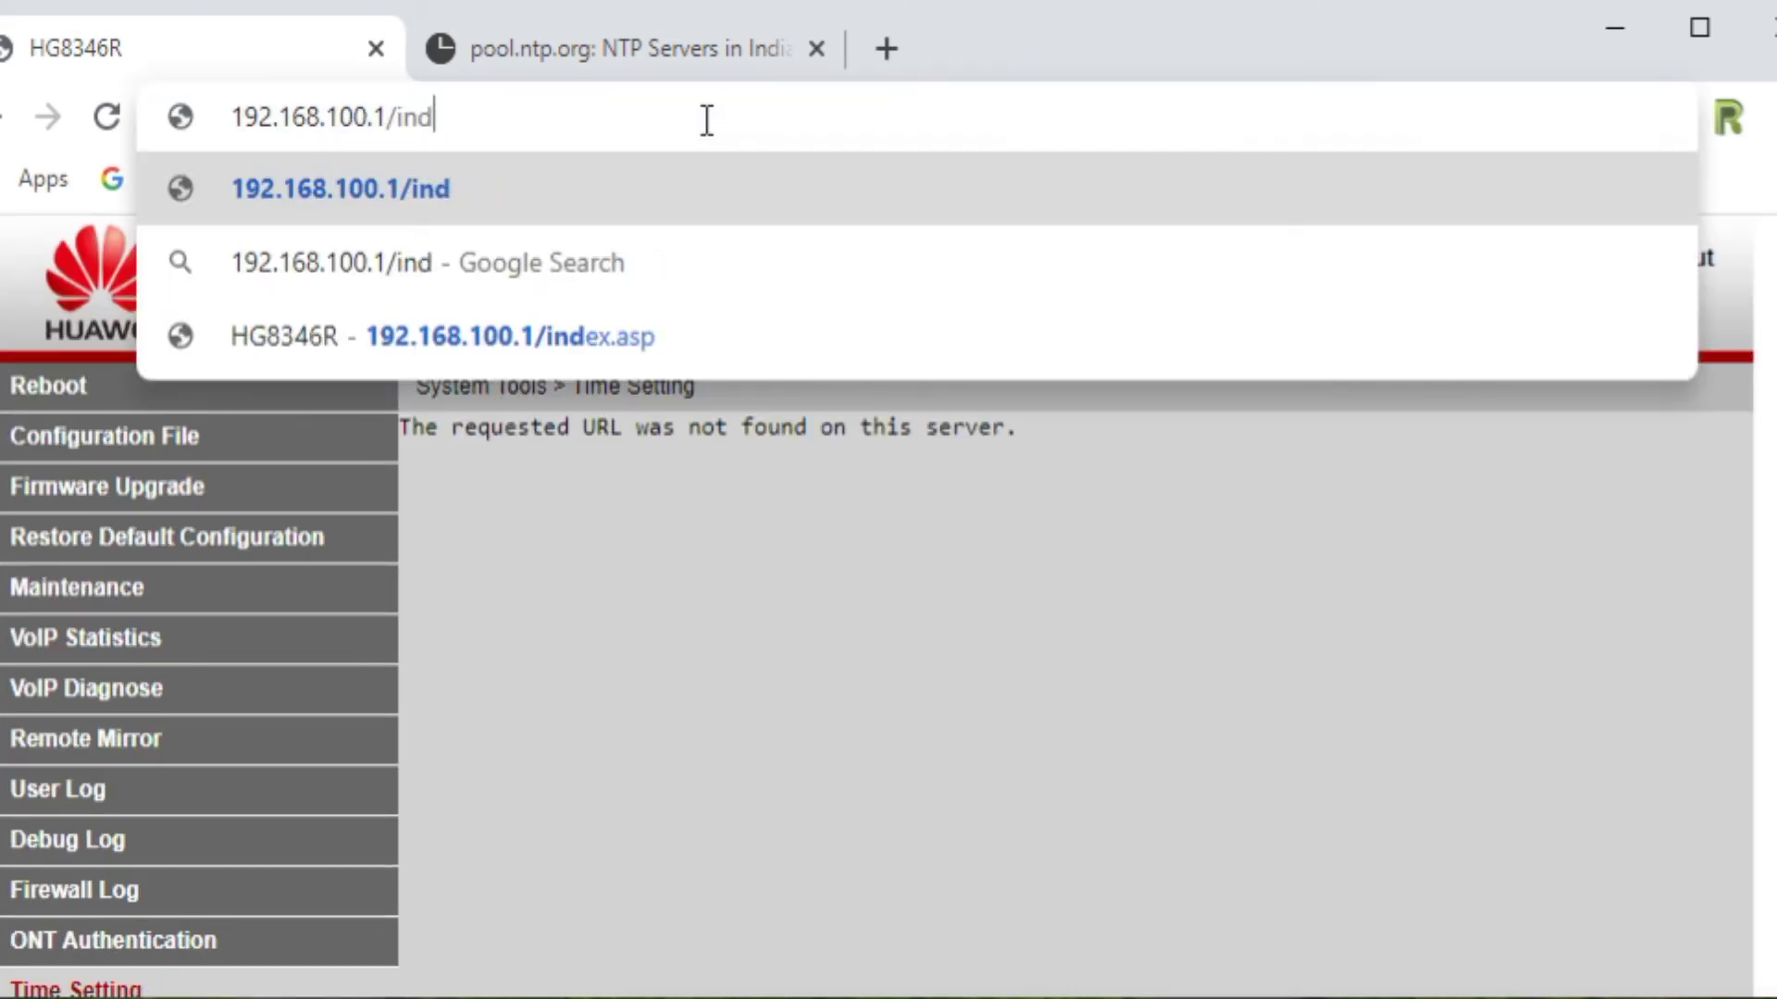
{"action": "key", "text": "Return"}
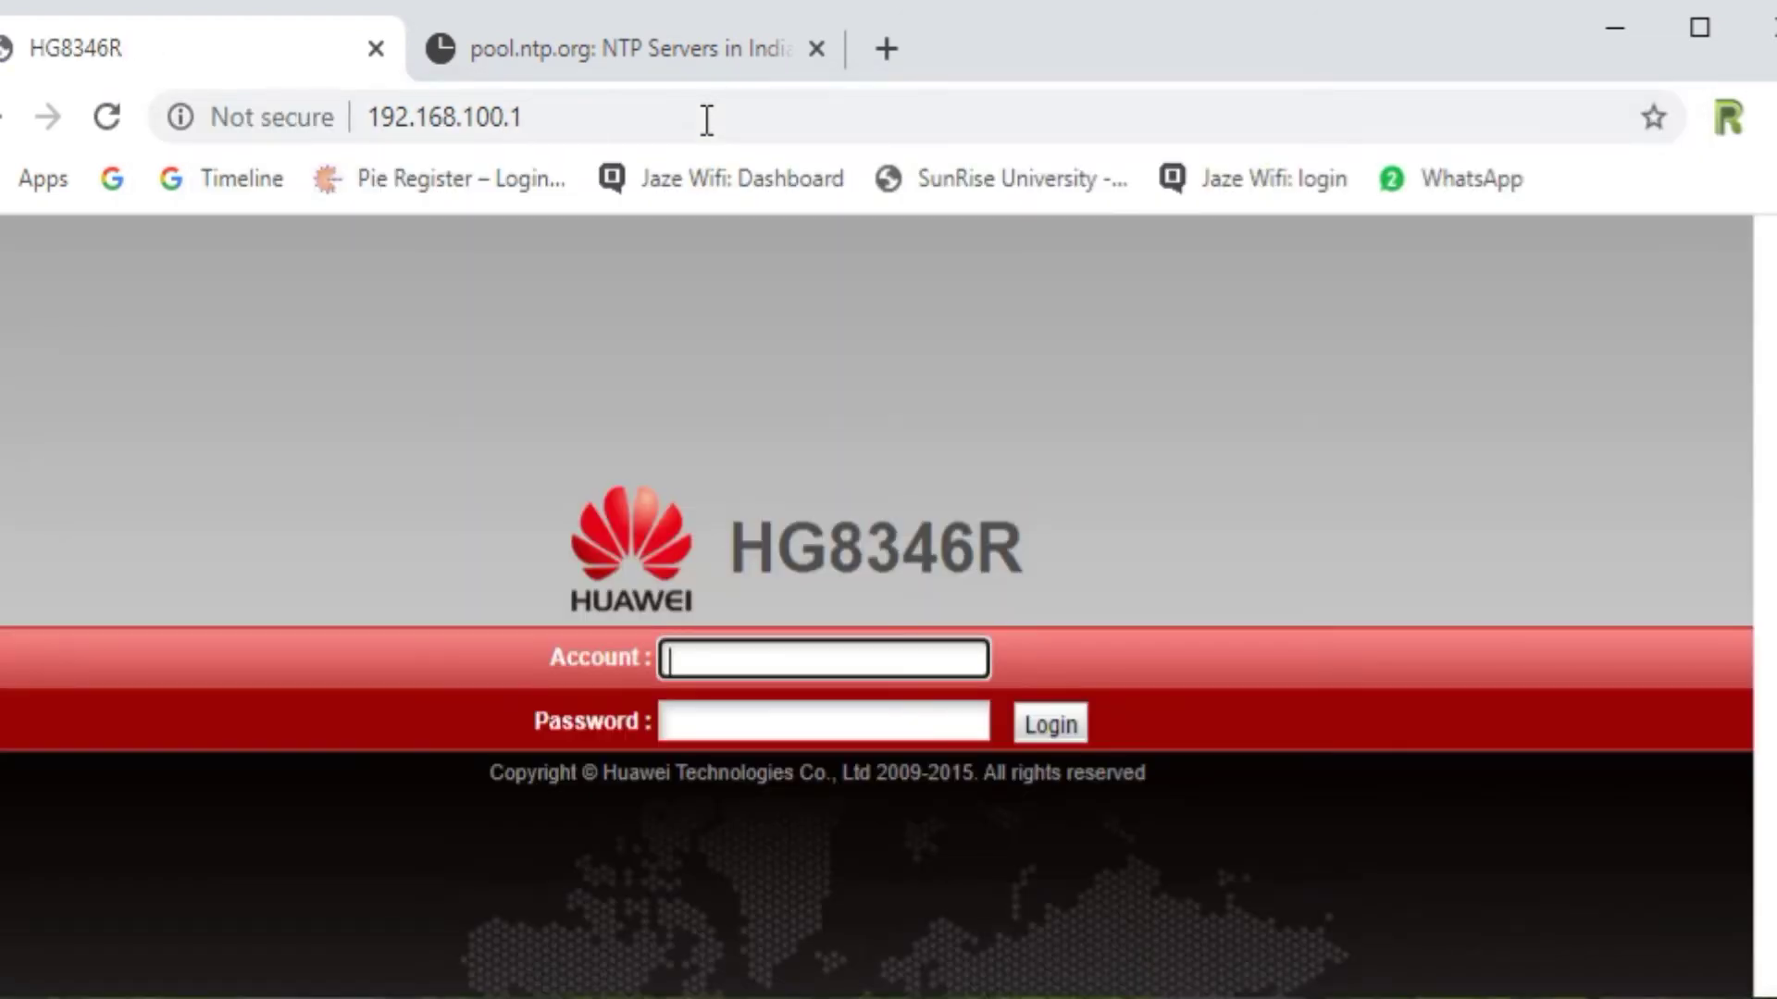
{"action": "type", "text": "telec"}
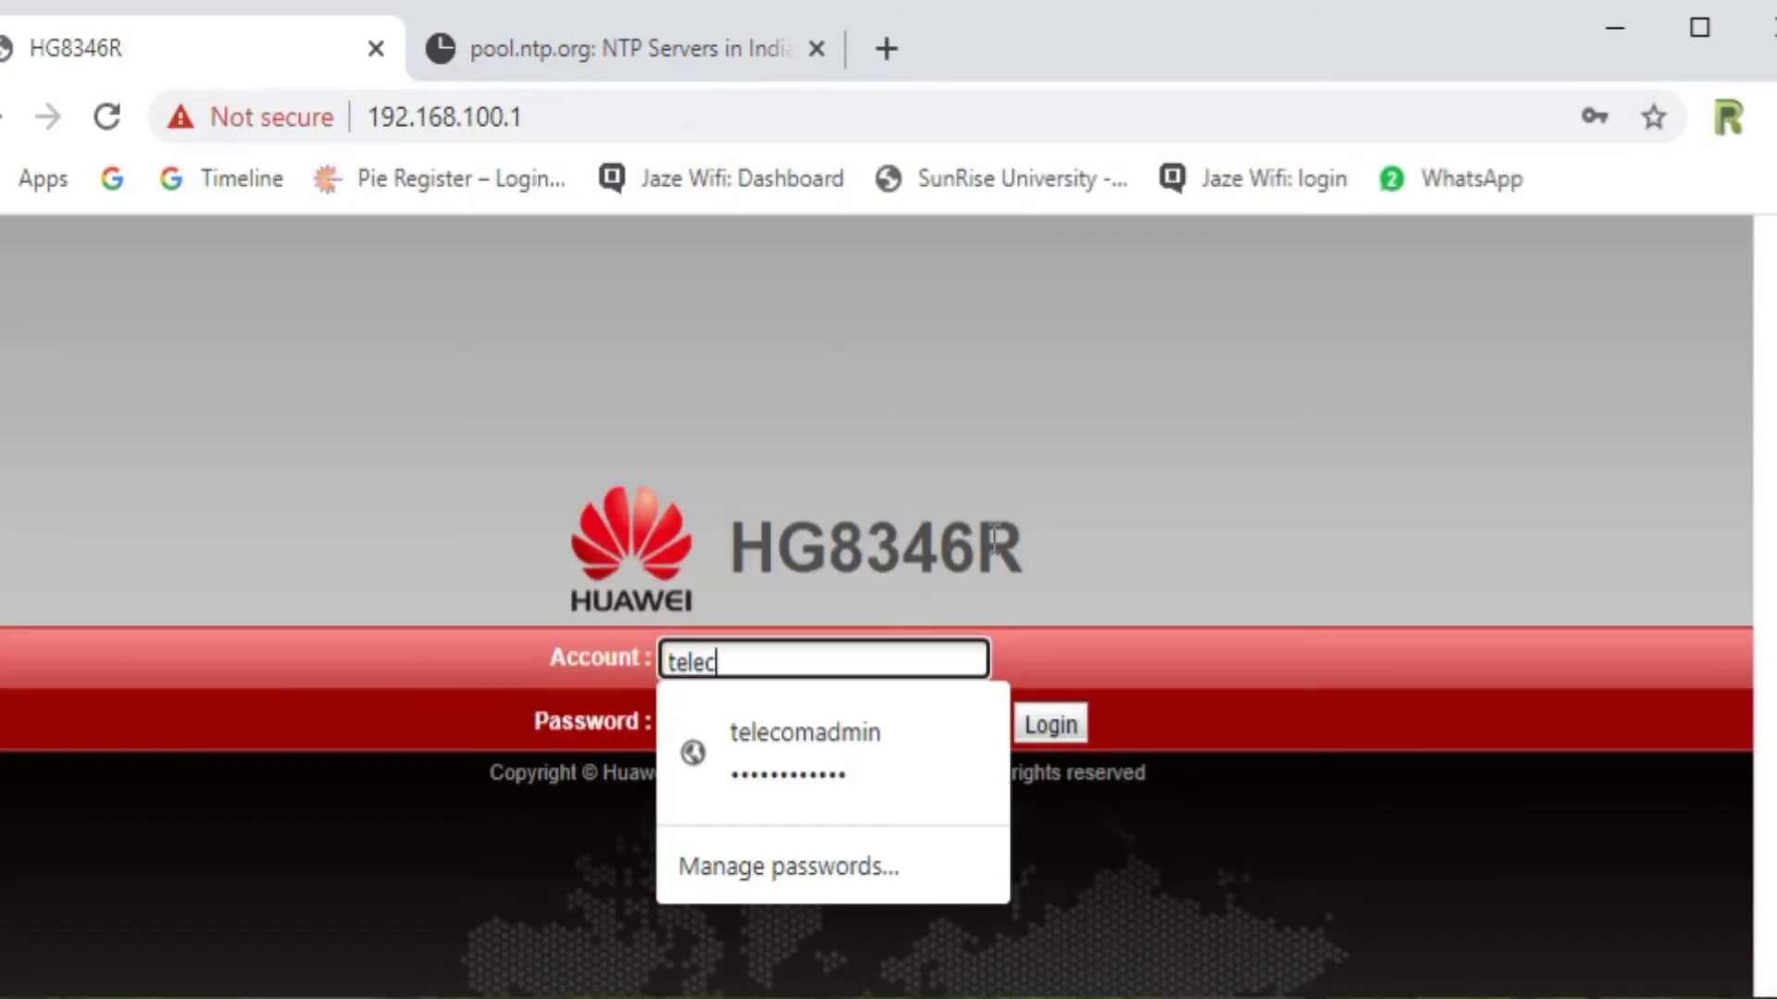
{"action": "type", "text": "omadmin"}
{"action": "key", "text": "Tab"}
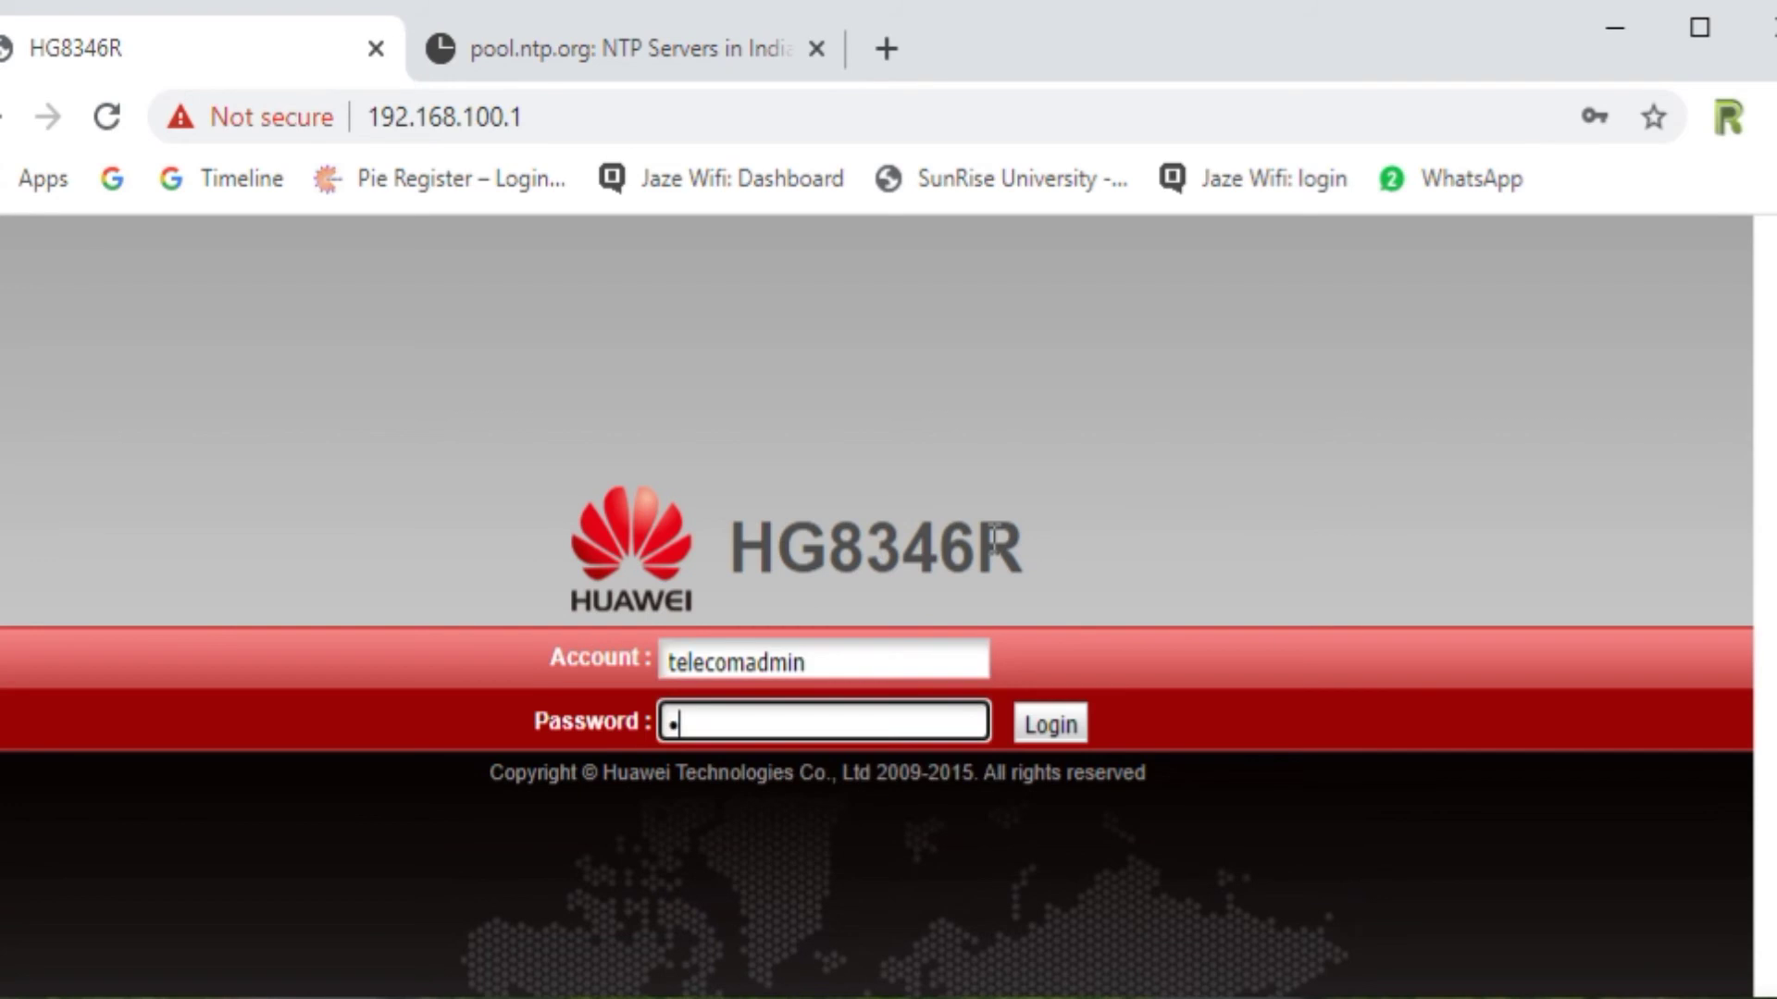
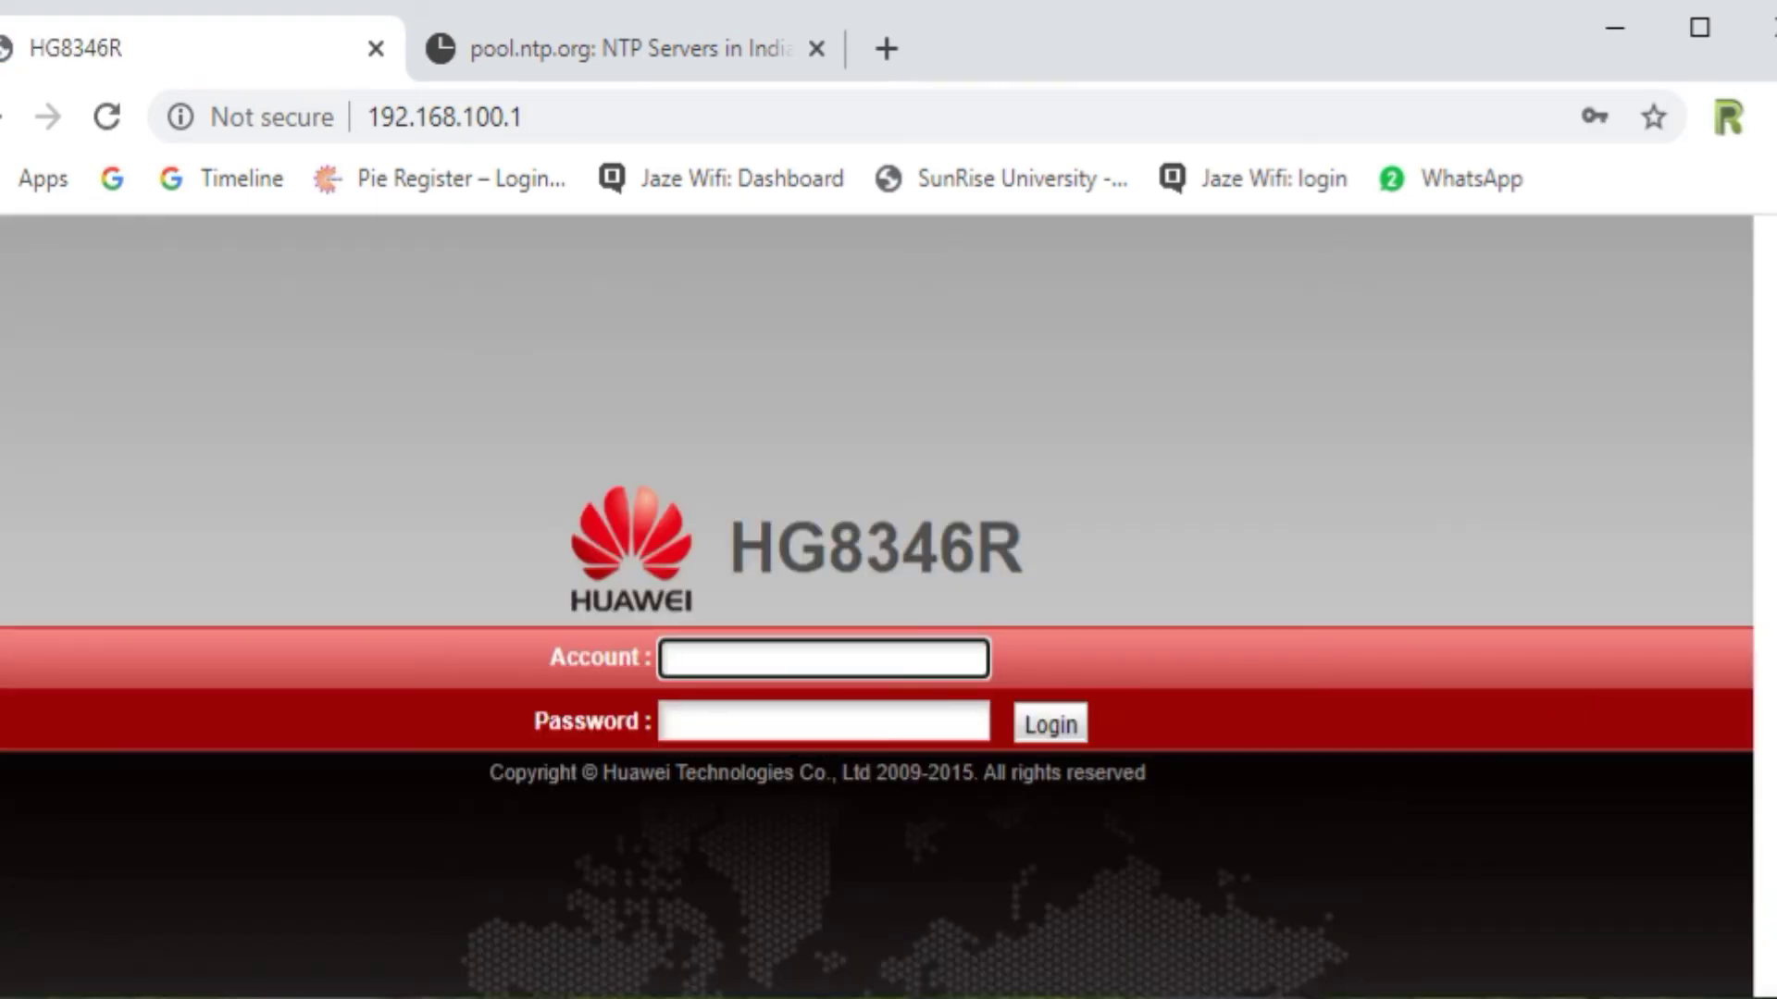
Log in to the router with the browser's saved admin account to reach Device Information.
{"action": "scroll", "coordinate": [878, 608], "scroll_direction": "down", "scroll_amount": 4}
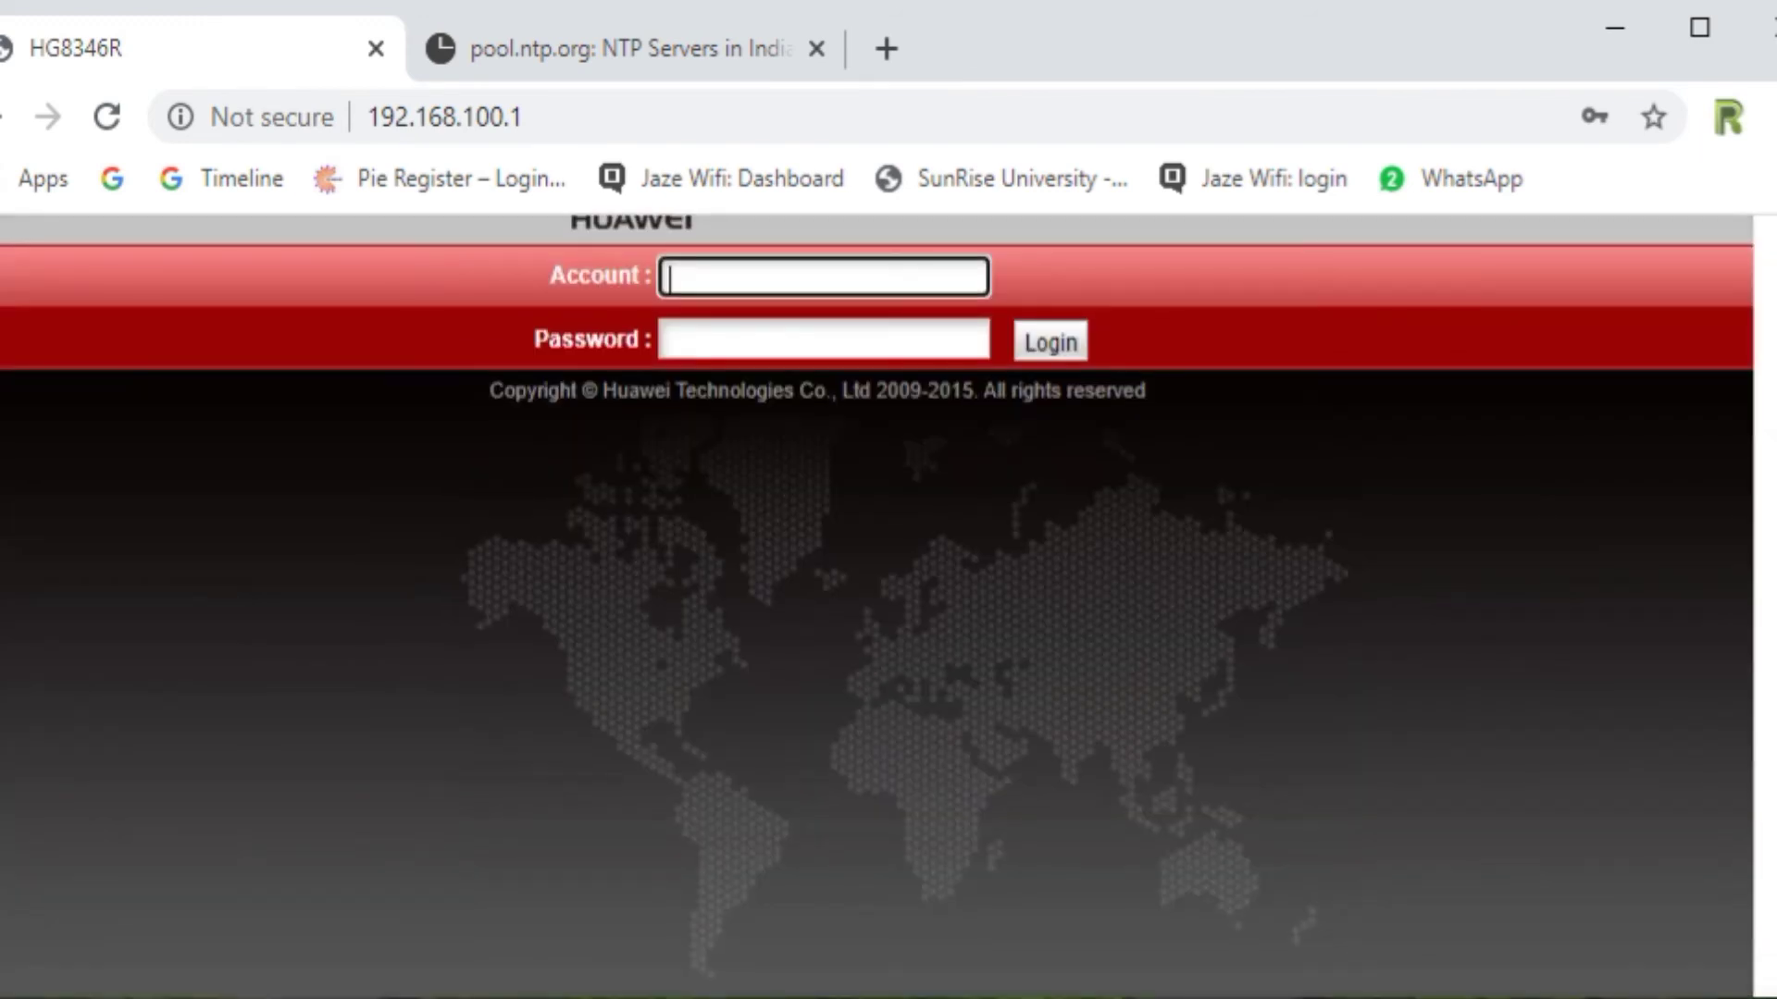
{"action": "scroll", "coordinate": [877, 609], "scroll_direction": "up", "scroll_amount": 2}
{"action": "scroll", "coordinate": [878, 608], "scroll_direction": "up", "scroll_amount": 2}
{"action": "scroll", "coordinate": [877, 609], "scroll_direction": "down", "scroll_amount": 3}
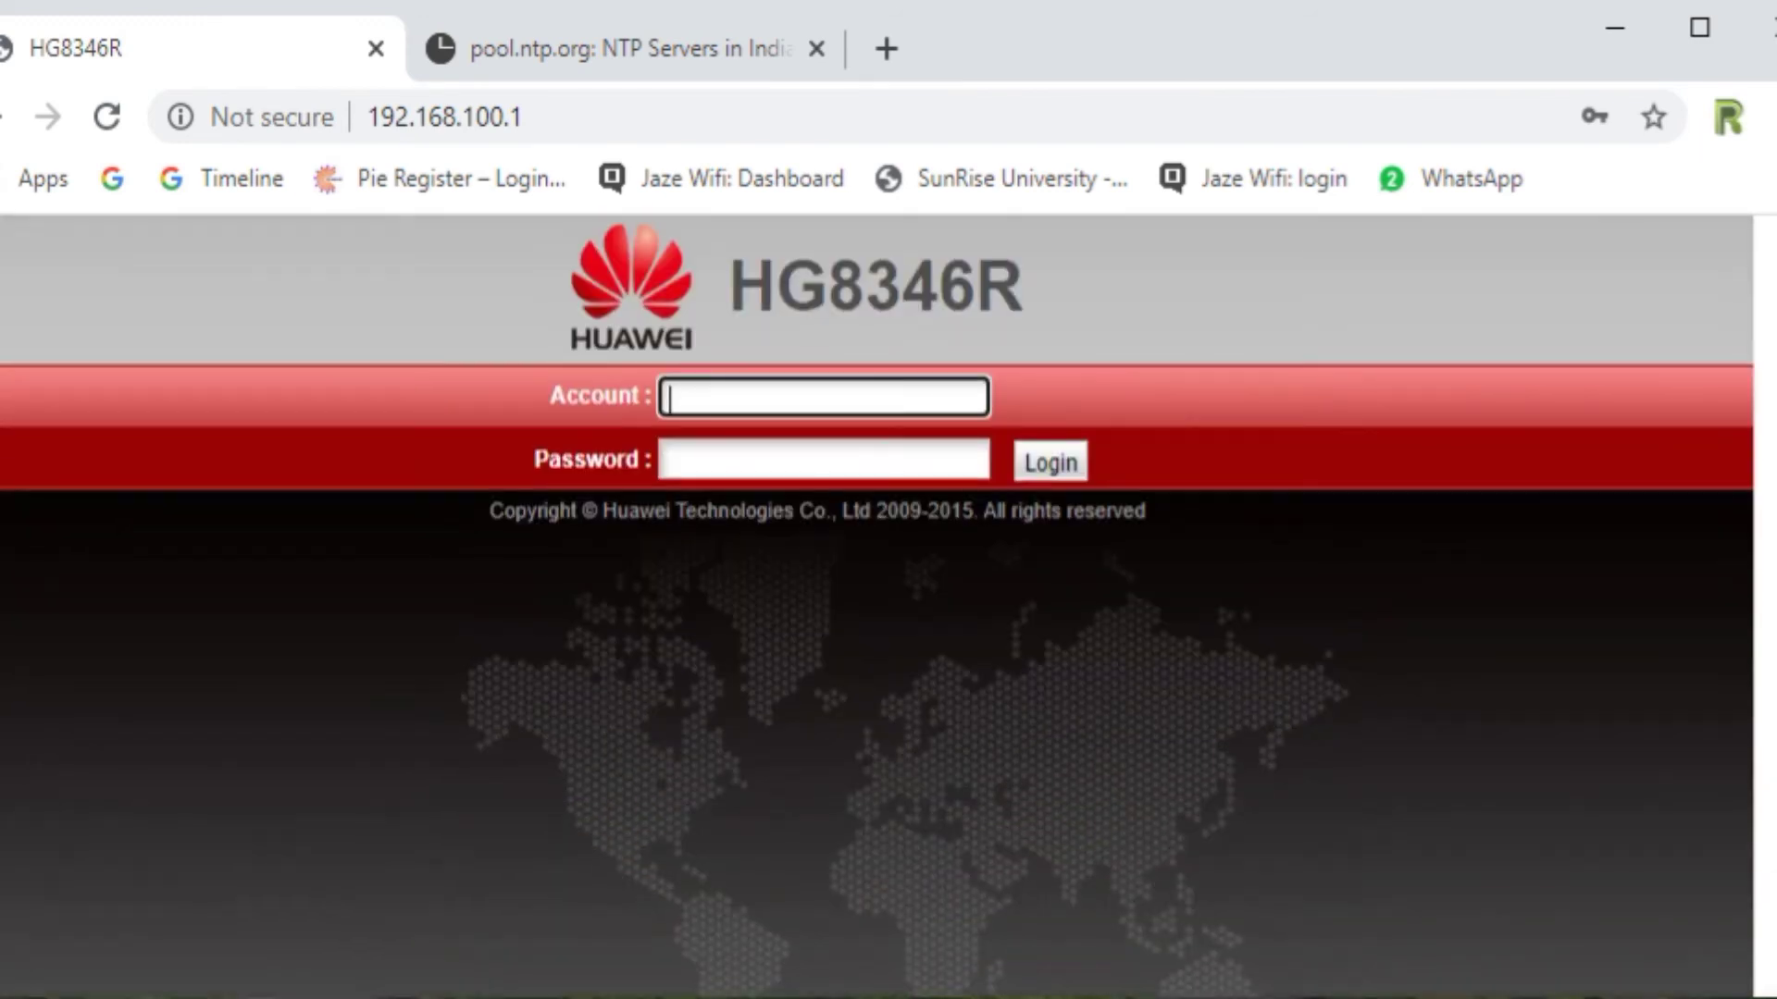
{"action": "scroll", "coordinate": [877, 608], "scroll_direction": "up", "scroll_amount": 1}
{"action": "scroll", "coordinate": [878, 608], "scroll_direction": "up", "scroll_amount": 1}
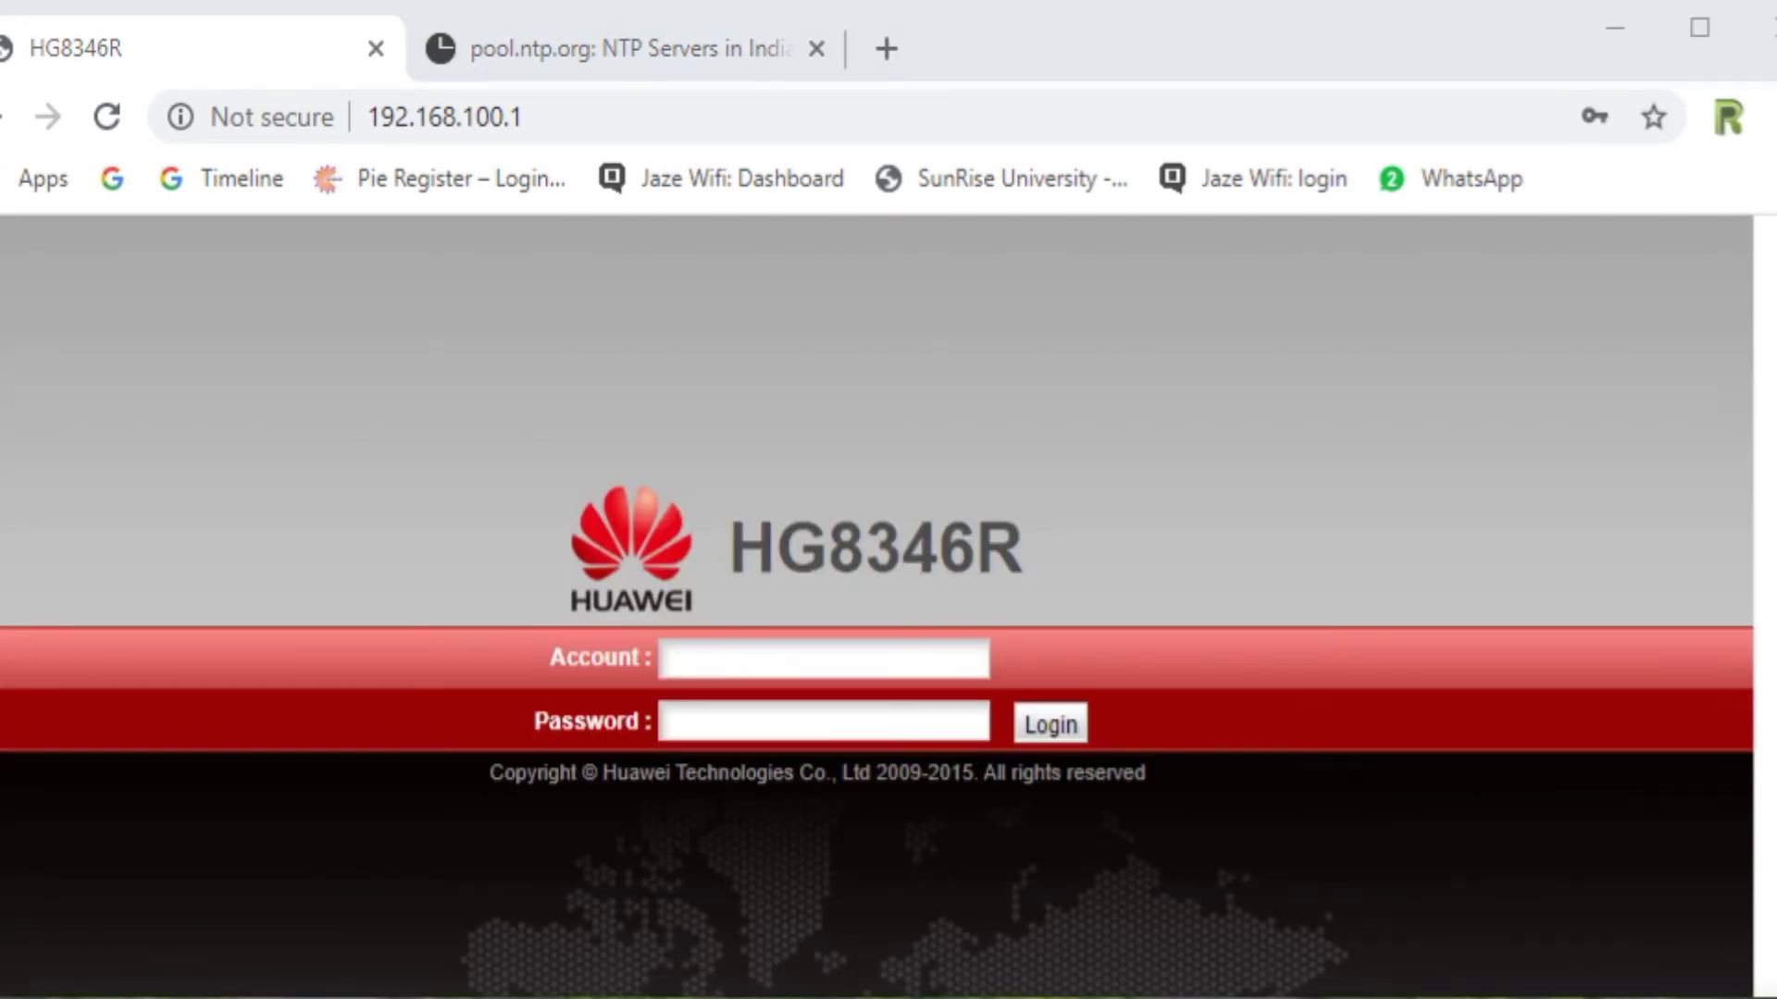
{"action": "left_click", "coordinate": [709, 676]}
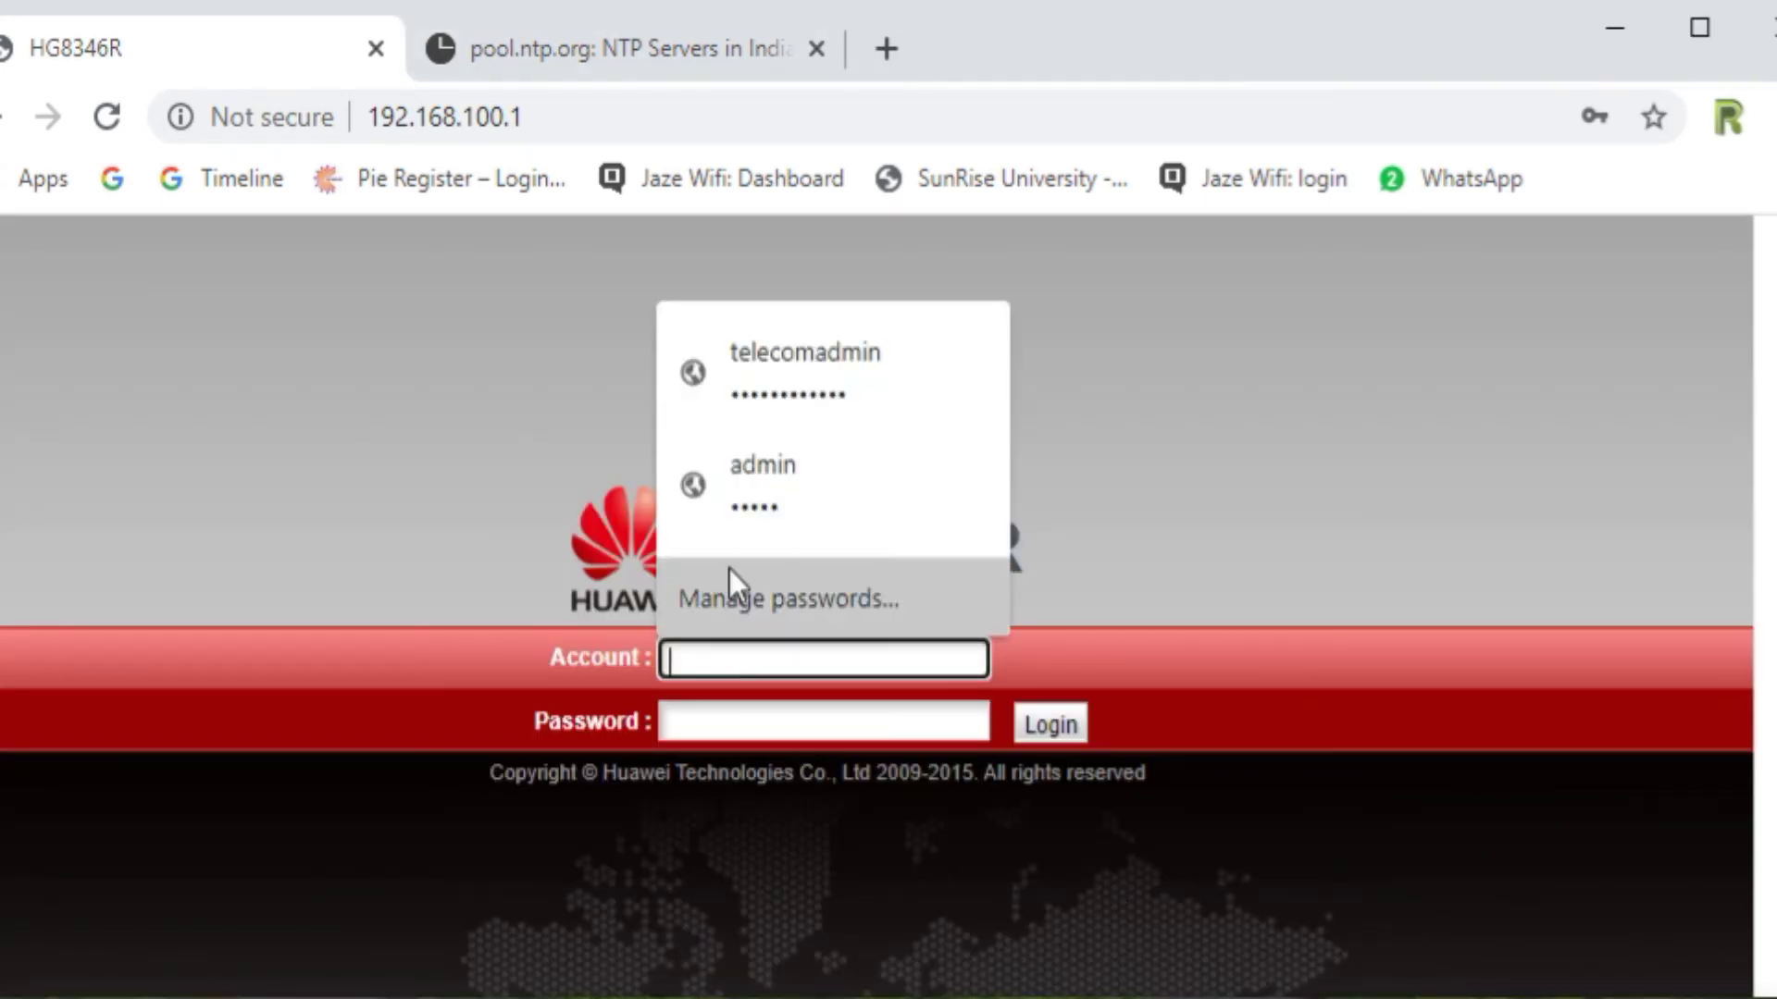
{"action": "left_click", "coordinate": [787, 352]}
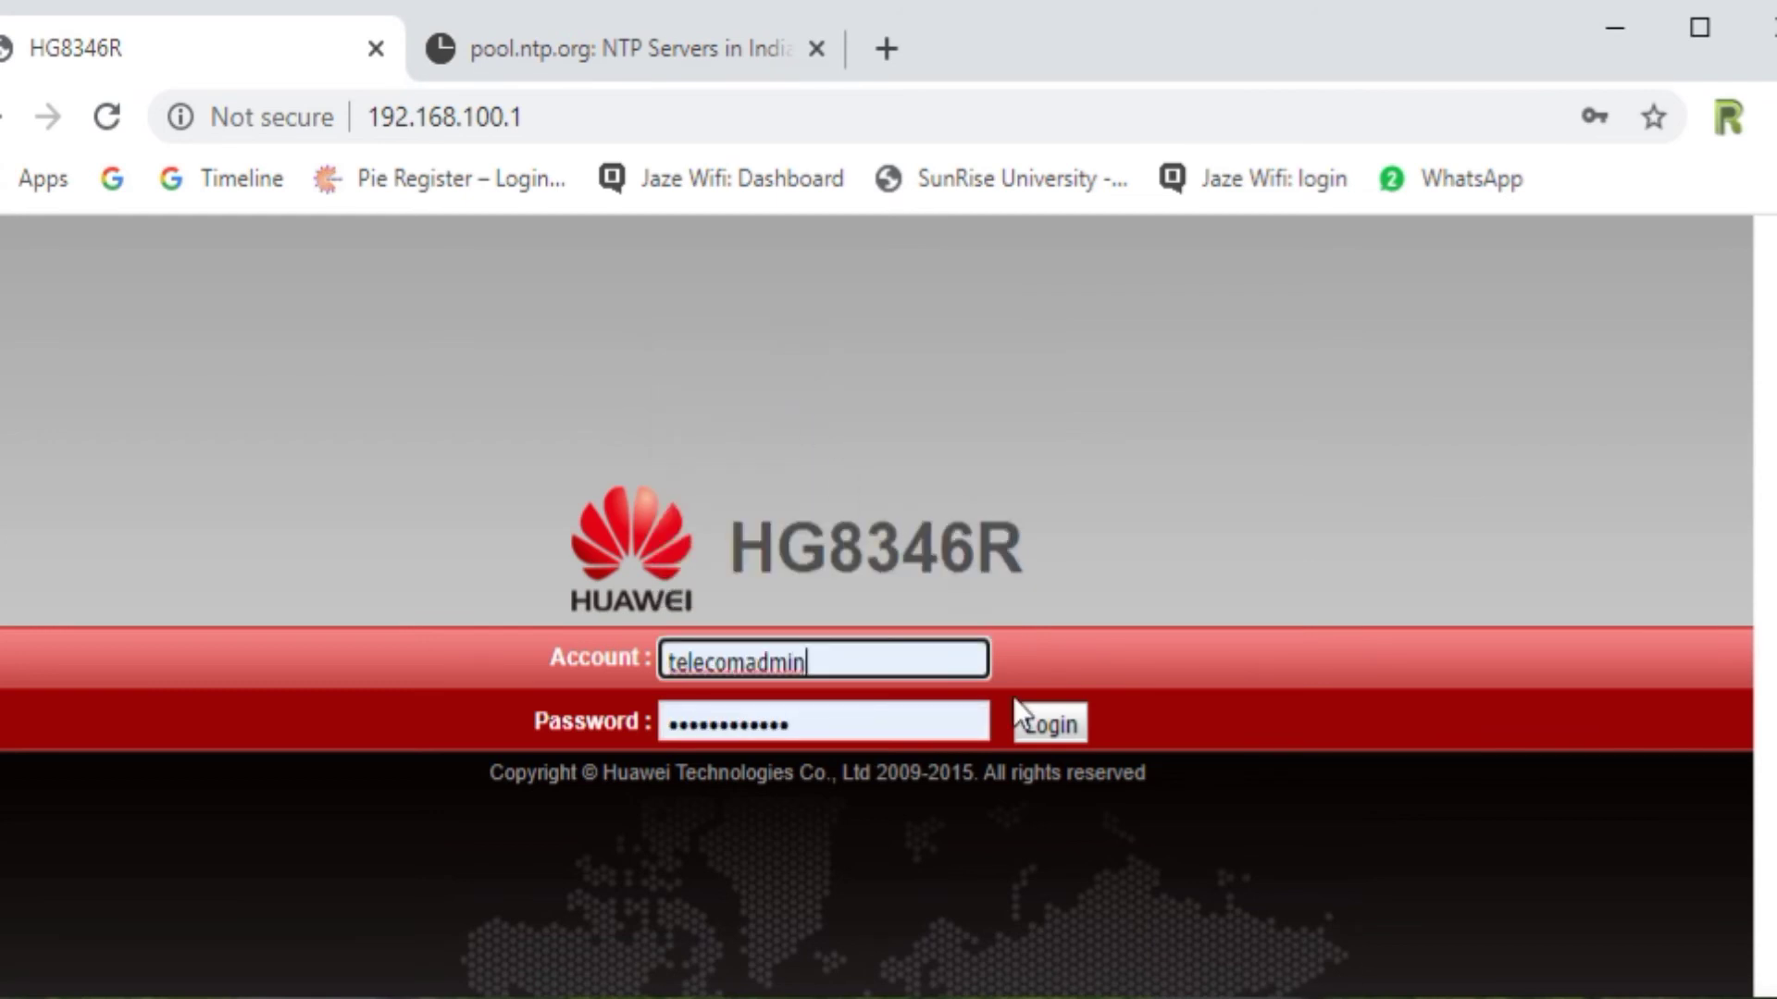
{"action": "left_click", "coordinate": [1029, 723]}
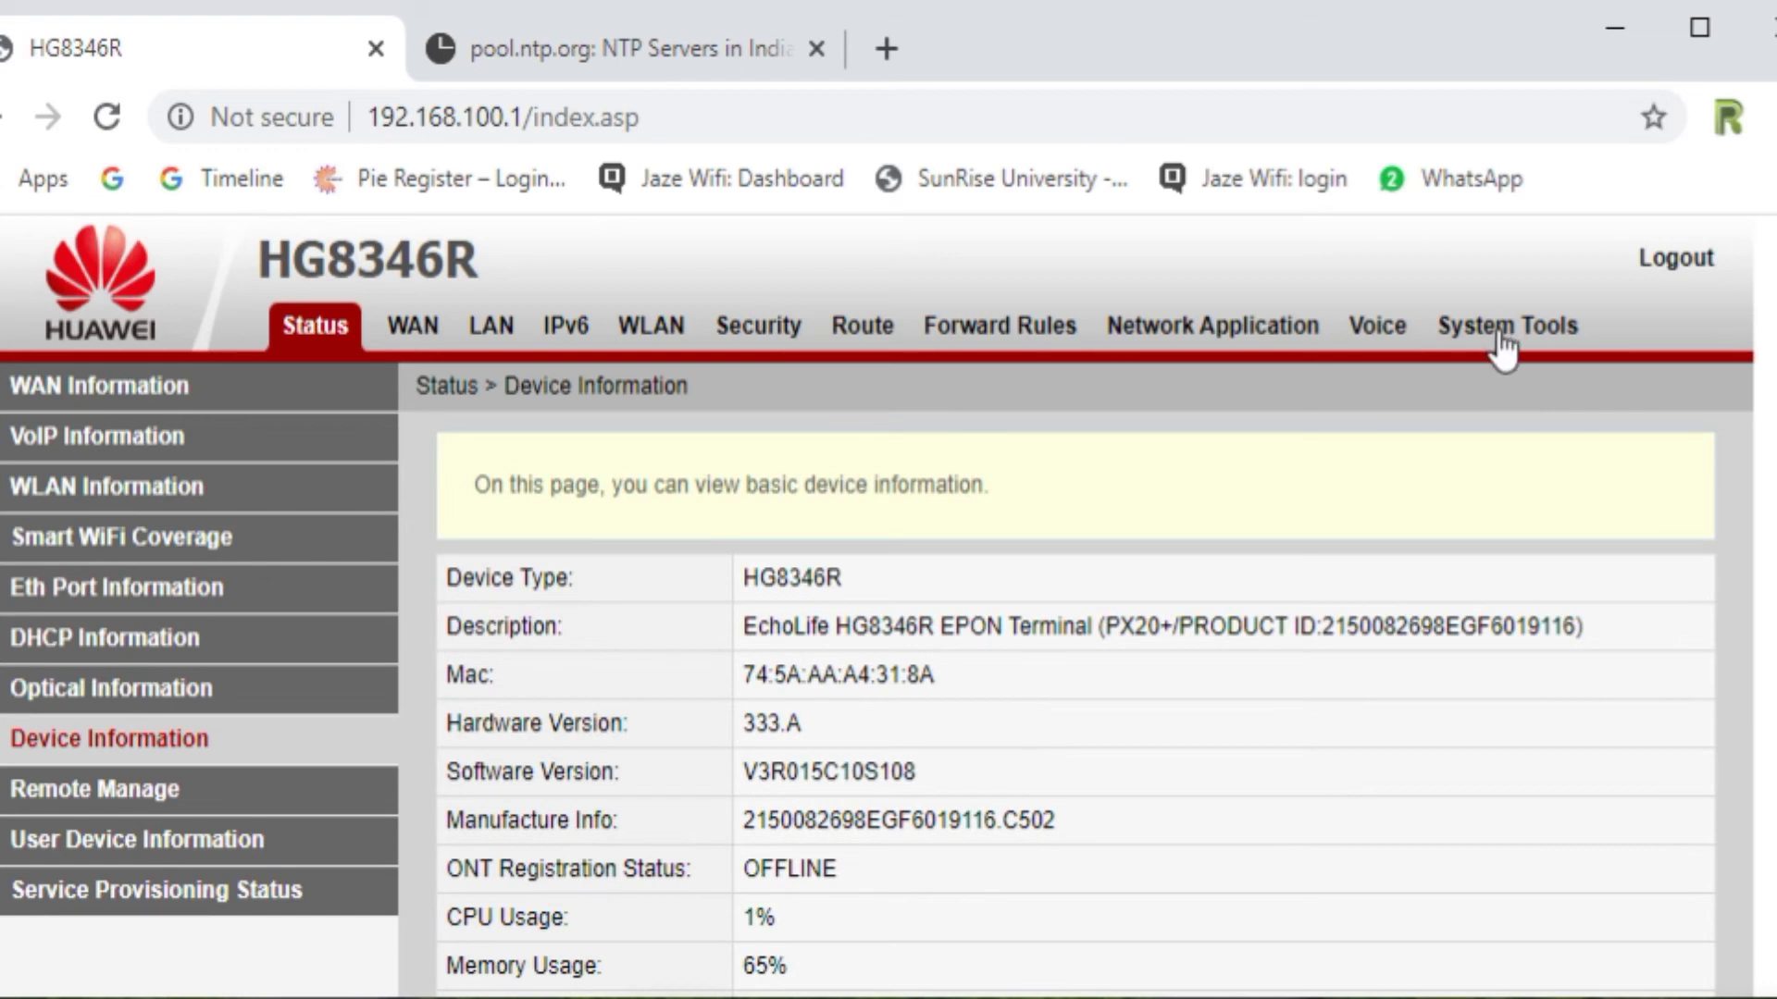
In System Tools > Time Setting, enable automatic synchronization with the network time server.
{"action": "left_click", "coordinate": [1500, 345]}
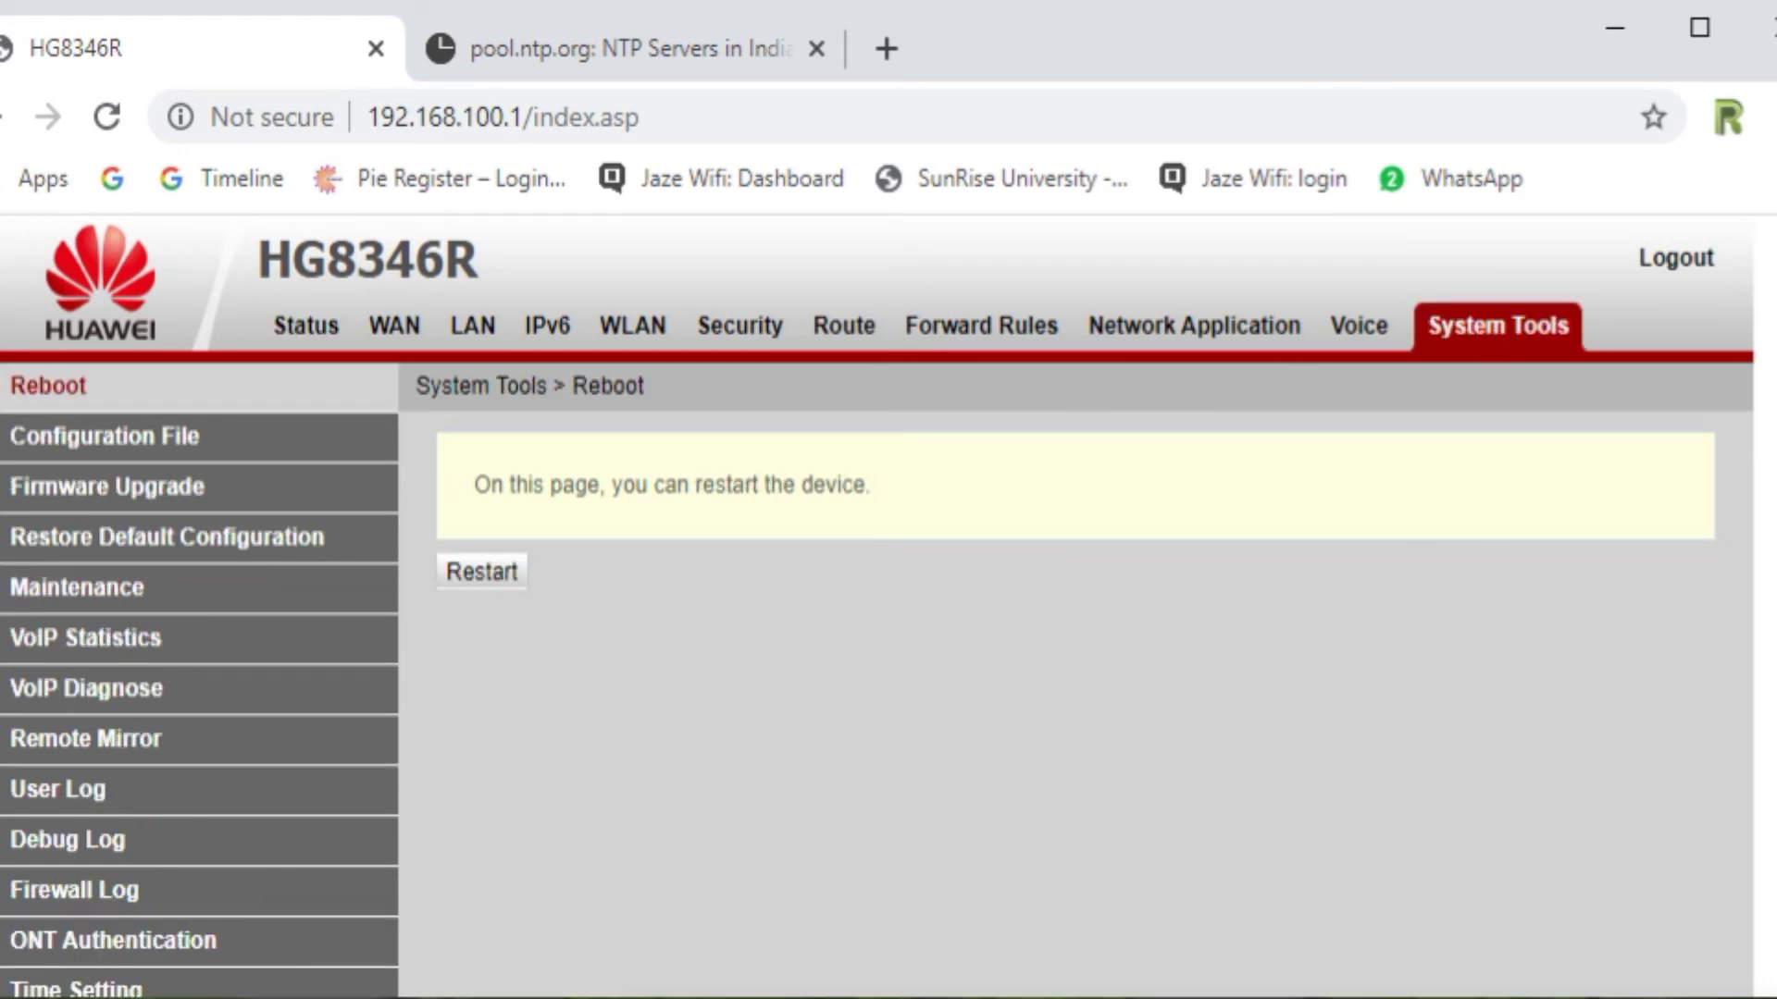
{"action": "scroll", "coordinate": [890, 601], "scroll_direction": "down", "scroll_amount": 3}
{"action": "scroll", "coordinate": [884, 510], "scroll_direction": "down", "scroll_amount": 1}
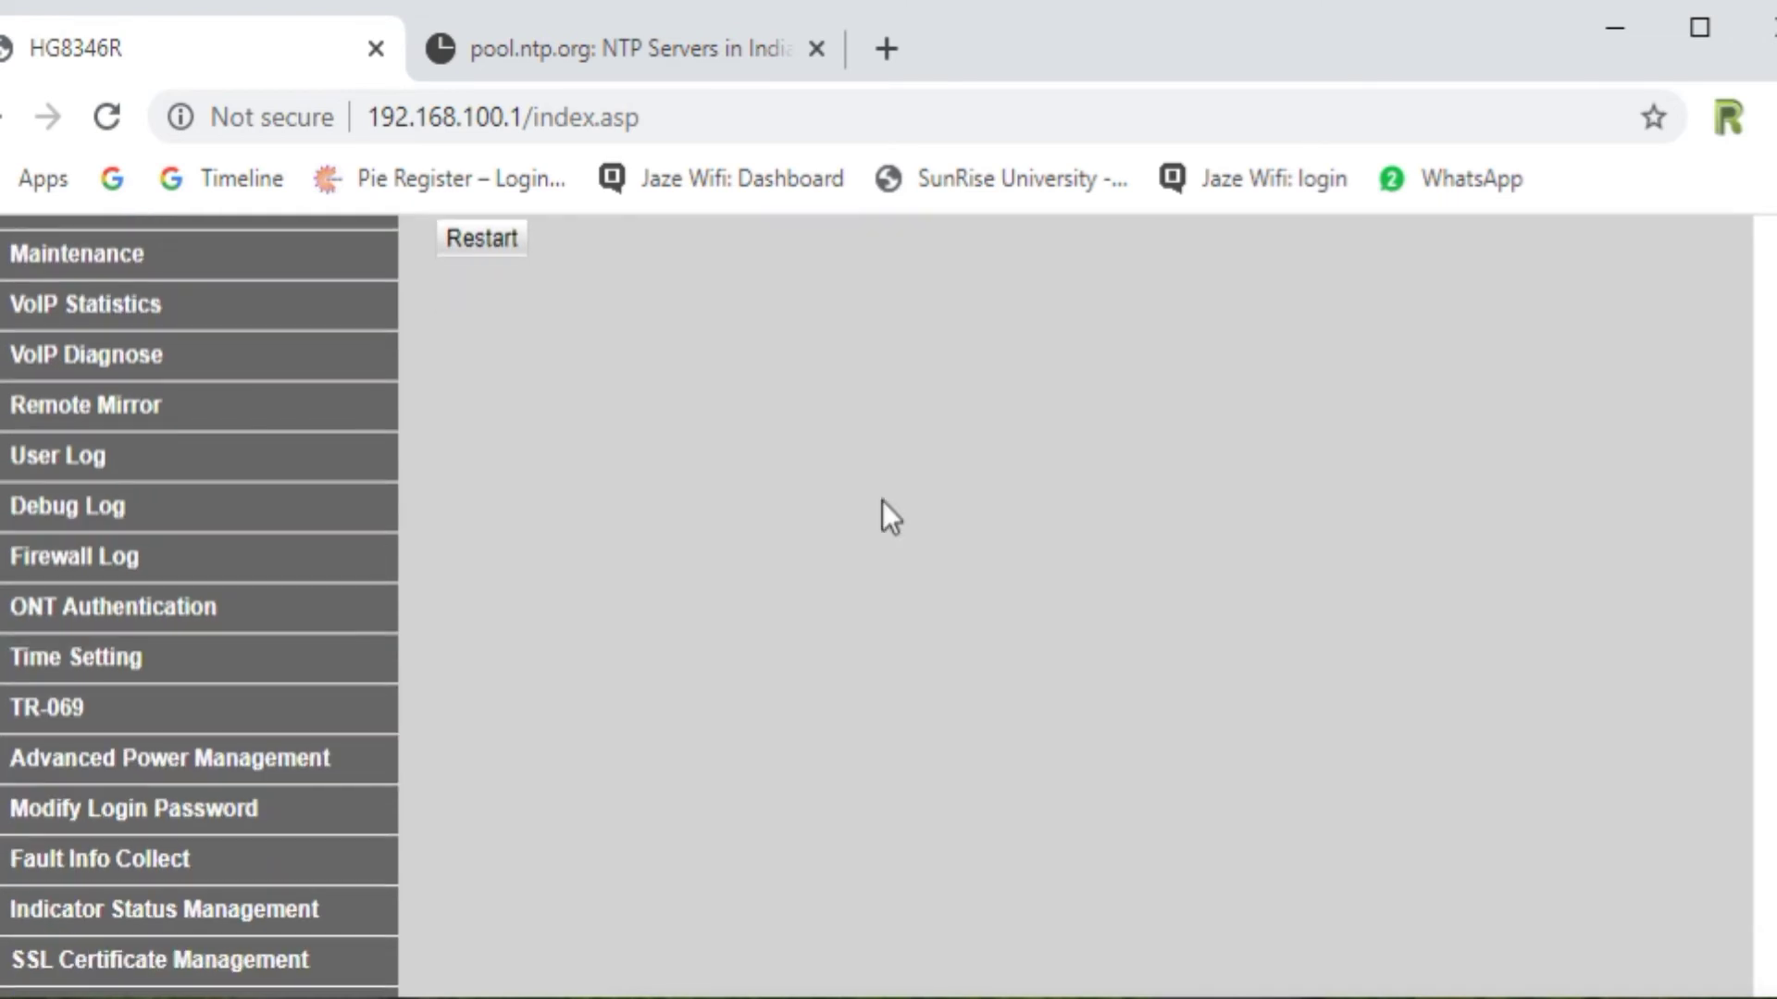
{"action": "left_click", "coordinate": [101, 662]}
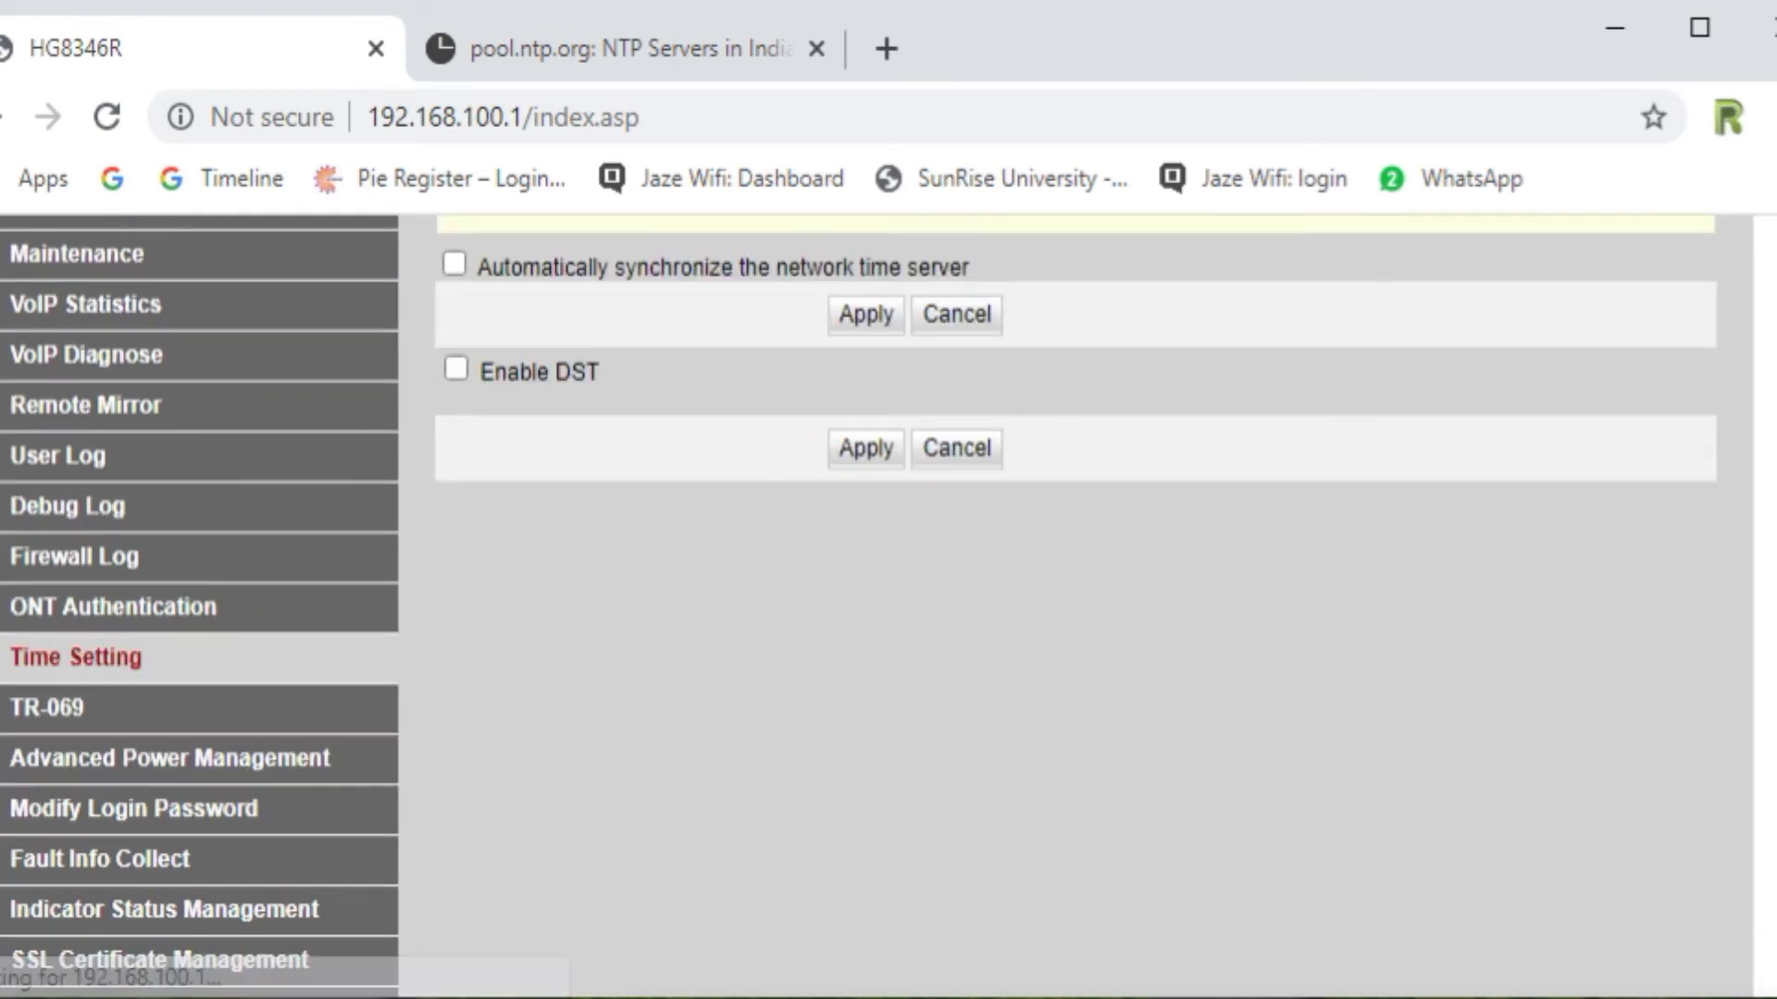
{"action": "scroll", "coordinate": [888, 601], "scroll_direction": "up", "scroll_amount": 2}
{"action": "left_click", "coordinate": [455, 409]}
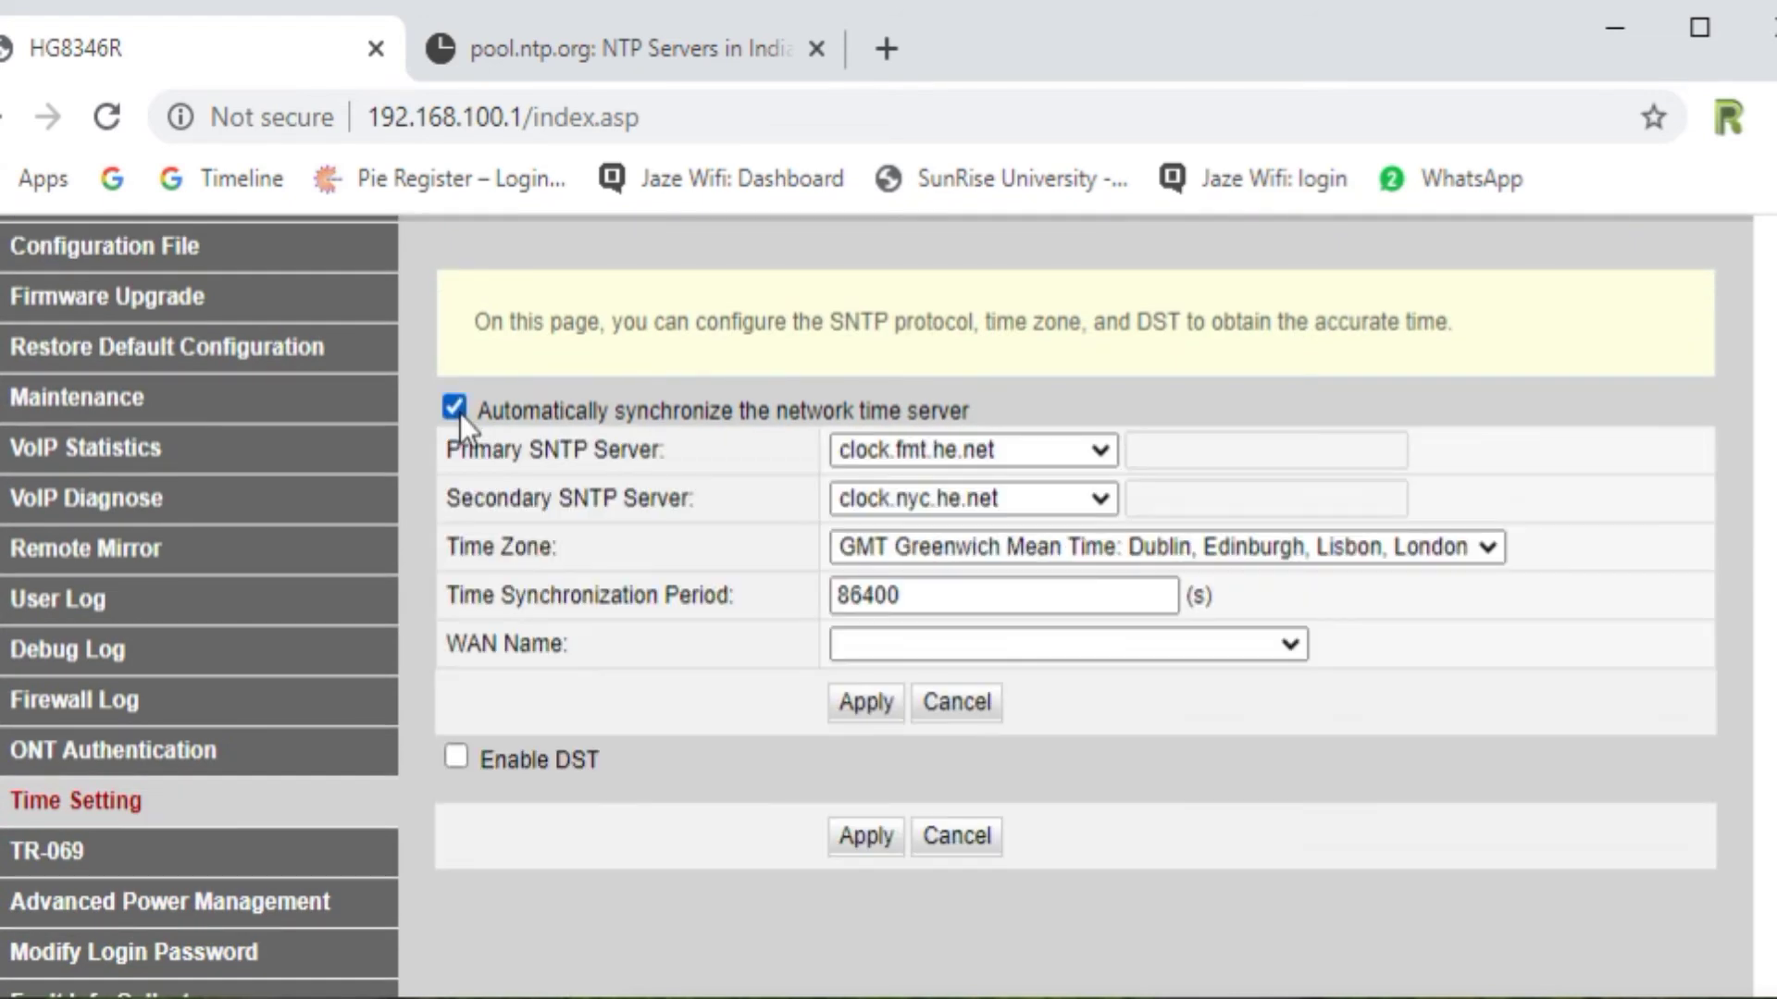
Set Primary and Secondary SNTP Server to Other, then view the India pool.ntp.org server list.
{"action": "left_click", "coordinate": [941, 452]}
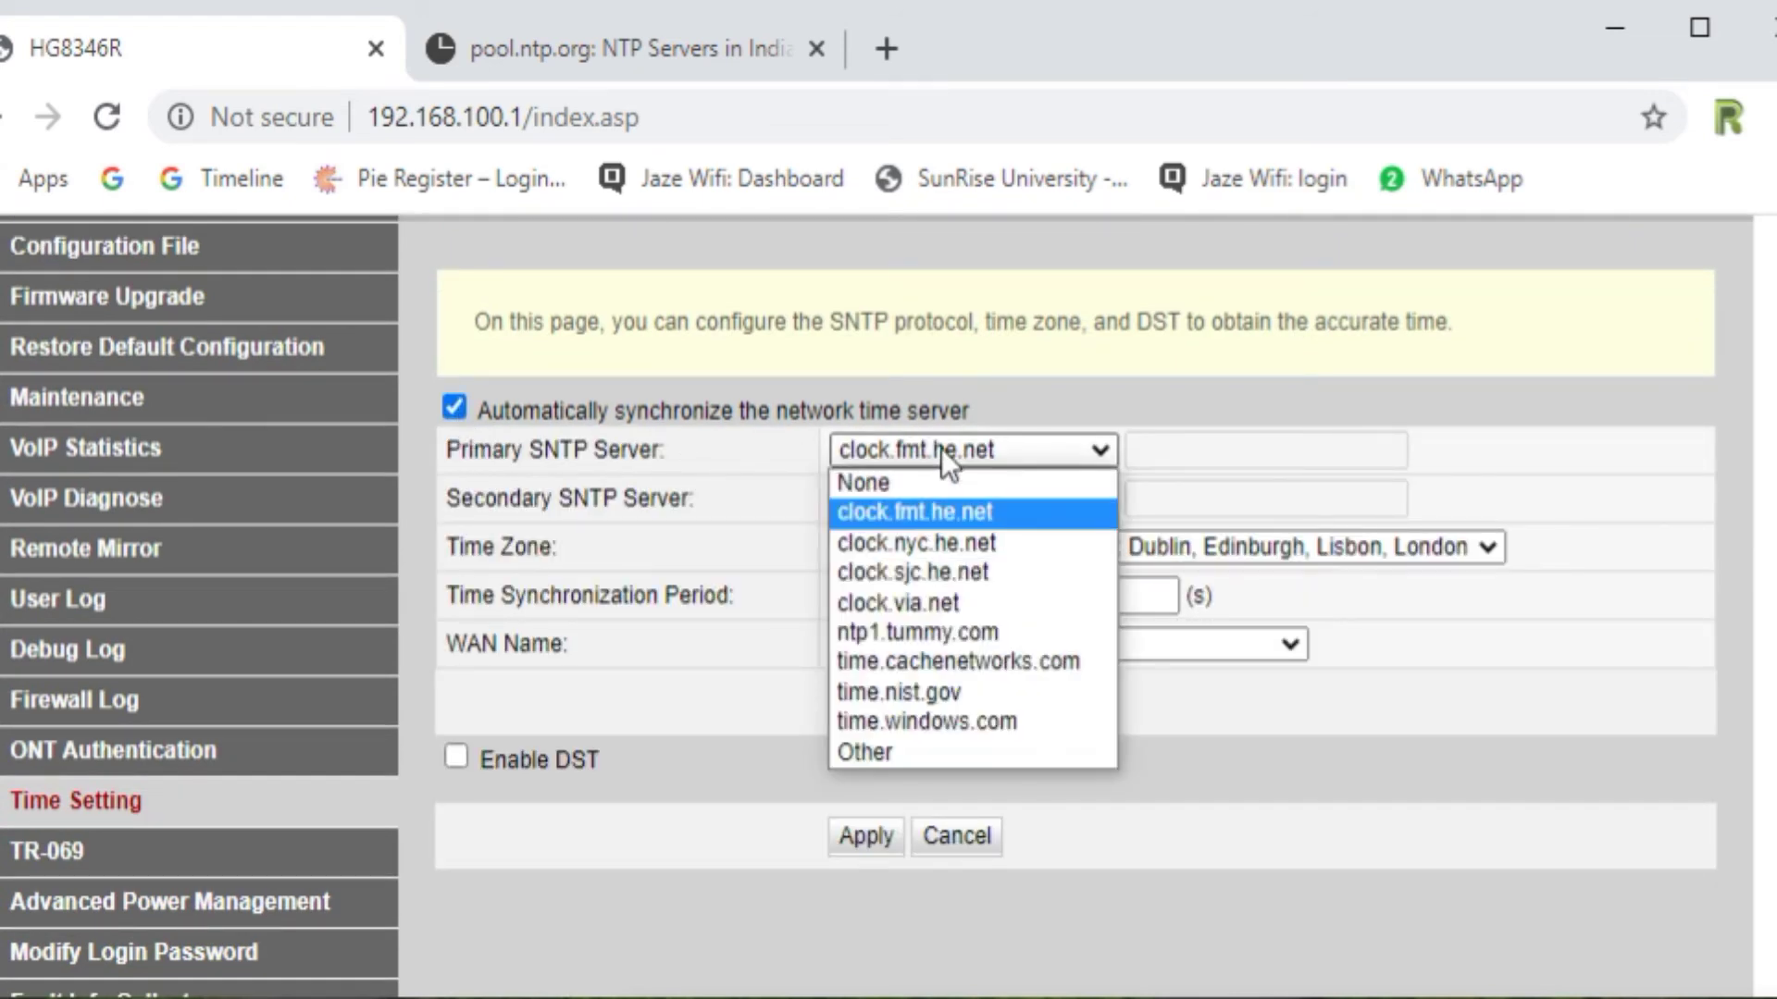
{"action": "left_click", "coordinate": [920, 756]}
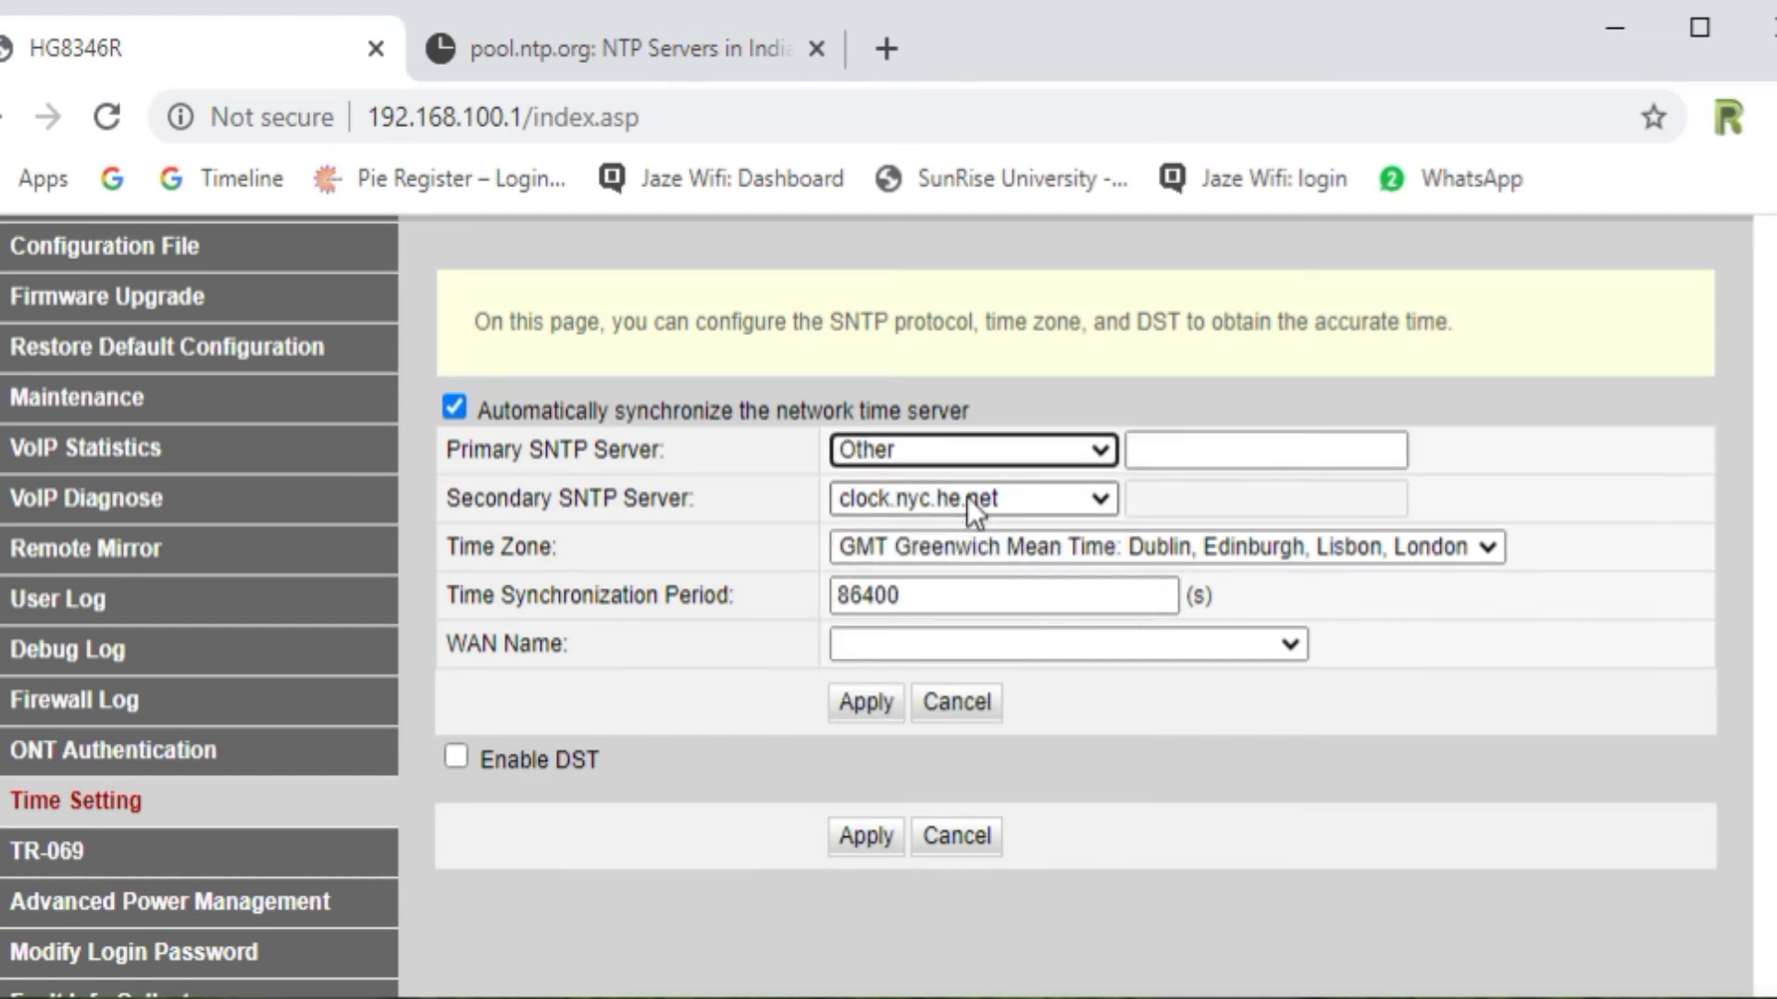
{"action": "left_click", "coordinate": [968, 498]}
{"action": "left_click", "coordinate": [935, 801]}
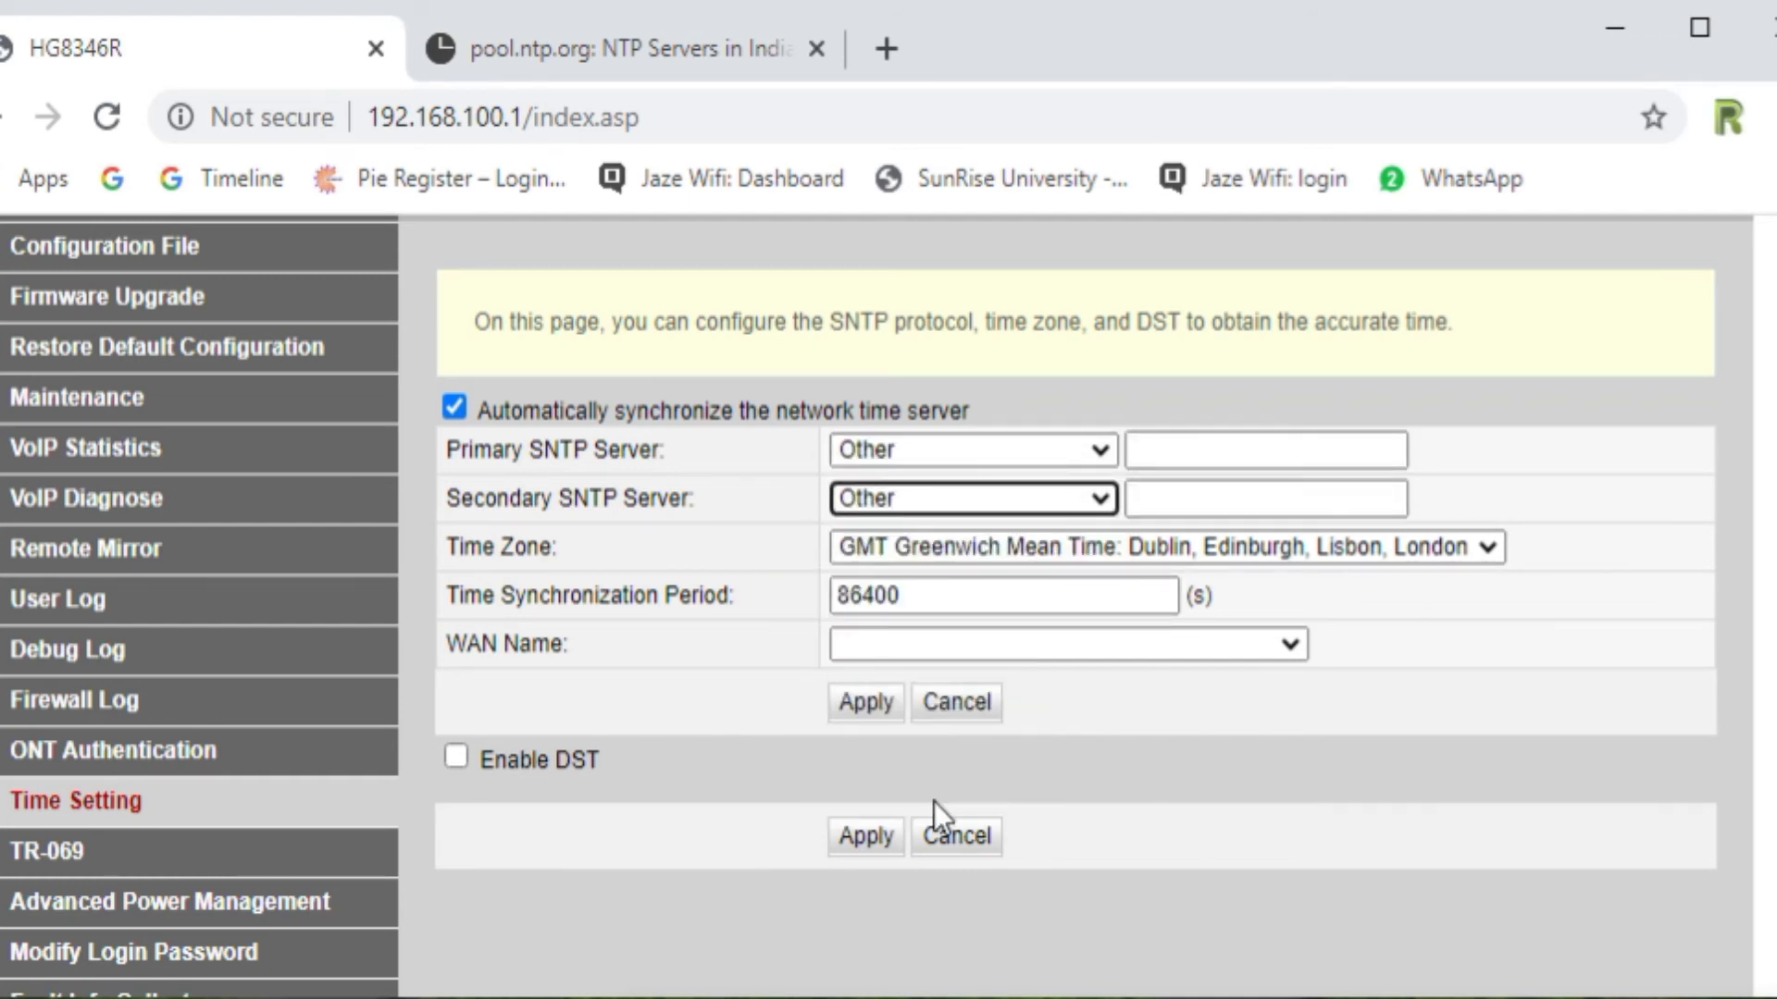
{"action": "left_click", "coordinate": [1247, 449]}
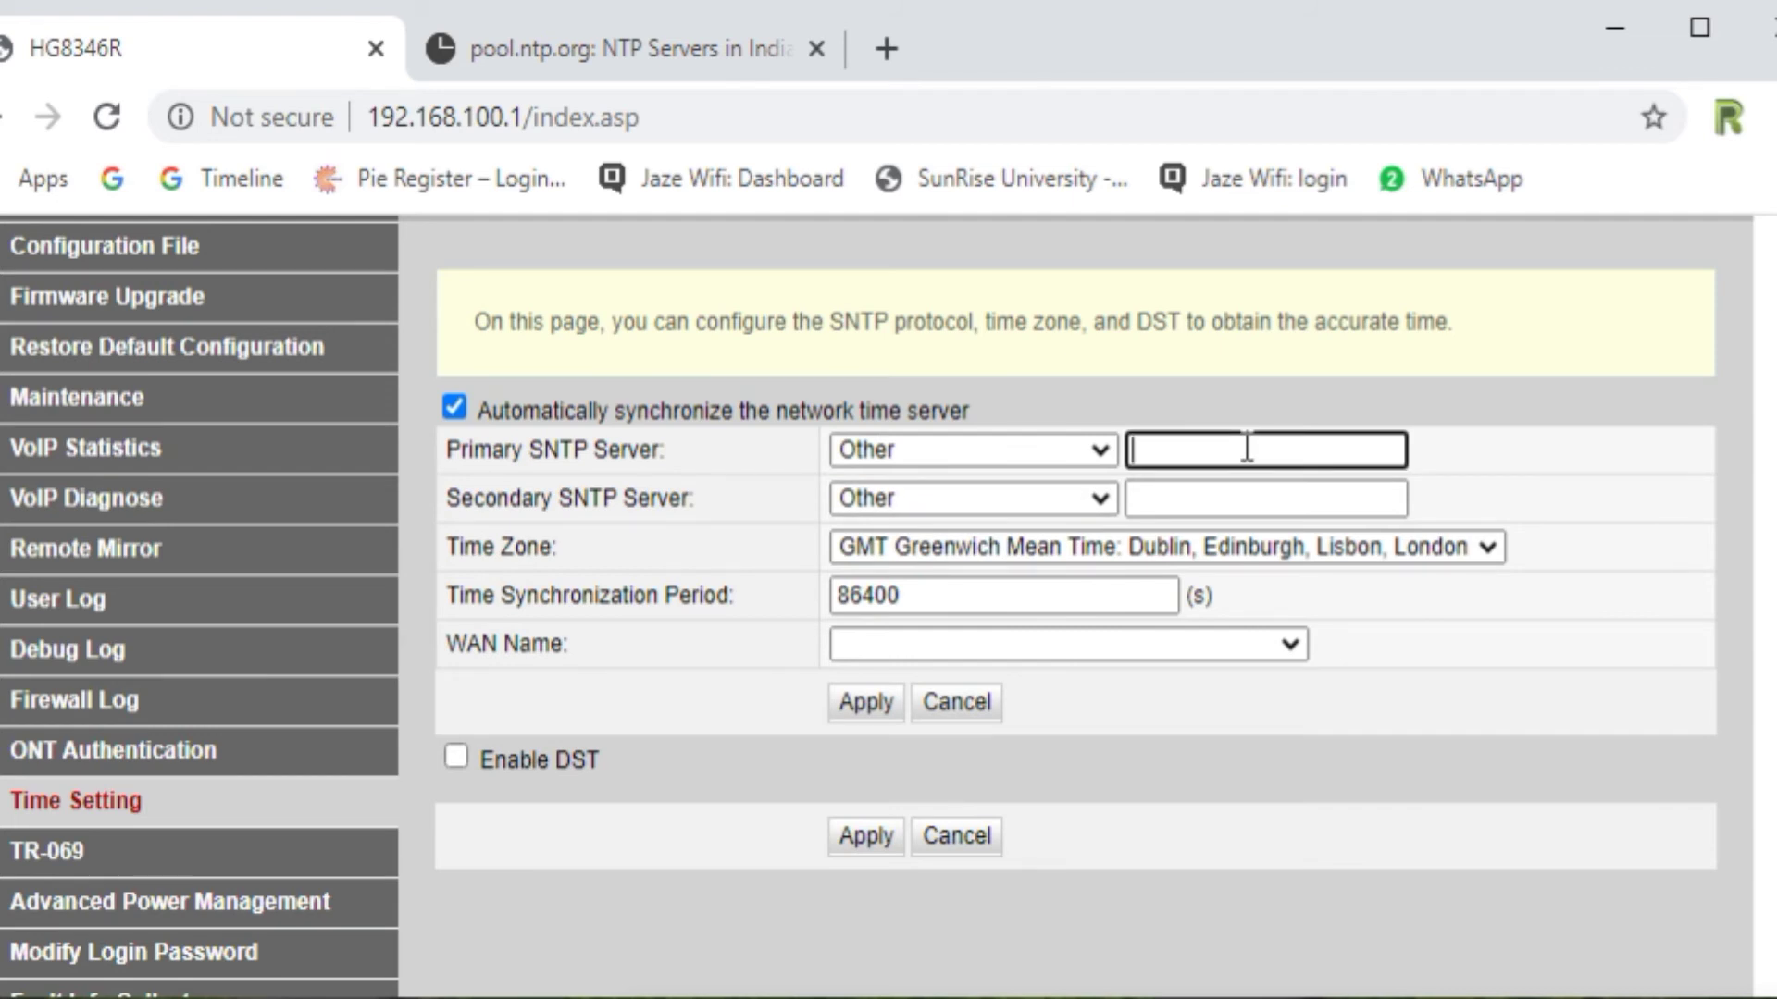
{"action": "left_click", "coordinate": [655, 46]}
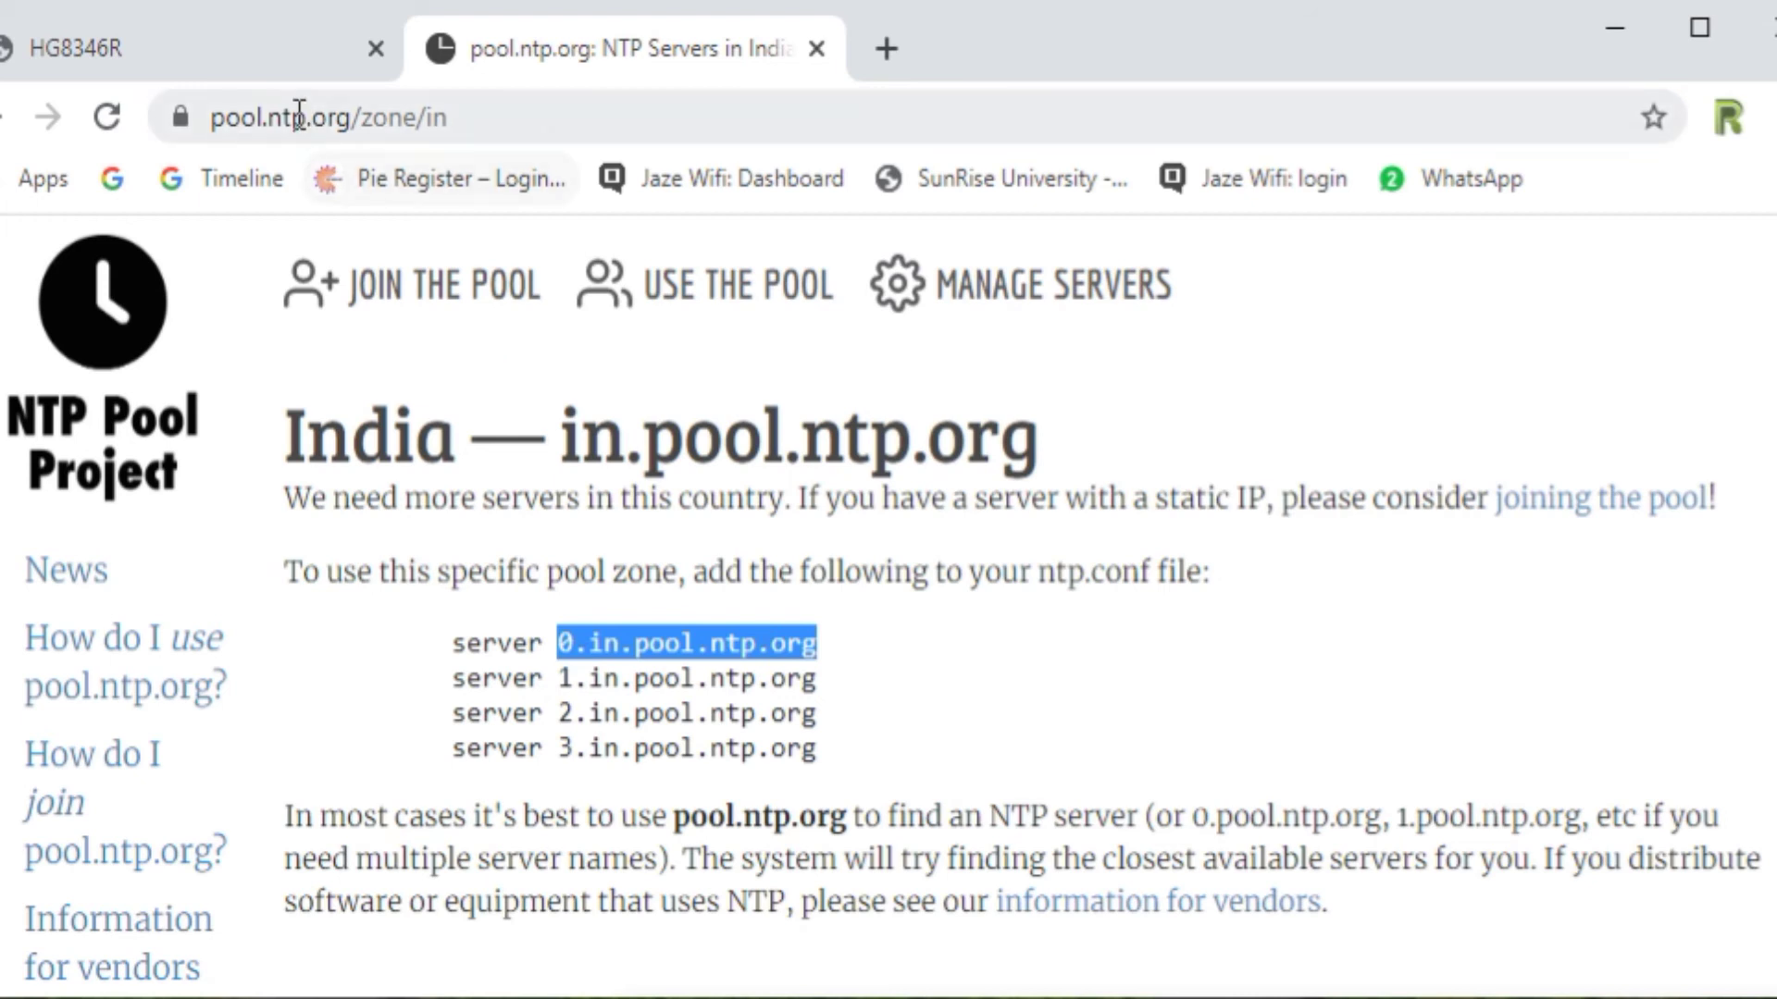
Enter 0.in.pool.ntp.org as primary and 1.in.pool.ntp.org as secondary SNTP server.
{"action": "left_click", "coordinate": [277, 65]}
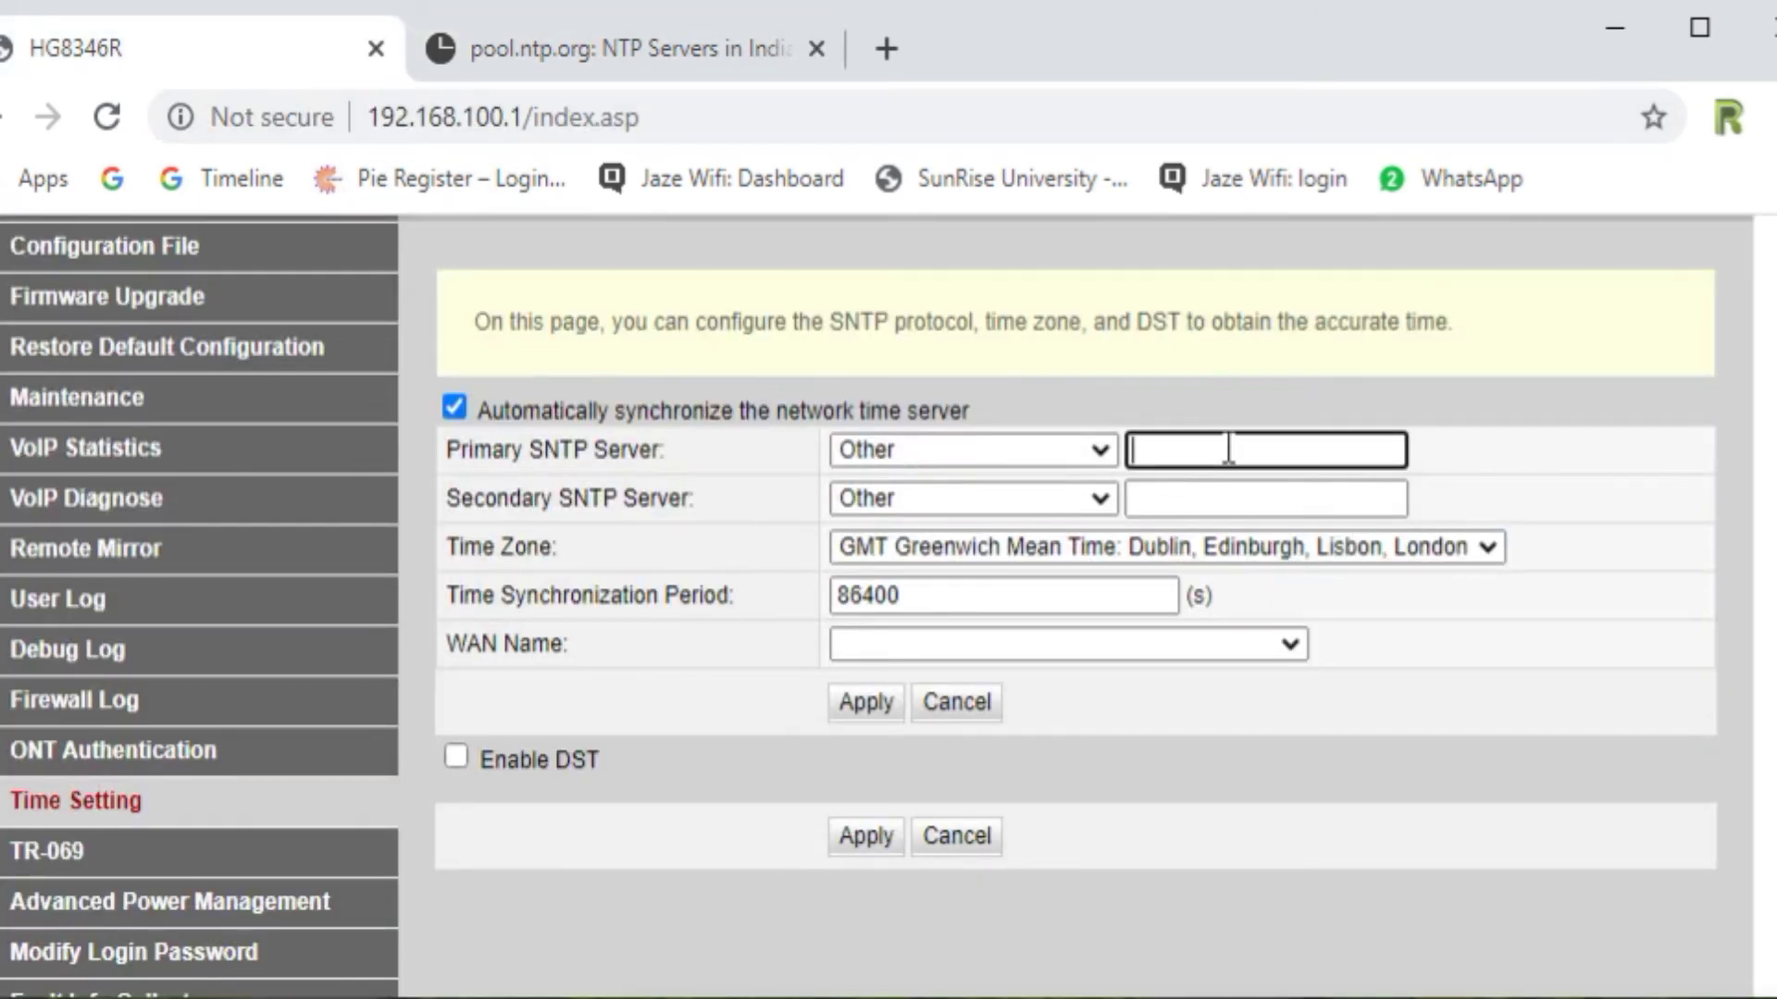
{"action": "type", "text": "0.in.pool.ntp.org"}
{"action": "left_click", "coordinate": [1179, 502]}
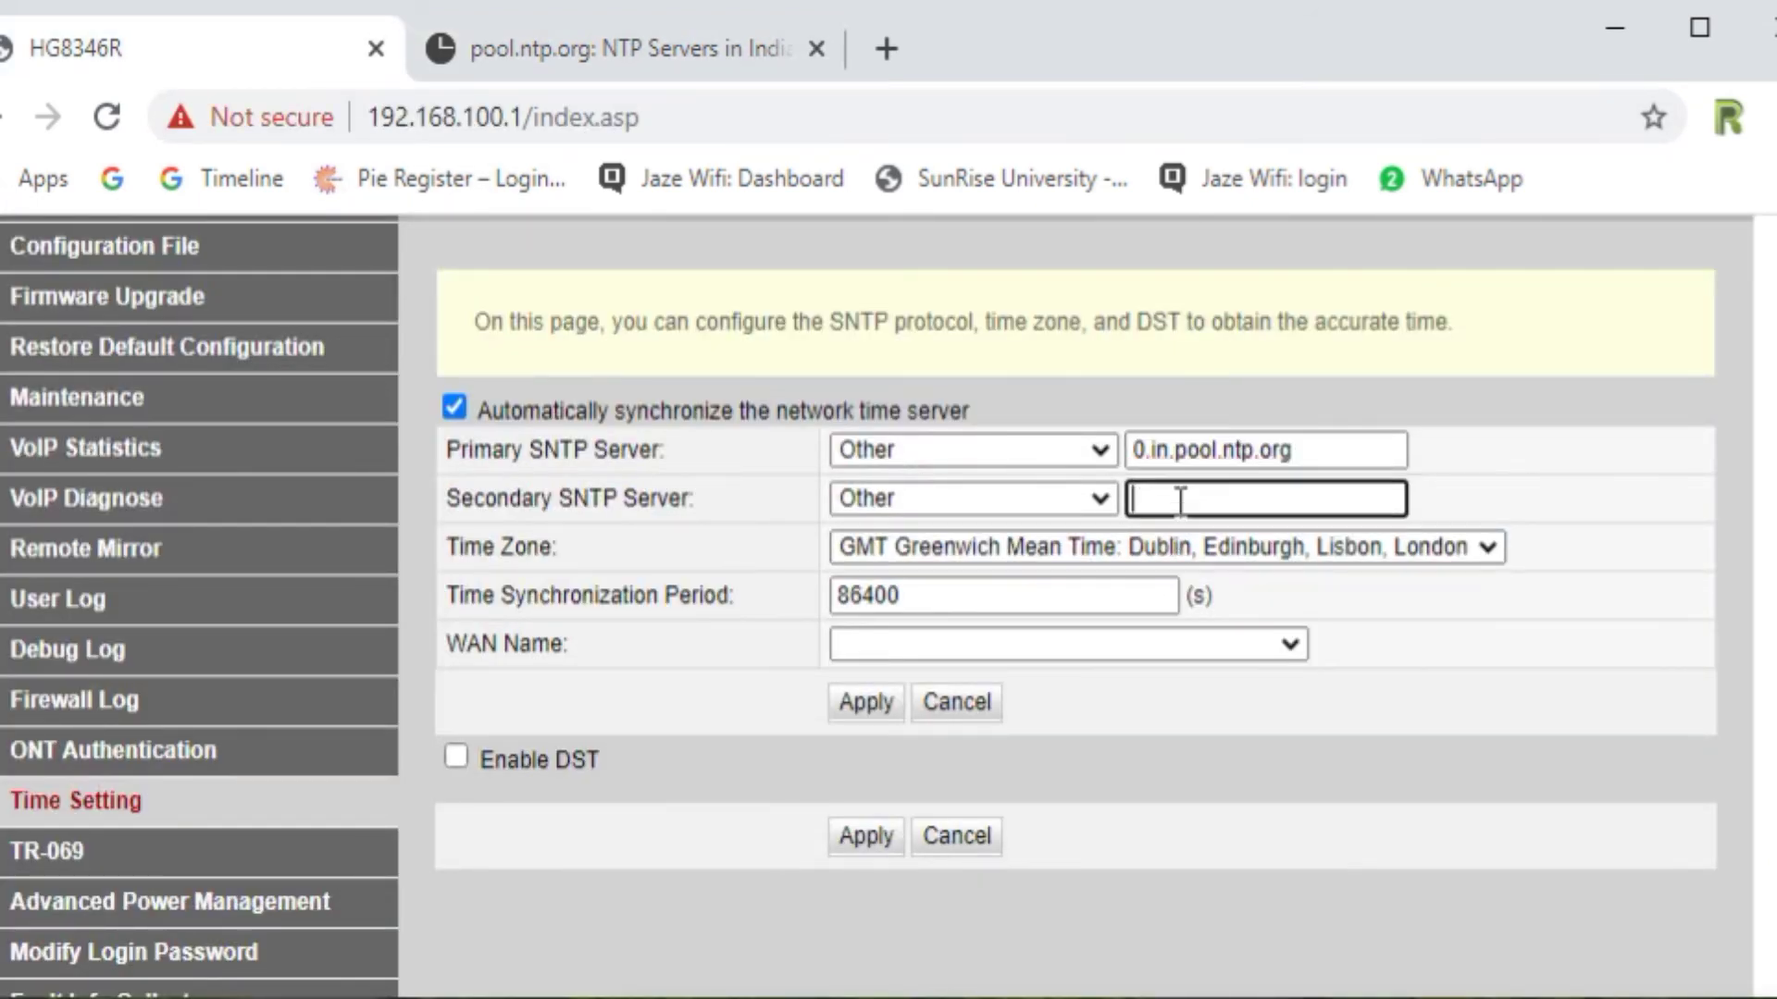
{"action": "type", "text": "0.in.pool.ntp.org"}
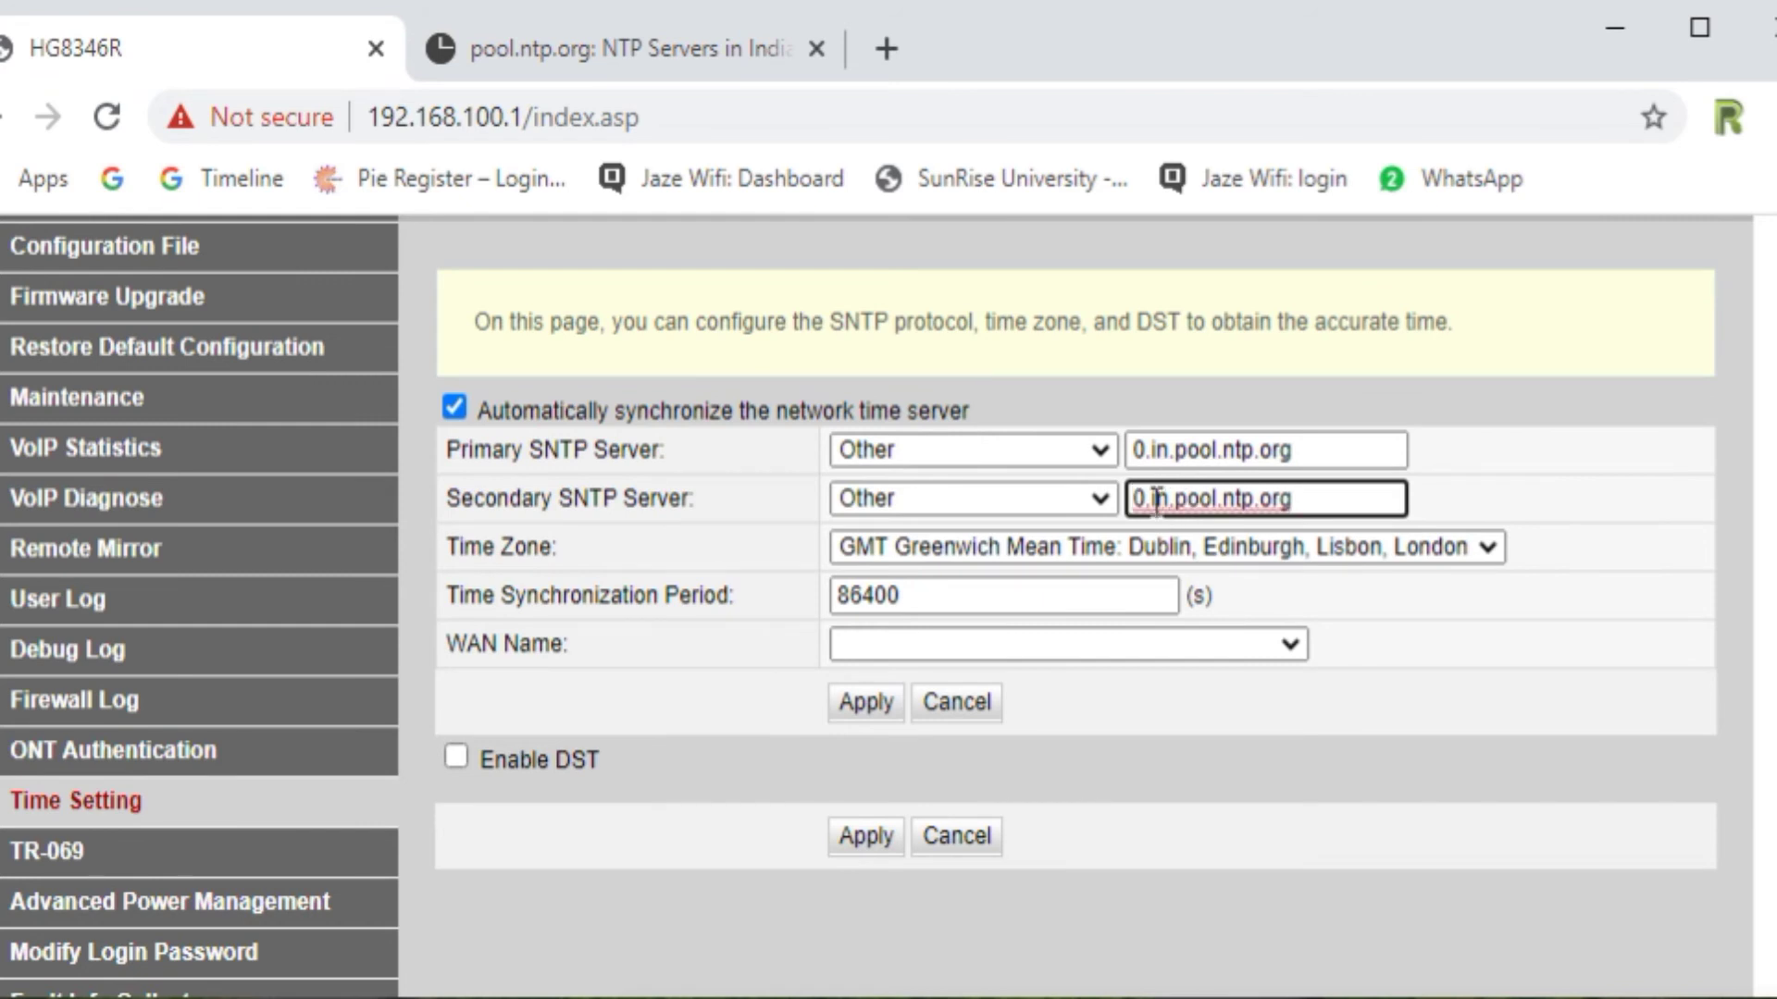
{"action": "left_click", "coordinate": [1149, 500]}
{"action": "key", "text": "BackSpace"}
{"action": "type", "text": "1"}
{"action": "left_click", "coordinate": [993, 557]}
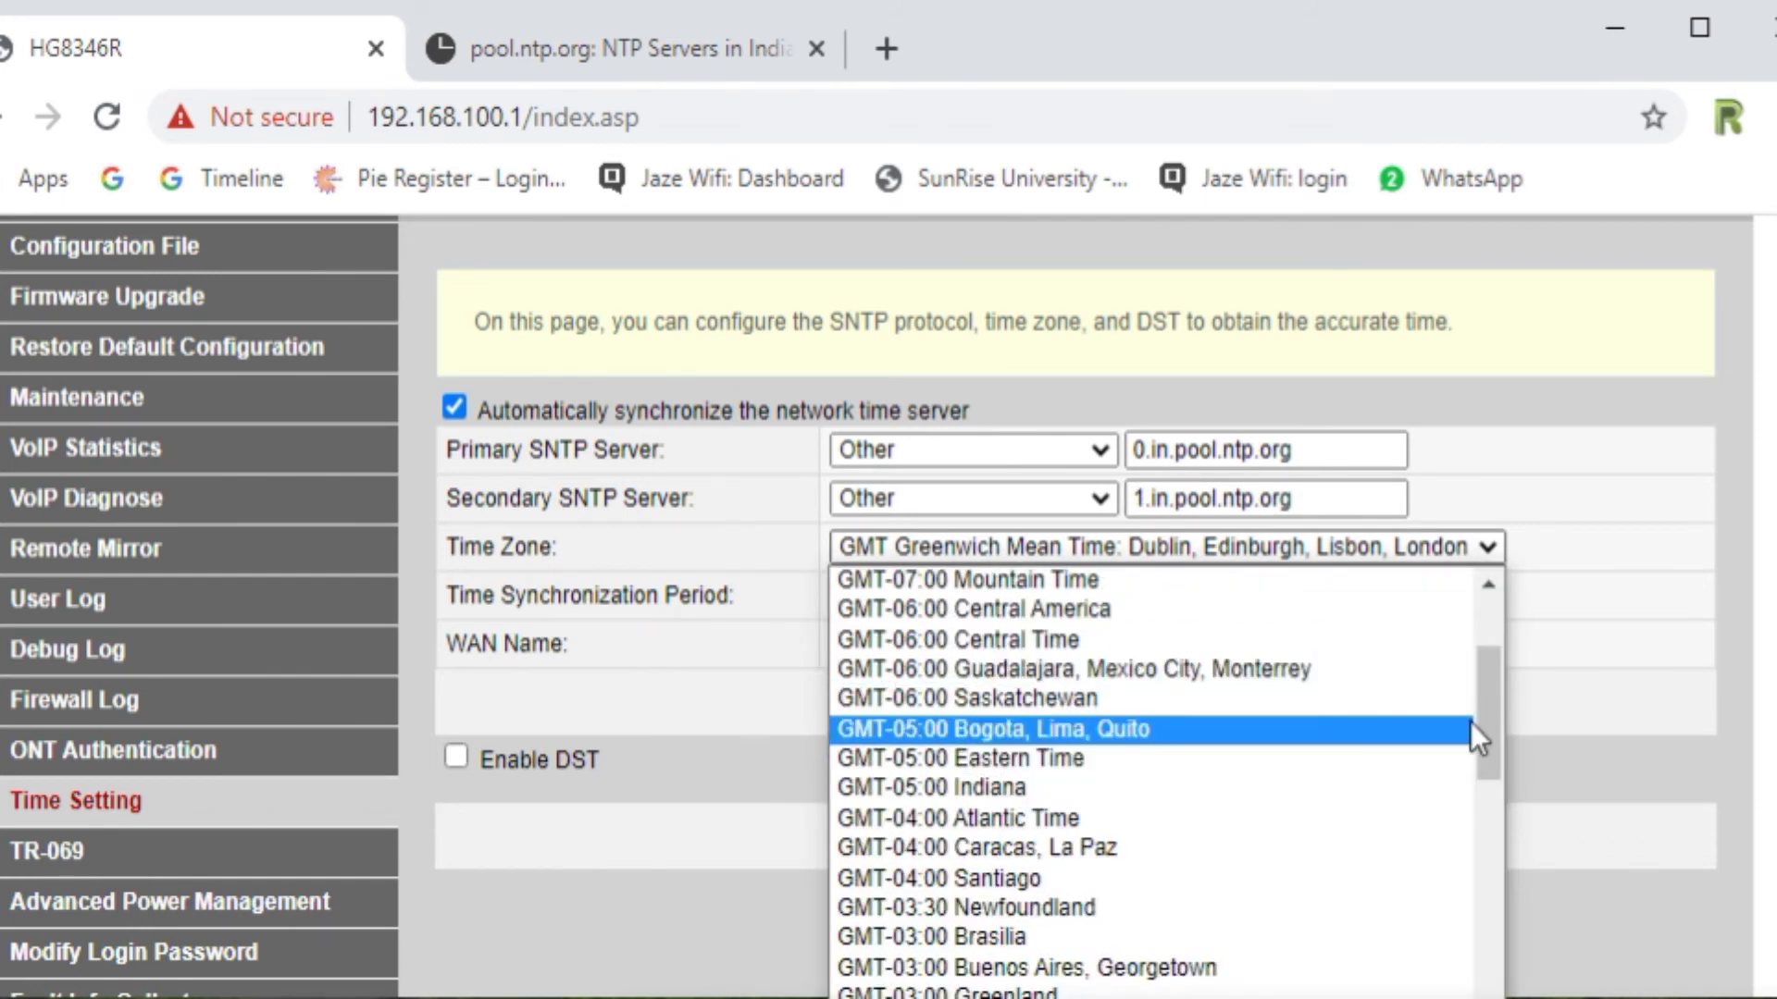
Select time zone GMT+05:30 Chennai, Kolkata, Mumbai, New Delhi and WAN 1_INTERNET_R_VID_, then apply.
{"action": "scroll", "coordinate": [1487, 779], "scroll_direction": "down", "scroll_amount": 1}
{"action": "scroll", "coordinate": [1489, 815], "scroll_direction": "down", "scroll_amount": 5}
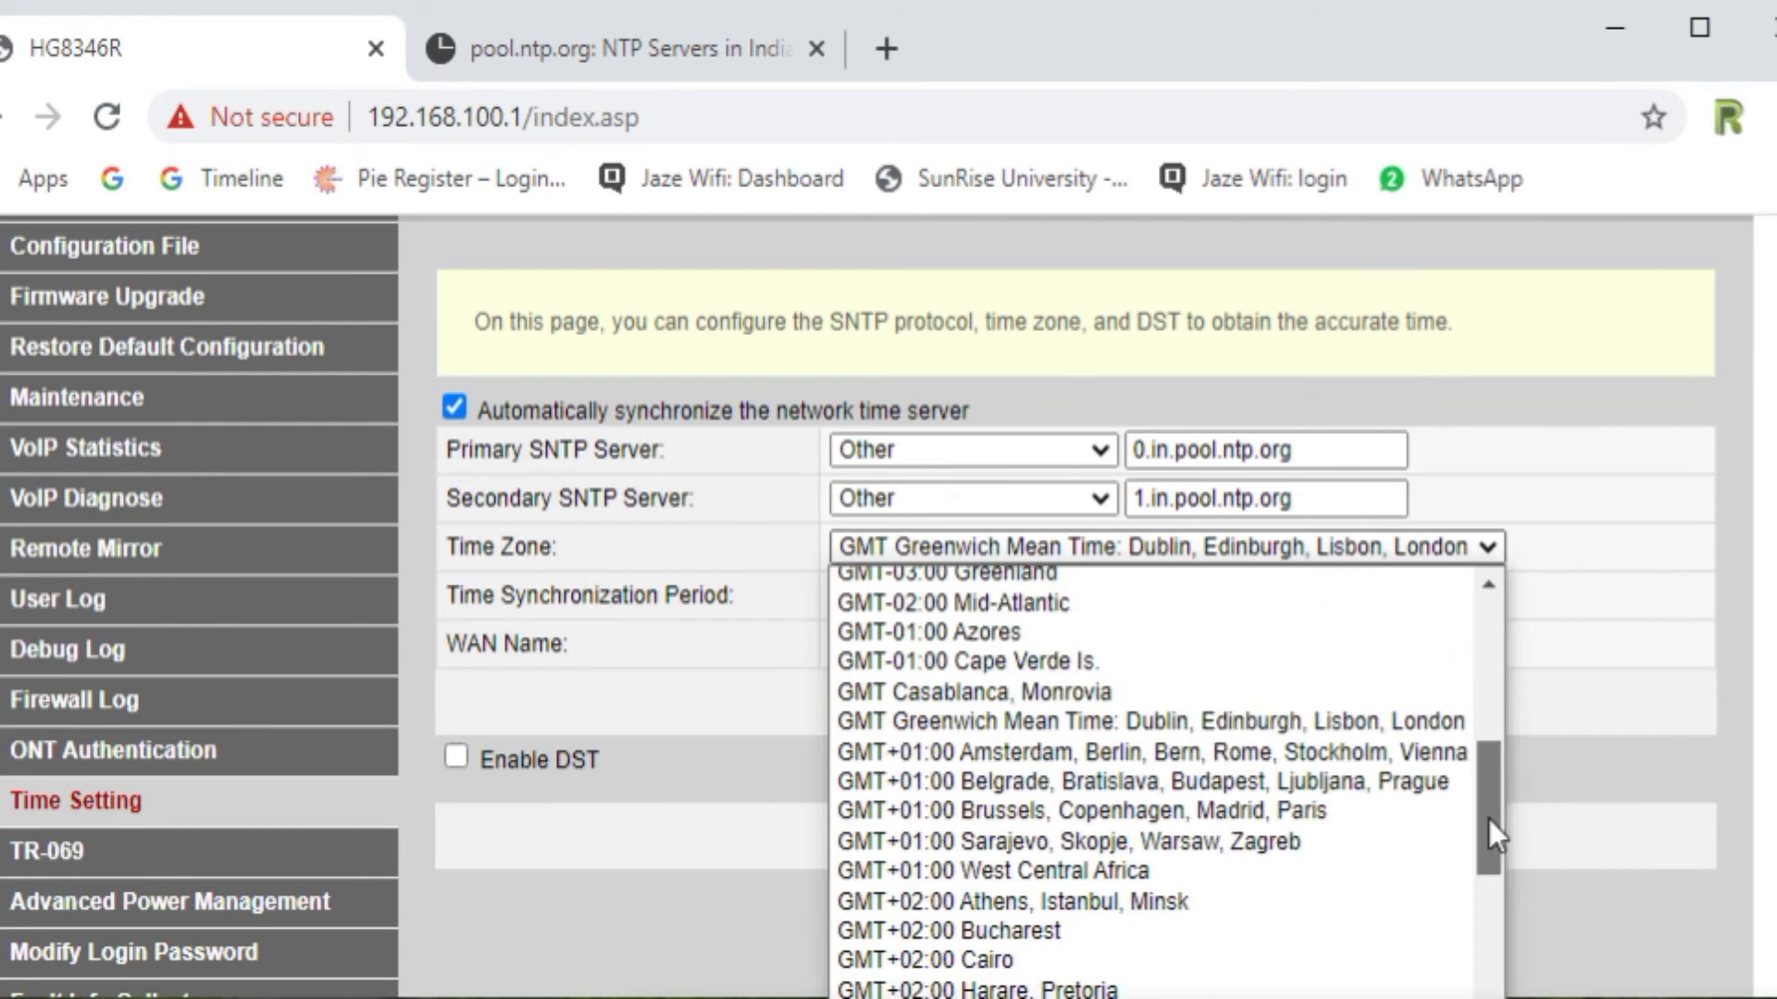
{"action": "left_click_drag", "start_coordinate": [1489, 829], "coordinate": [1482, 927]}
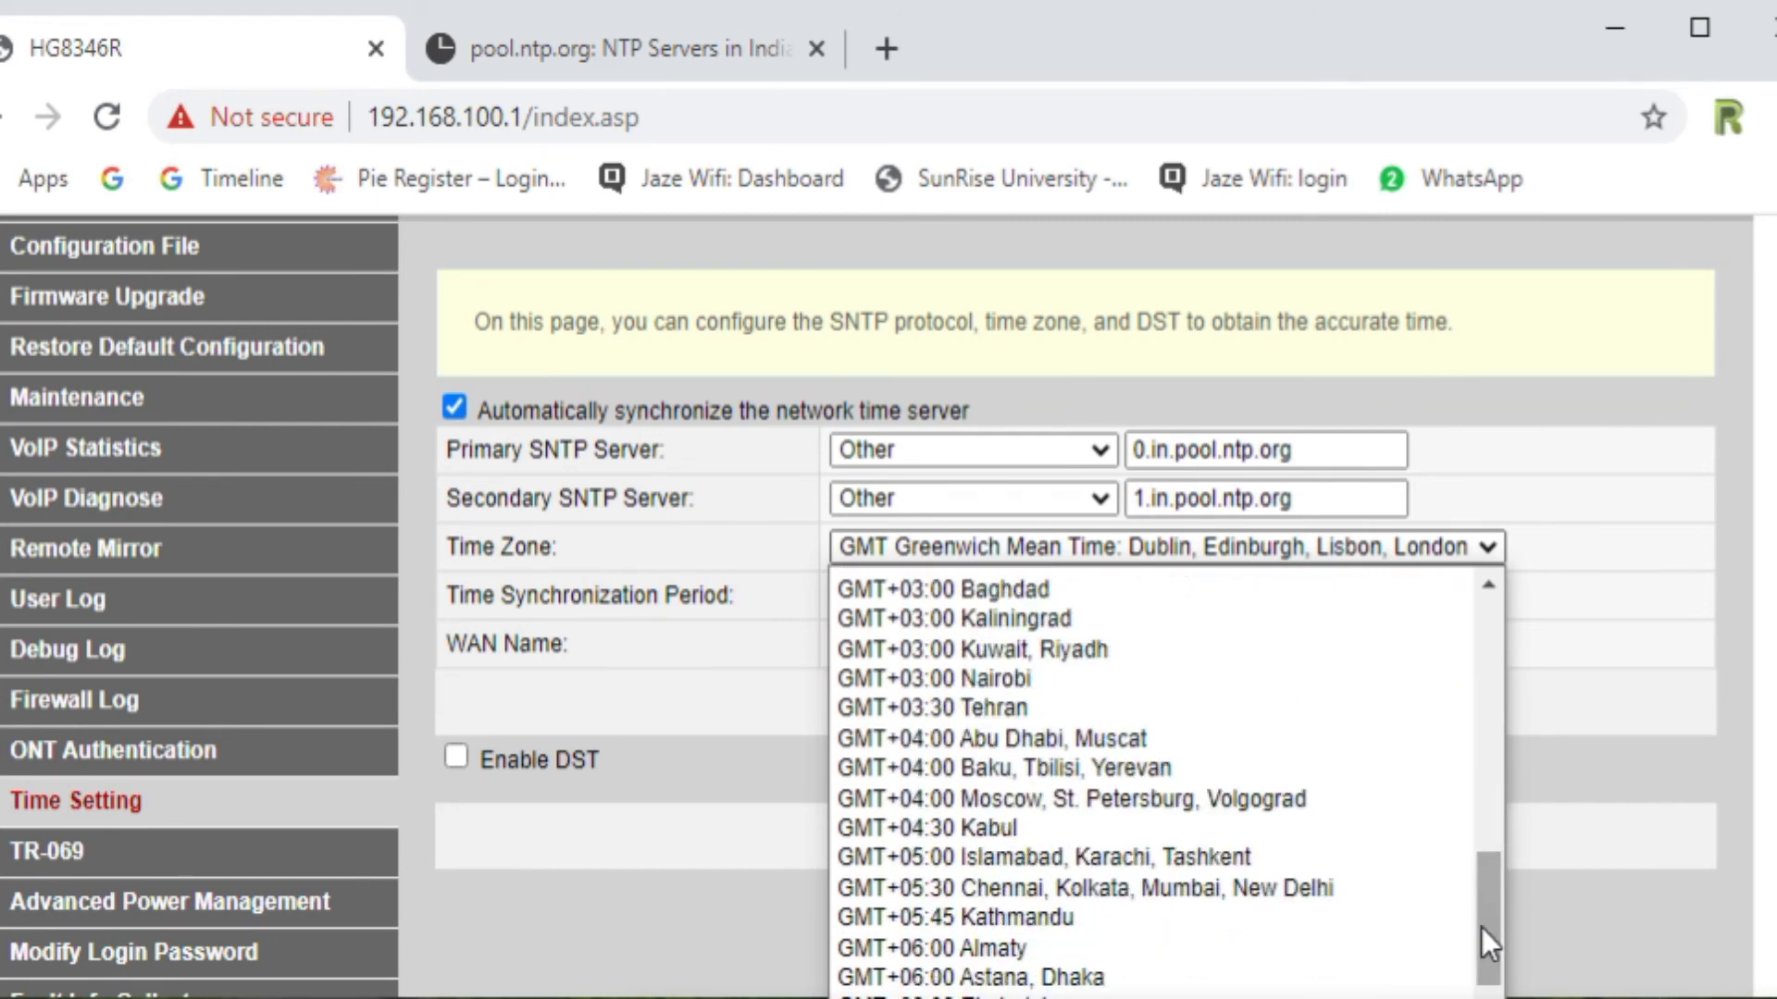
{"action": "left_click", "coordinate": [1297, 887]}
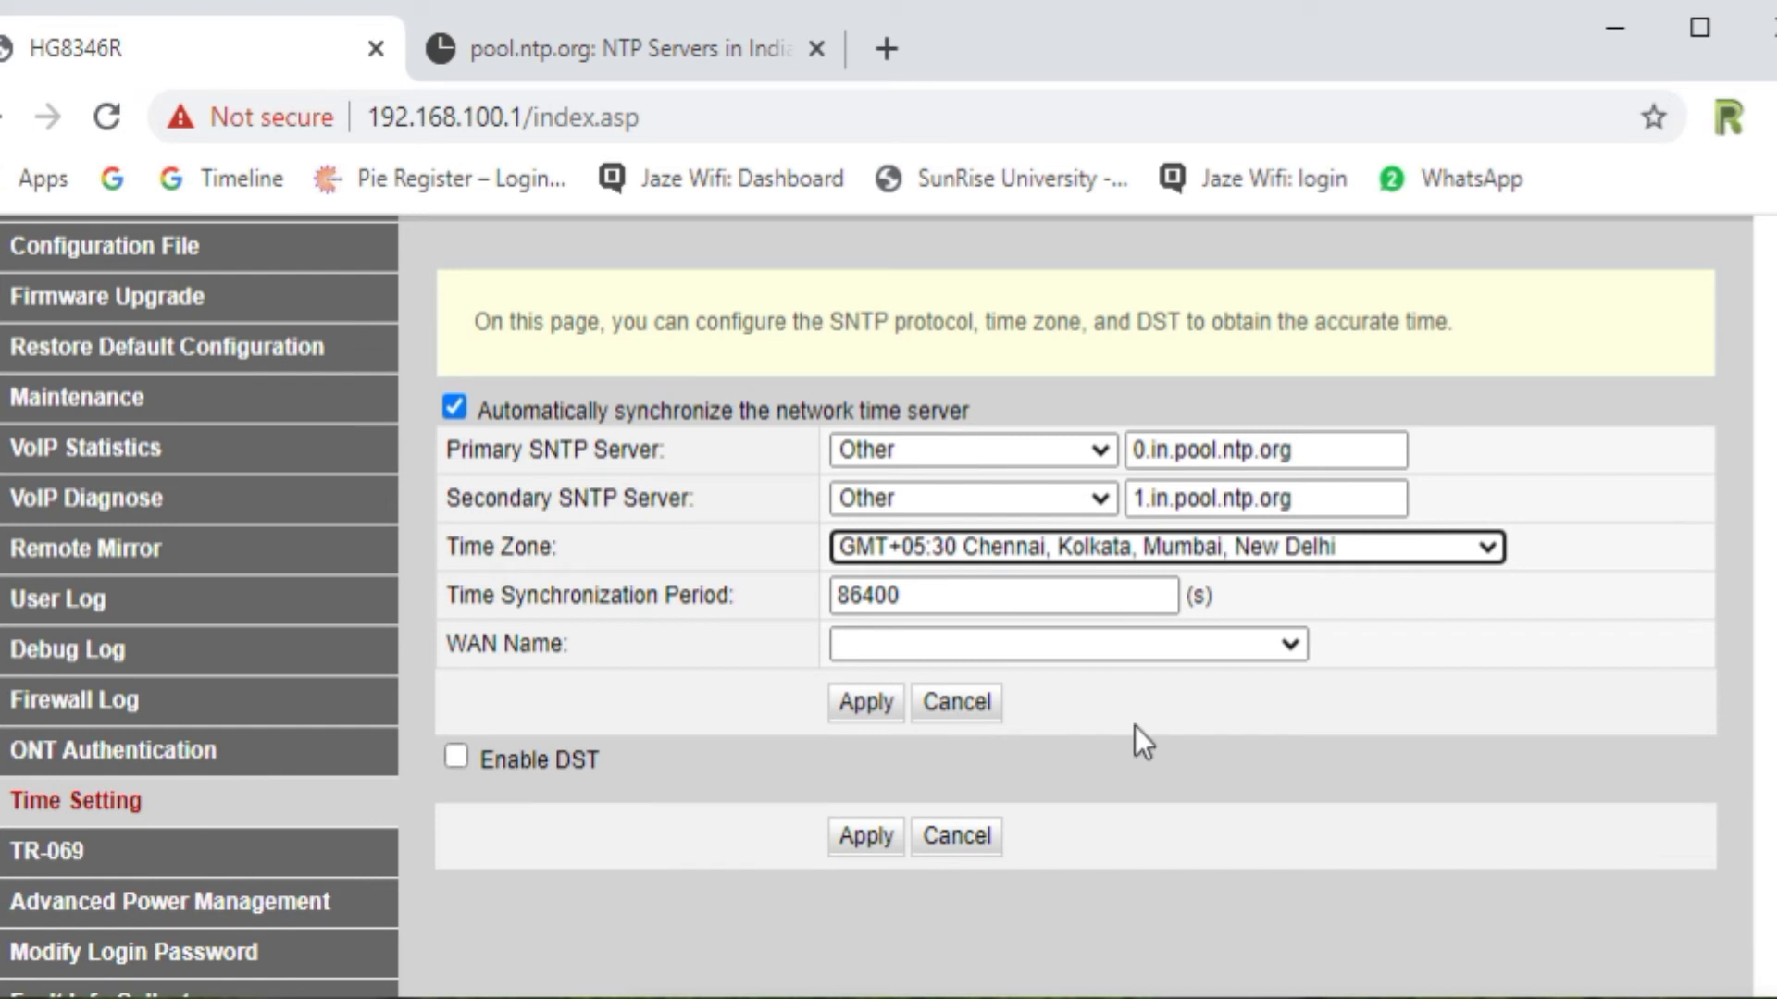
{"action": "left_click", "coordinate": [989, 653]}
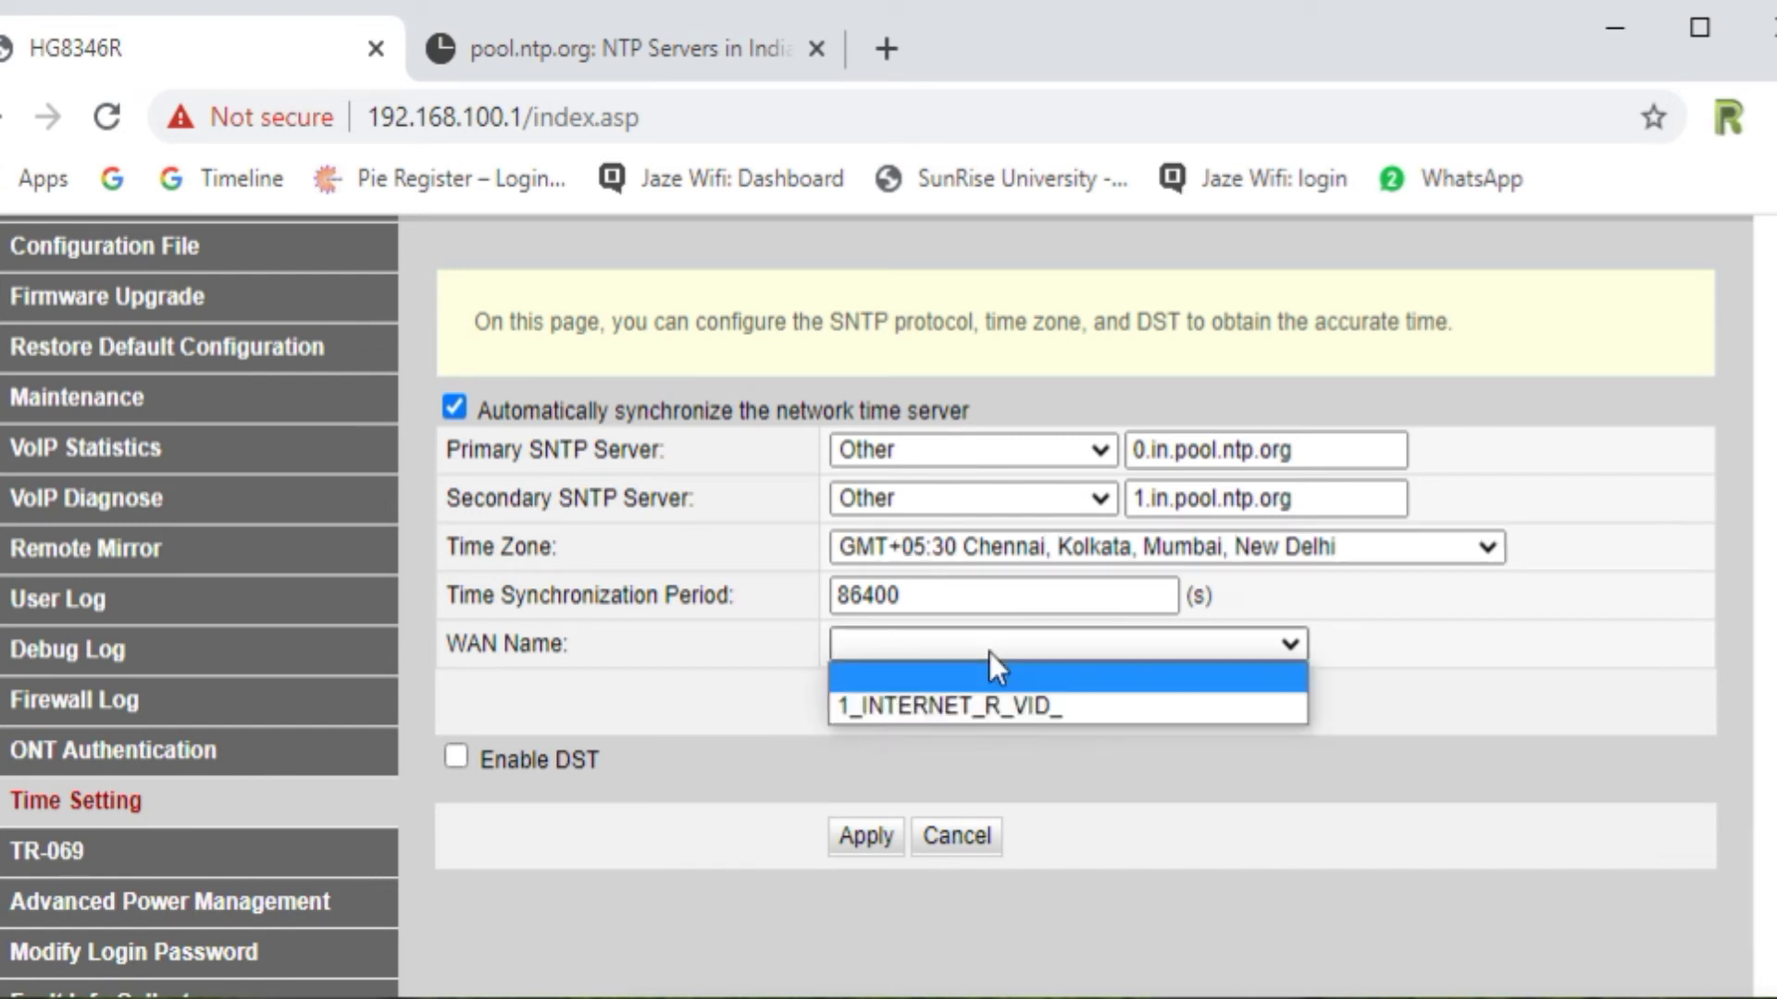
{"action": "left_click", "coordinate": [998, 711]}
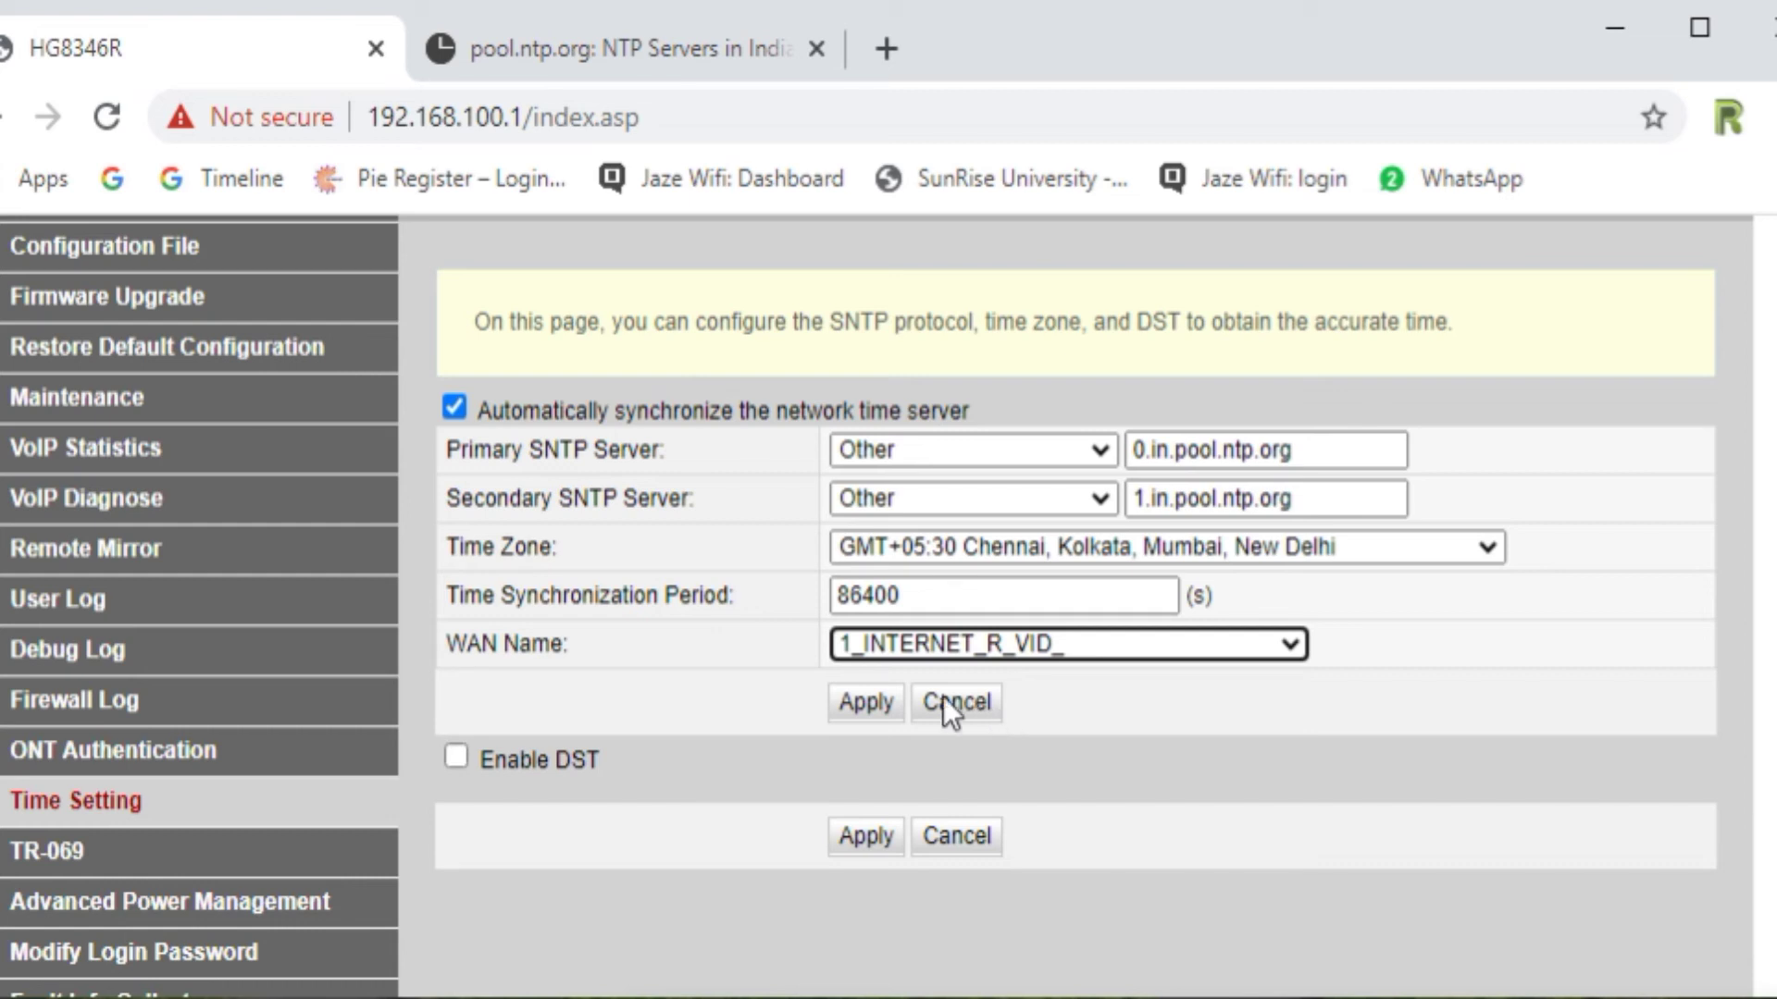
{"action": "left_click", "coordinate": [875, 703]}
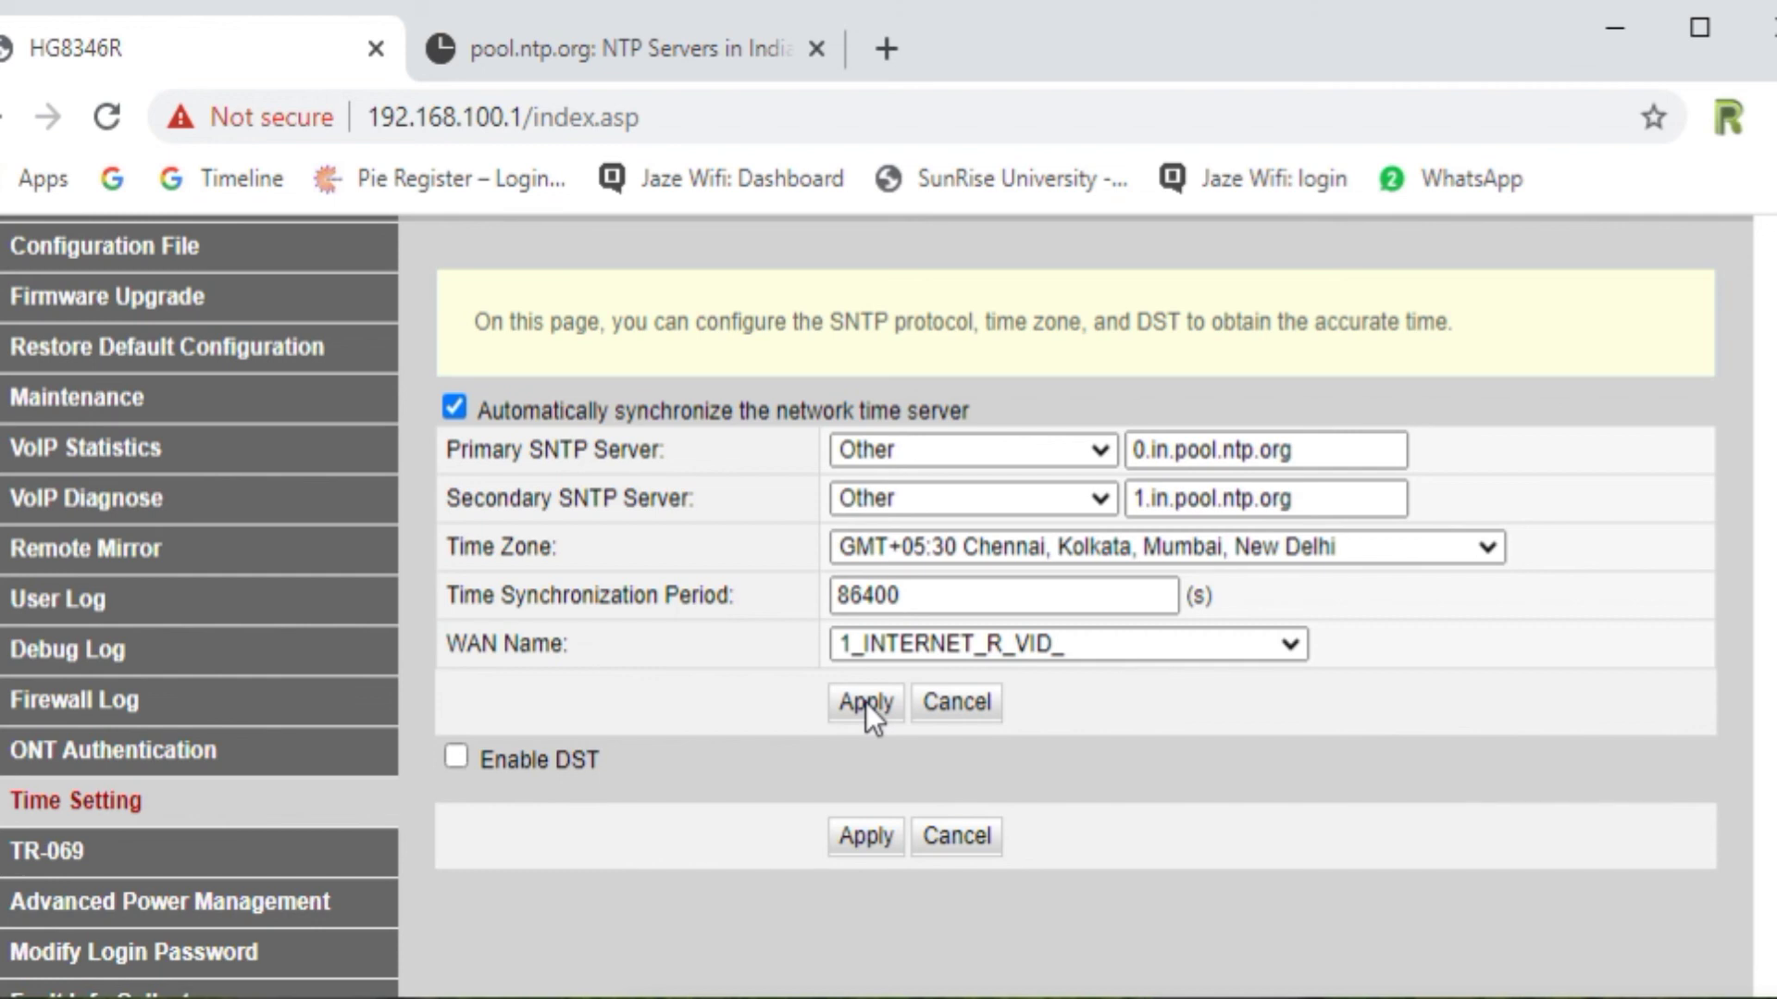
Restart the router from the System Tools Reboot page and confirm the restart.
{"action": "scroll", "coordinate": [1074, 602], "scroll_direction": "down", "scroll_amount": 3}
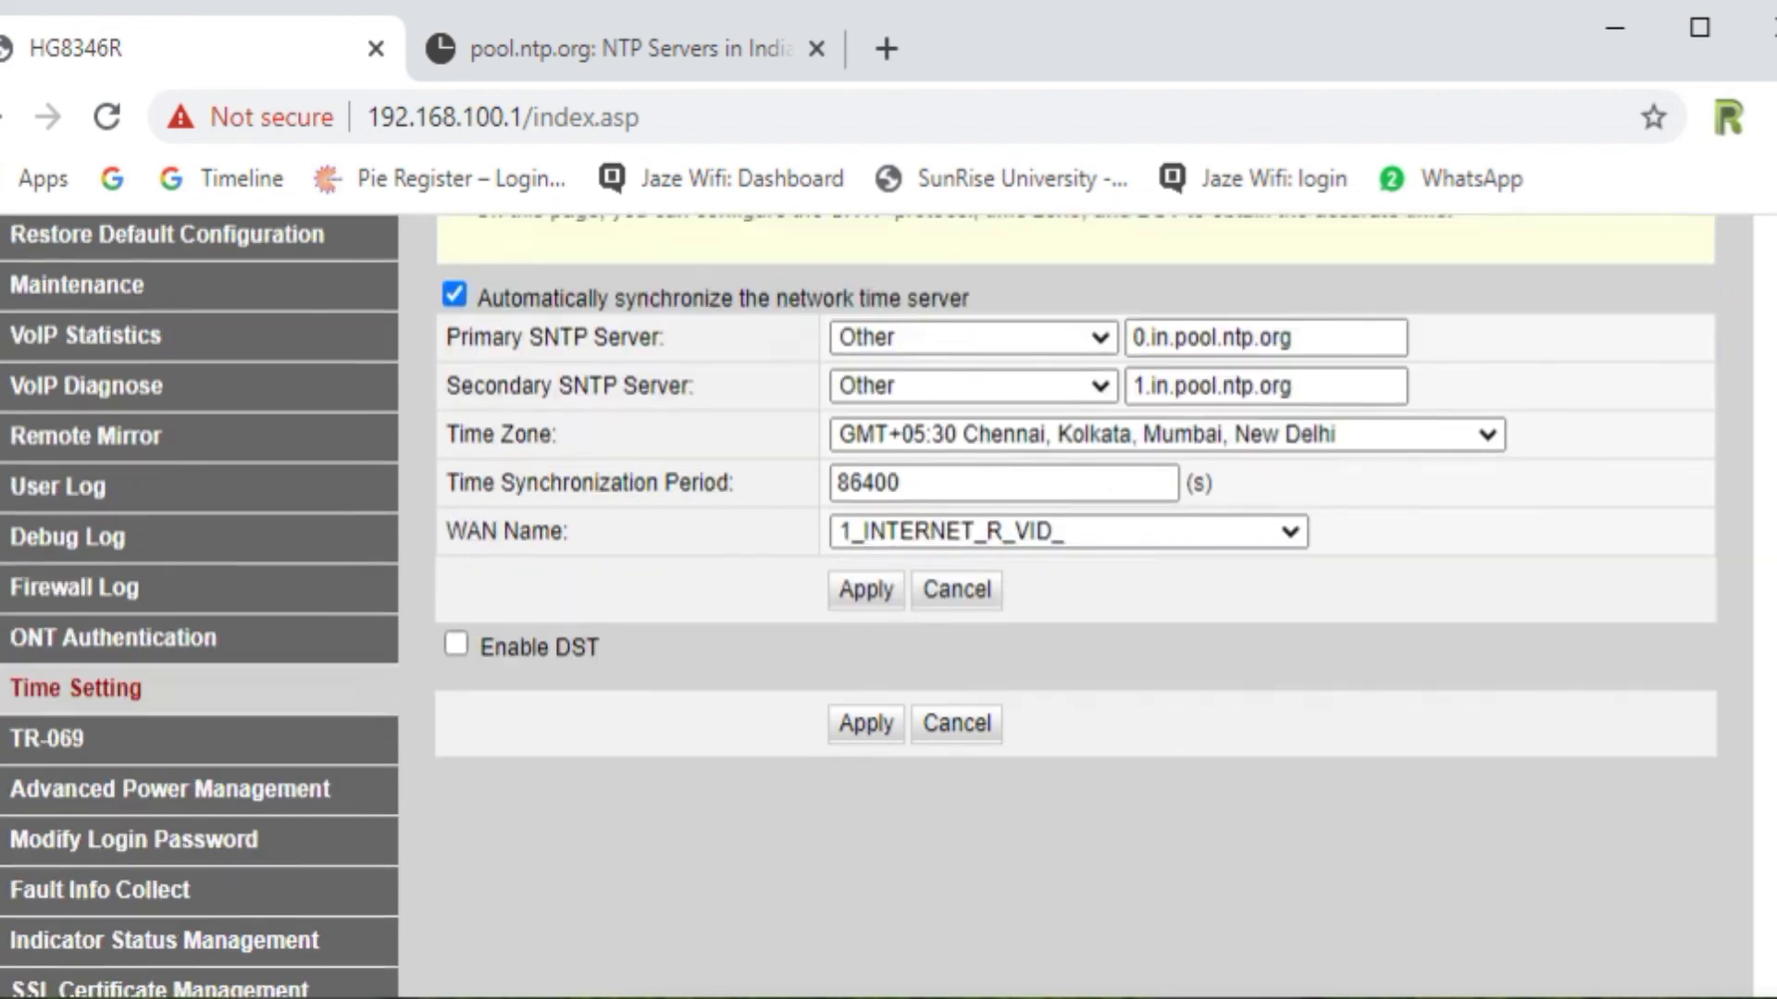
{"action": "scroll", "coordinate": [1074, 601], "scroll_direction": "up", "scroll_amount": 2}
{"action": "scroll", "coordinate": [1073, 602], "scroll_direction": "up", "scroll_amount": 3}
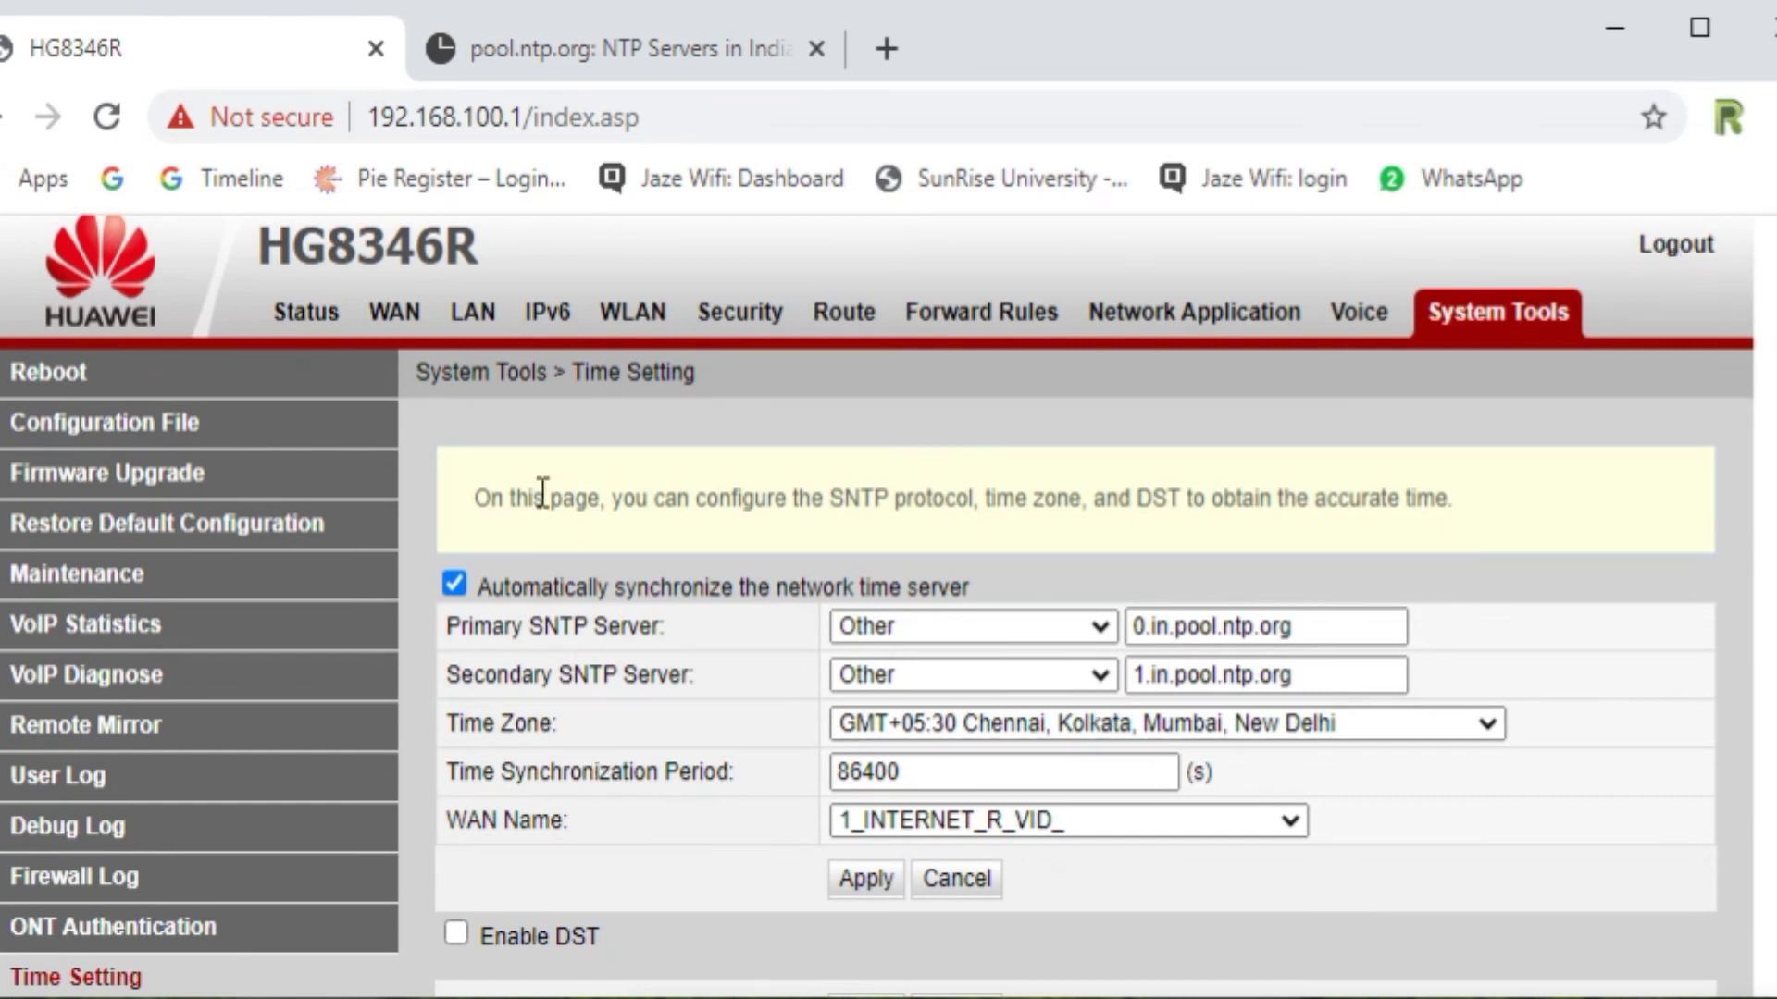
{"action": "left_click", "coordinate": [88, 381]}
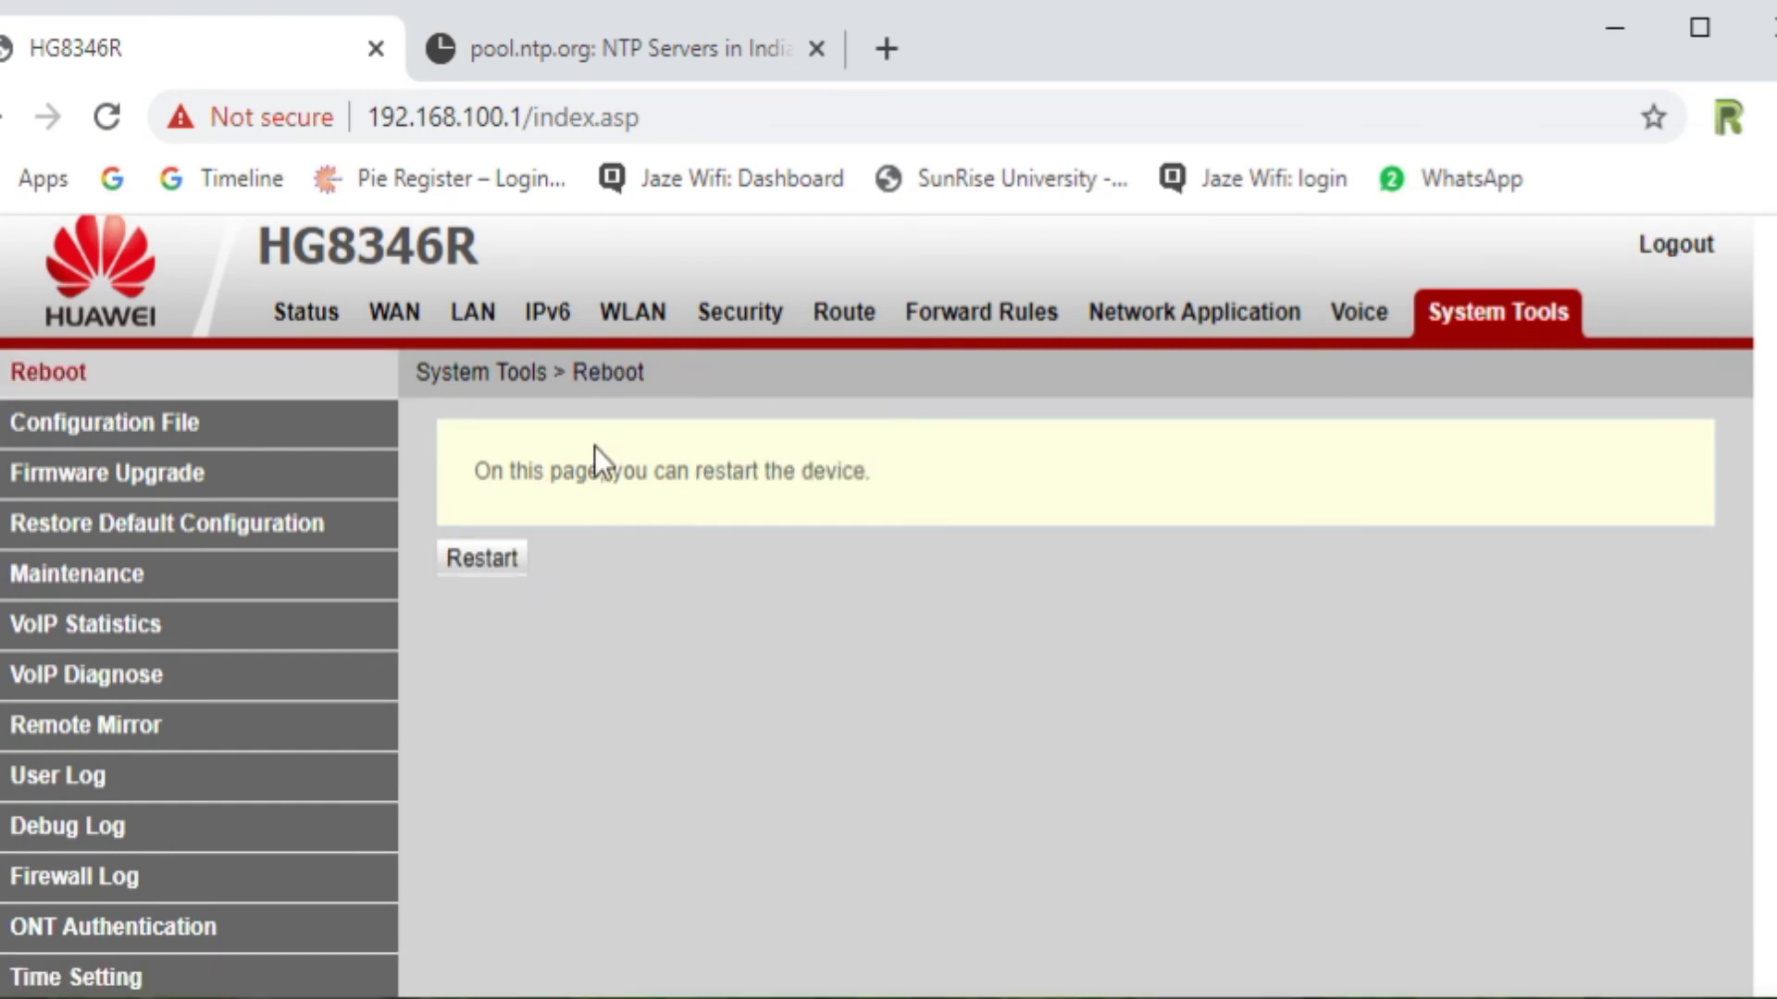
{"action": "left_click", "coordinate": [481, 560]}
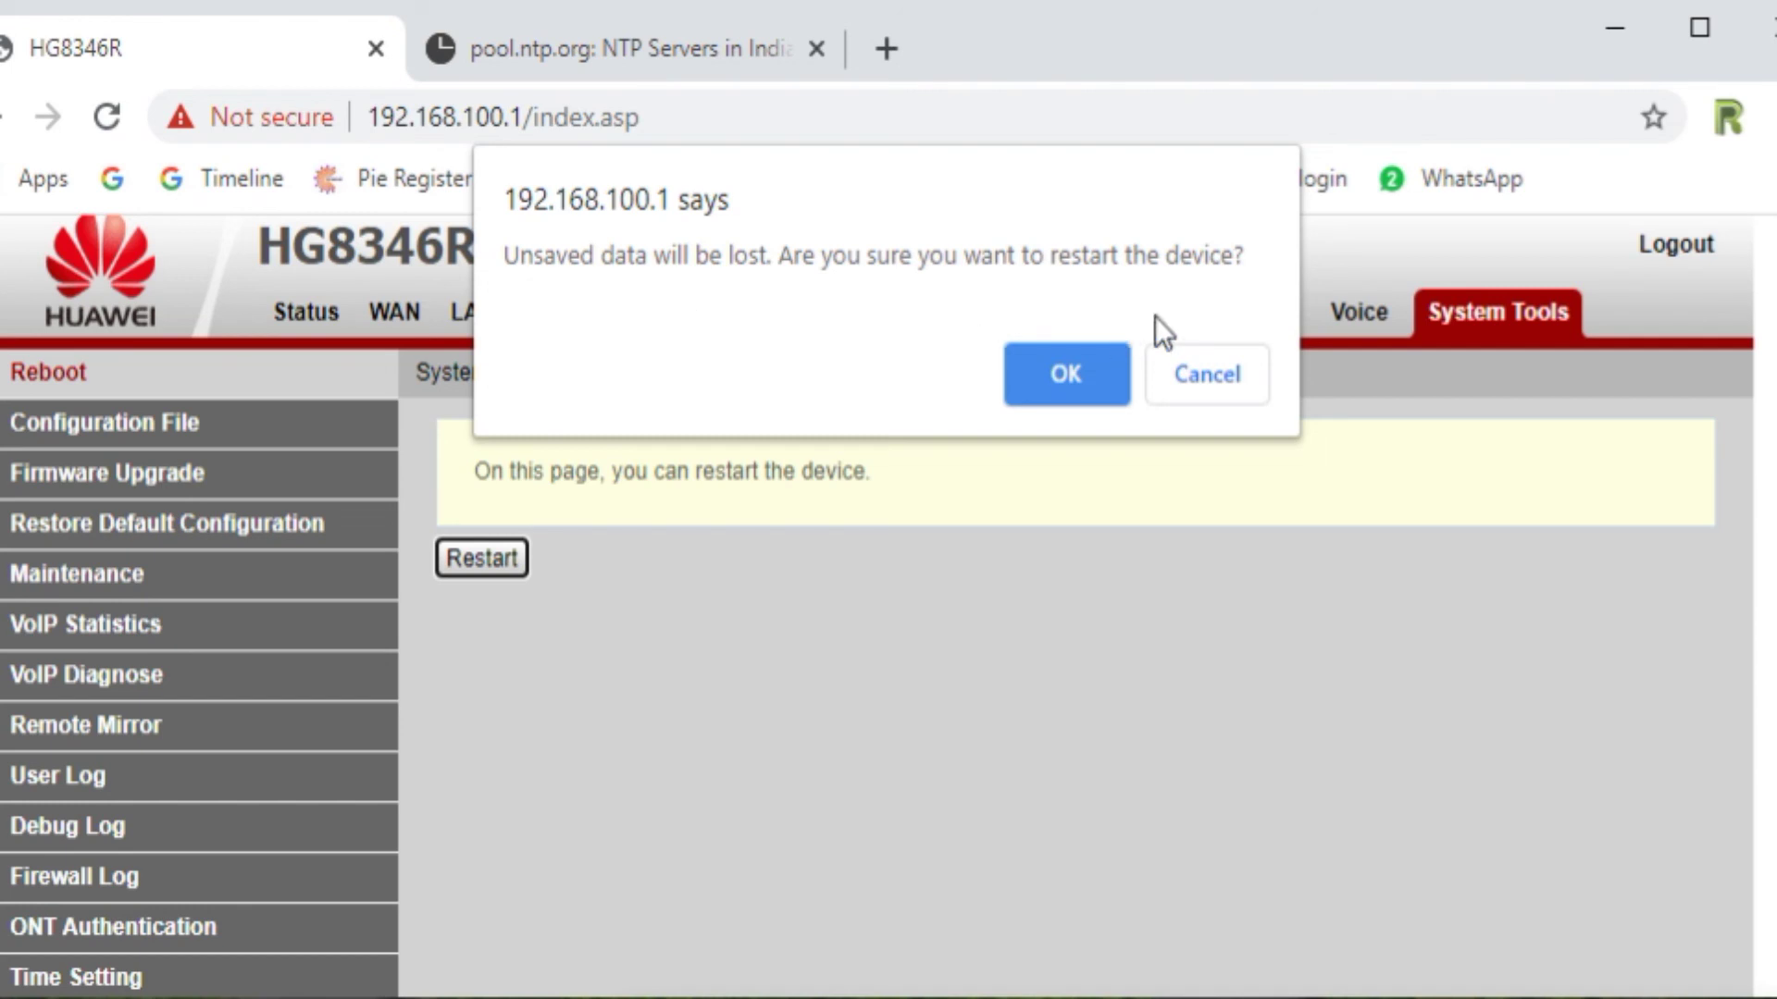
{"action": "left_click", "coordinate": [1065, 375]}
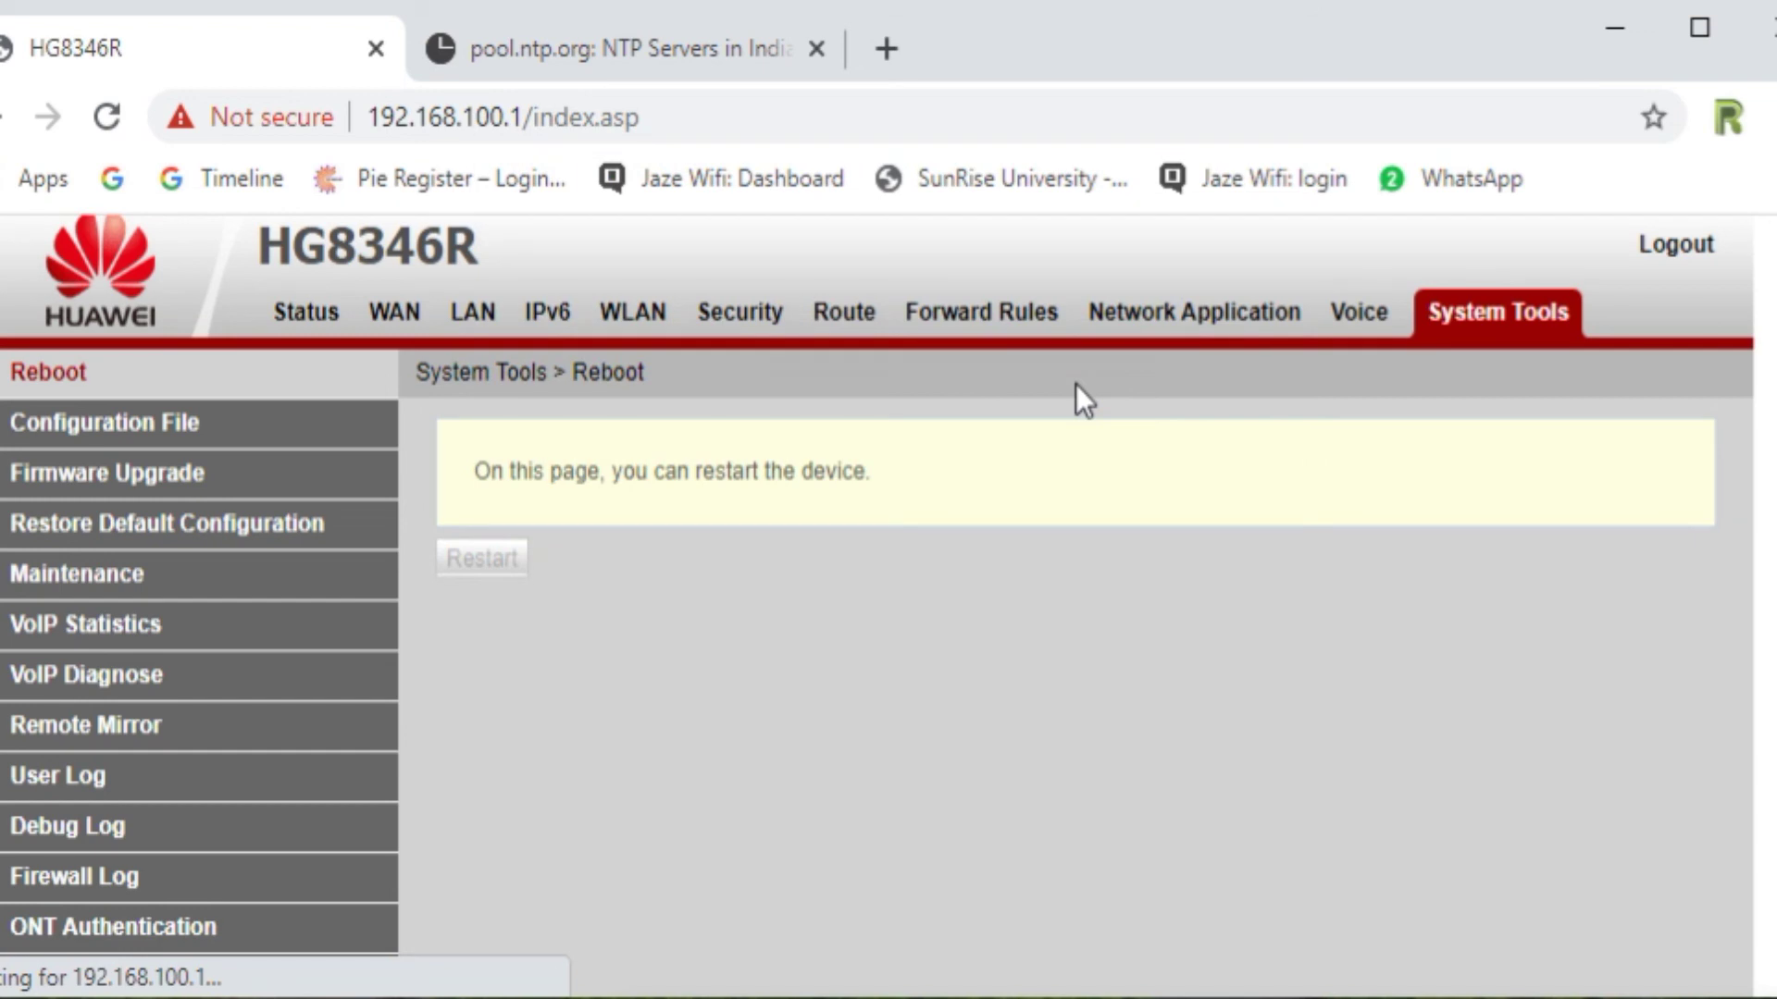